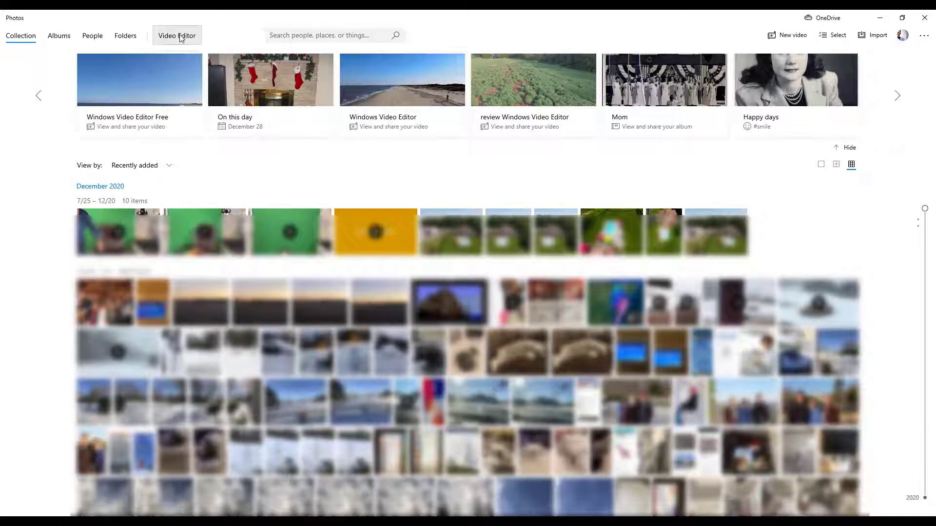
Step: Open the Video Editor and start a new video project
click(179, 37)
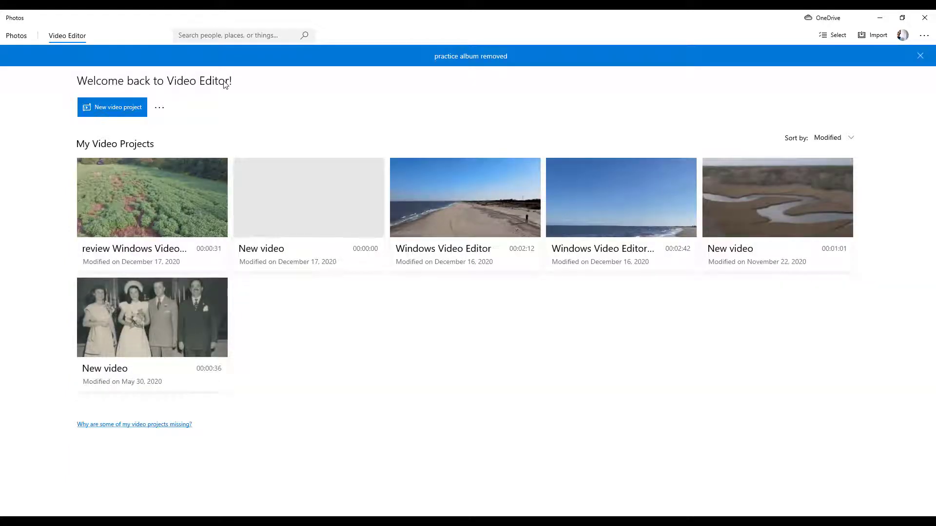
click(110, 112)
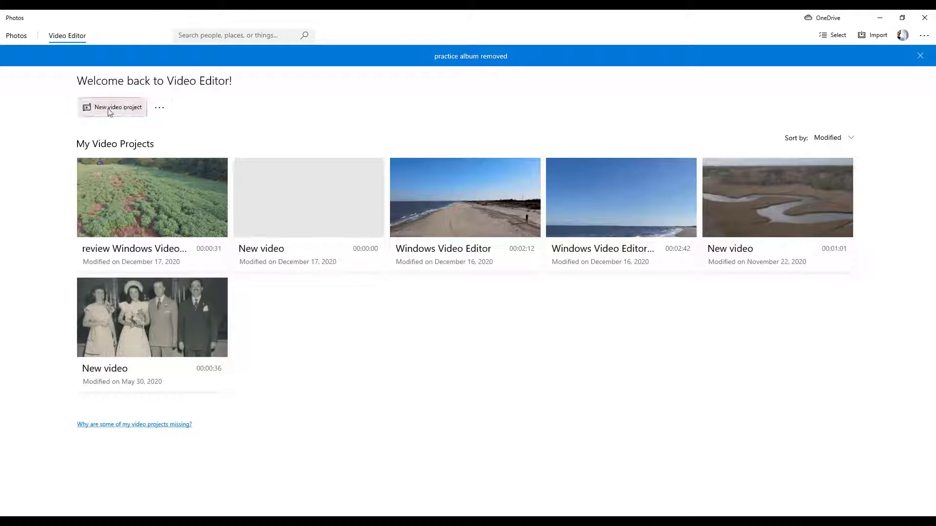
click(157, 86)
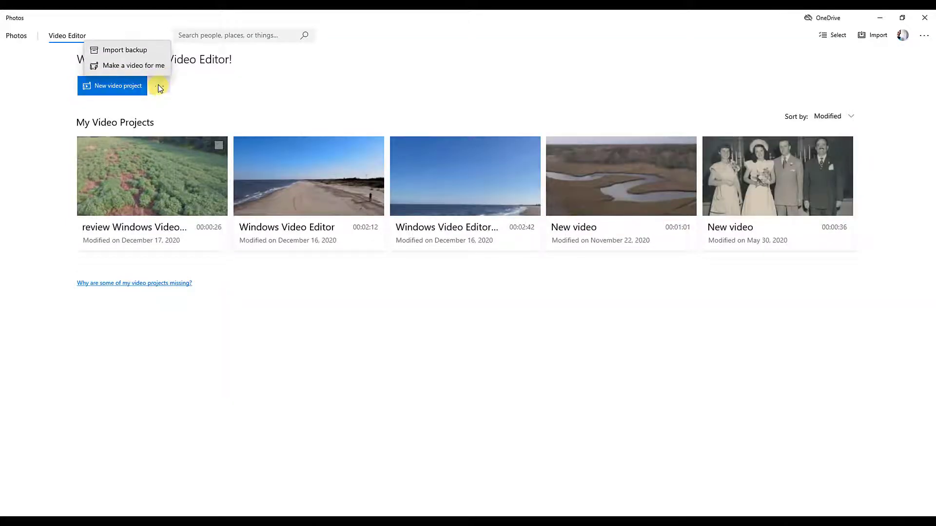
click(147, 66)
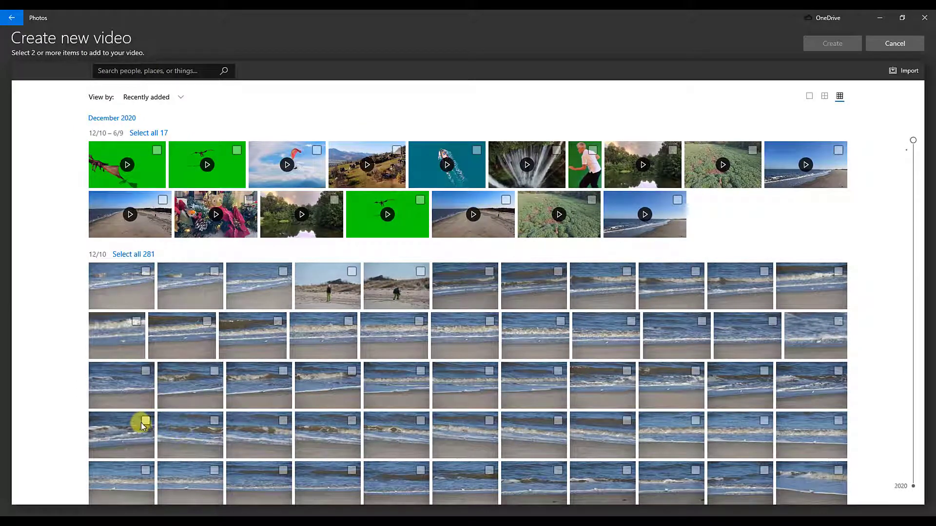
click(145, 421)
click(544, 425)
click(489, 420)
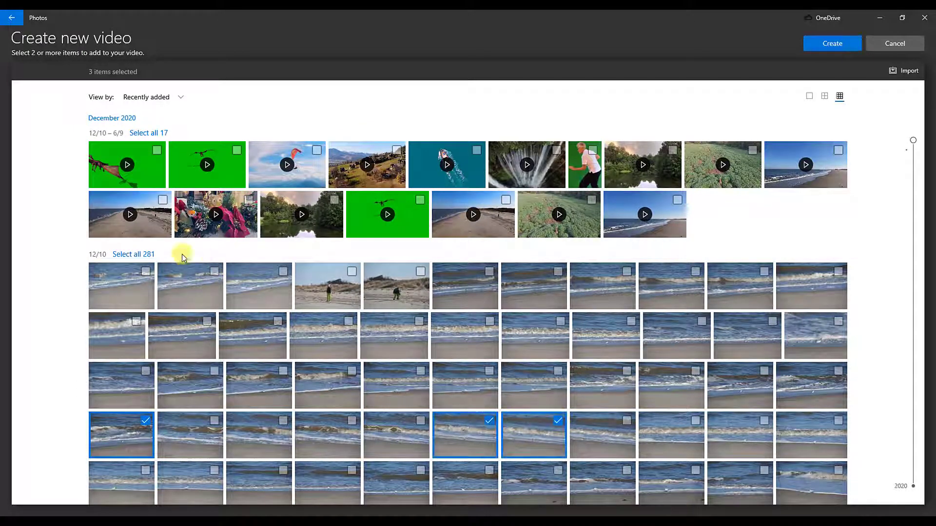
click(147, 254)
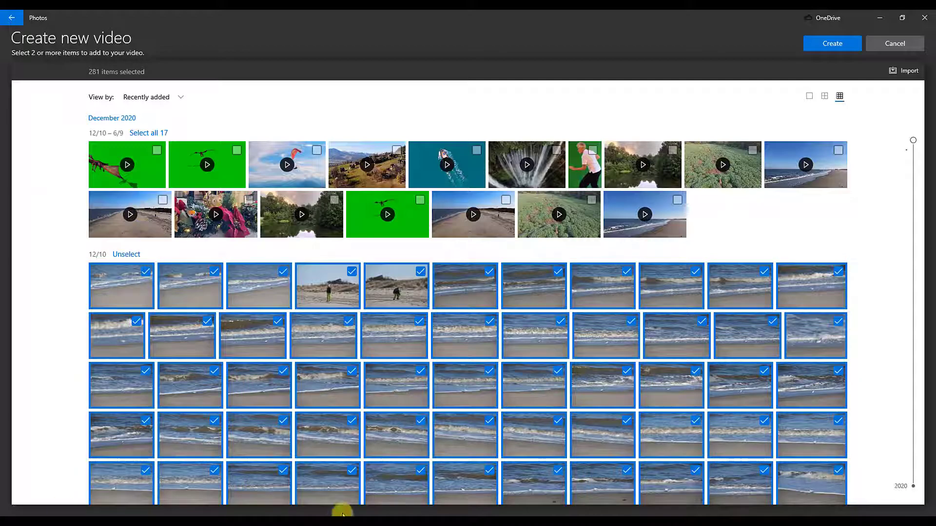
scroll(715, 458, down, 3)
scroll(715, 443, up, 5)
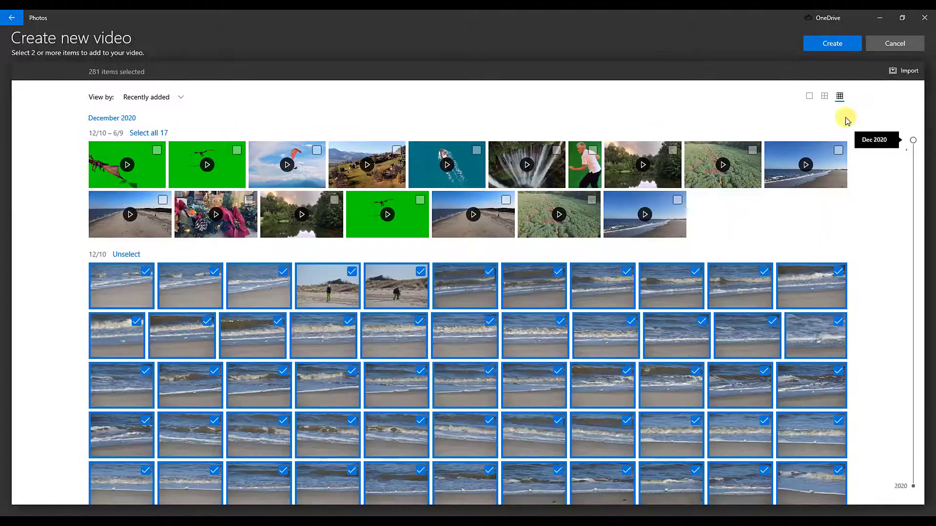
click(895, 43)
Step: Open the existing "review Windows Video Editor" project
click(129, 89)
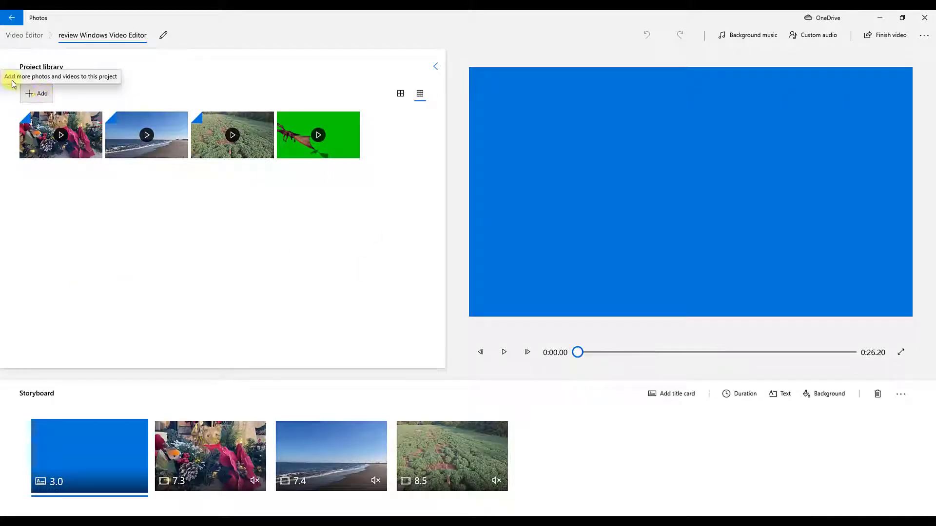
click(44, 95)
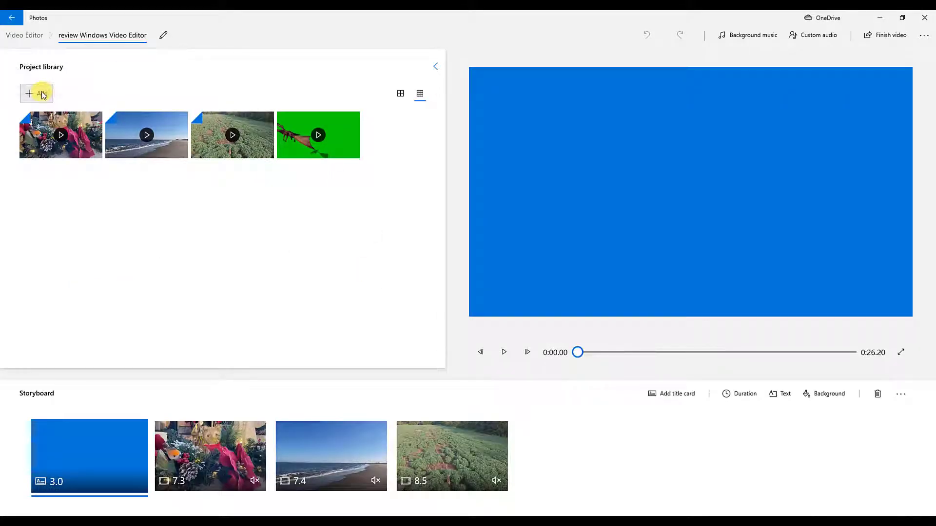
click(59, 116)
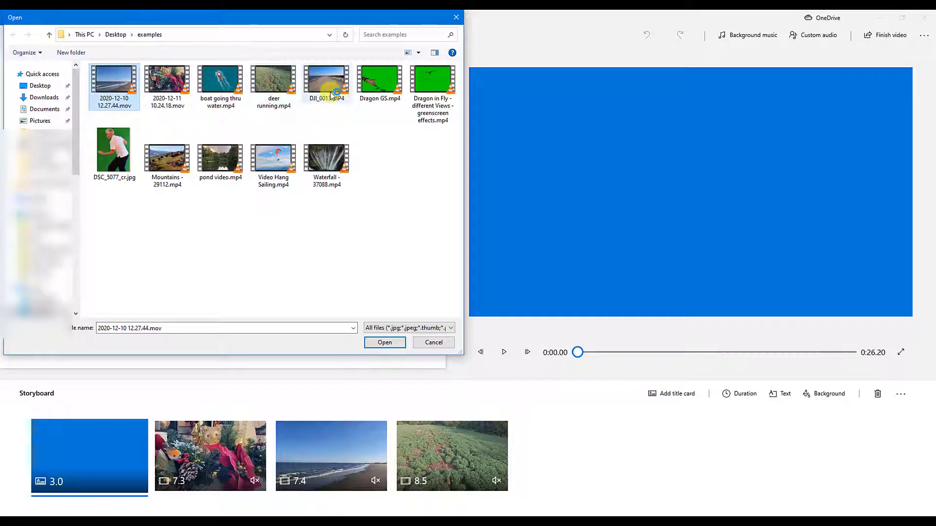
click(424, 343)
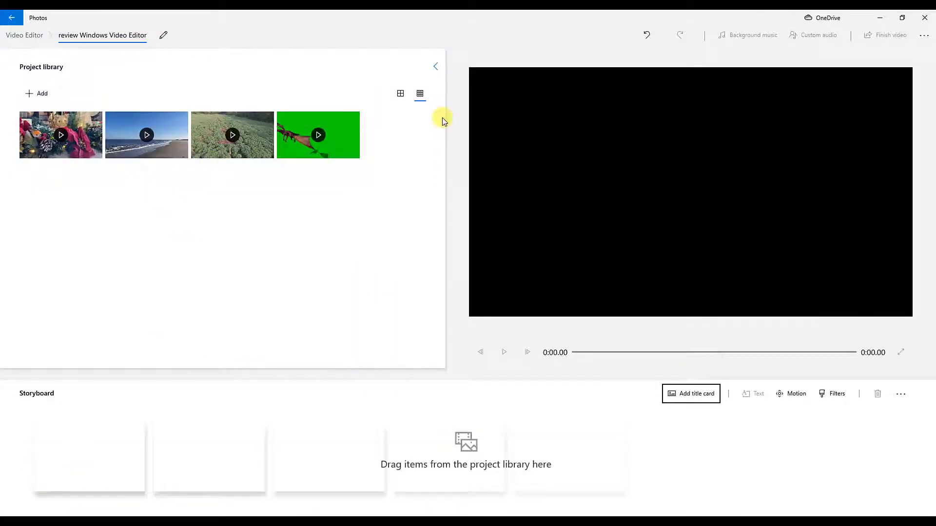
Step: Place all four project library clips on the storyboard, in library order
click(51, 151)
click(144, 150)
click(264, 149)
click(315, 144)
drag(51, 146, 96, 483)
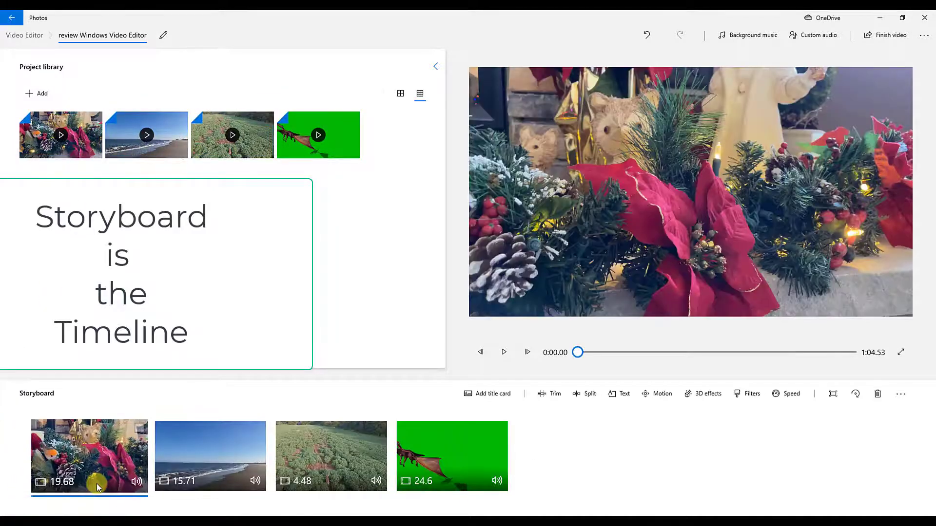
Step: Remove the green-screen dragon clip from the storyboard and move the Christmas decoration clip between the beach and field clips
click(480, 457)
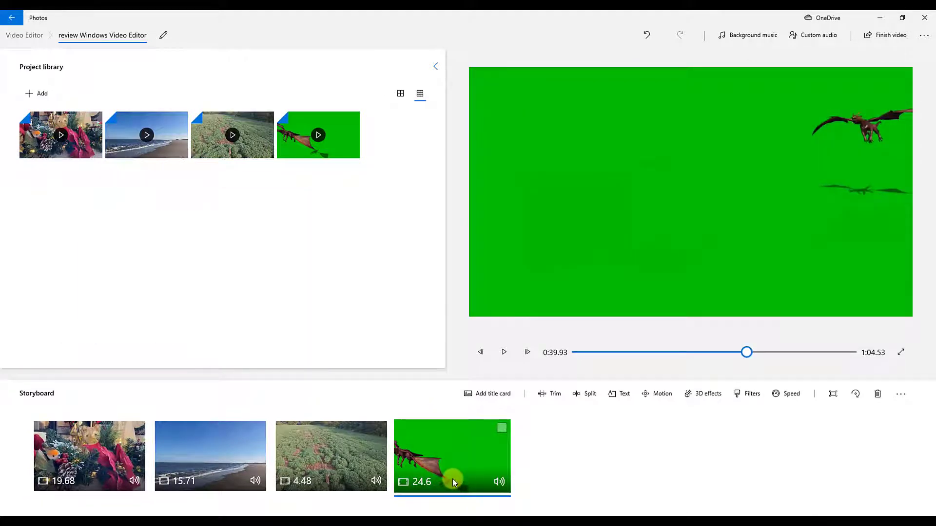
click(877, 395)
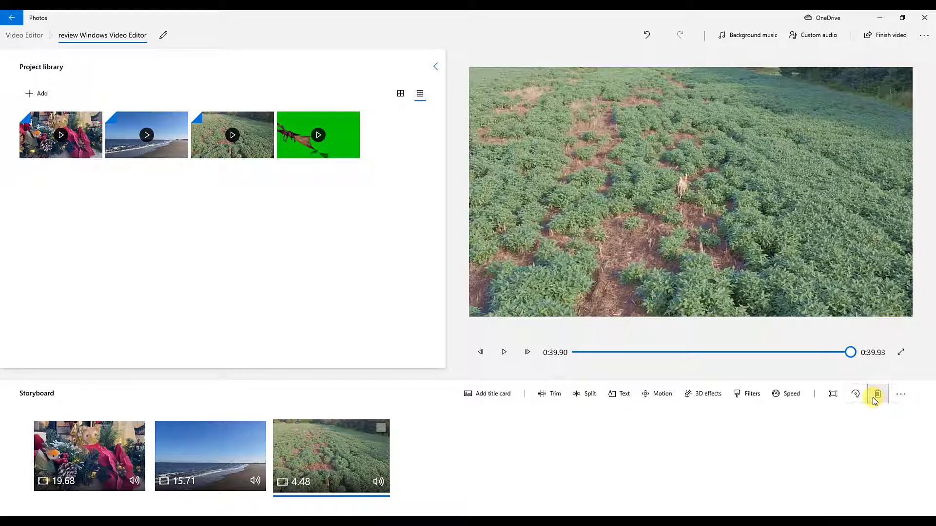
drag(68, 454, 477, 454)
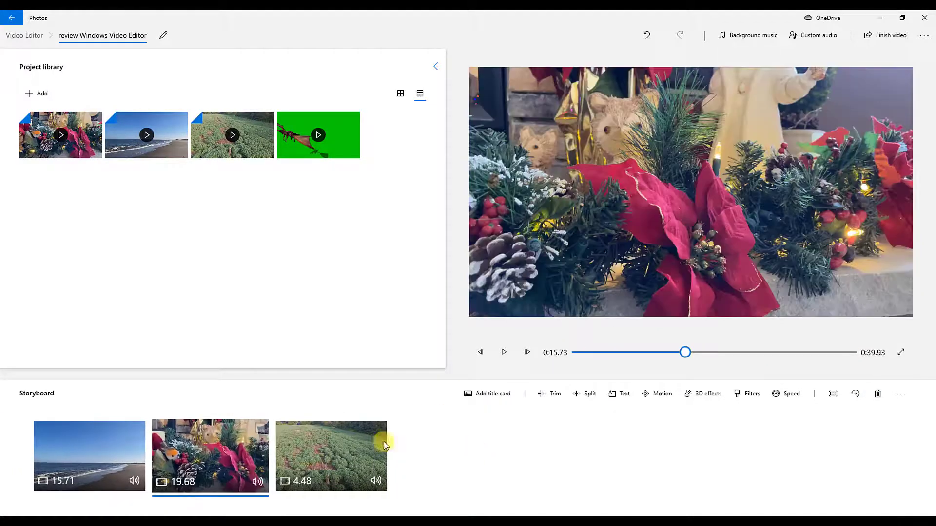
drag(327, 463, 363, 470)
Step: Add a title card at the start of the storyboard with the text "Windows Video Editor" in the Bold animated style
click(505, 400)
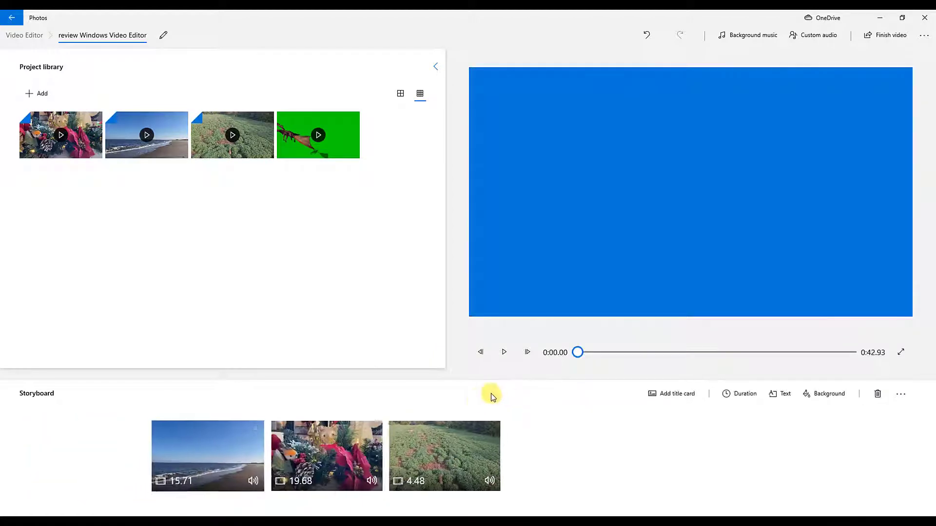
click(780, 395)
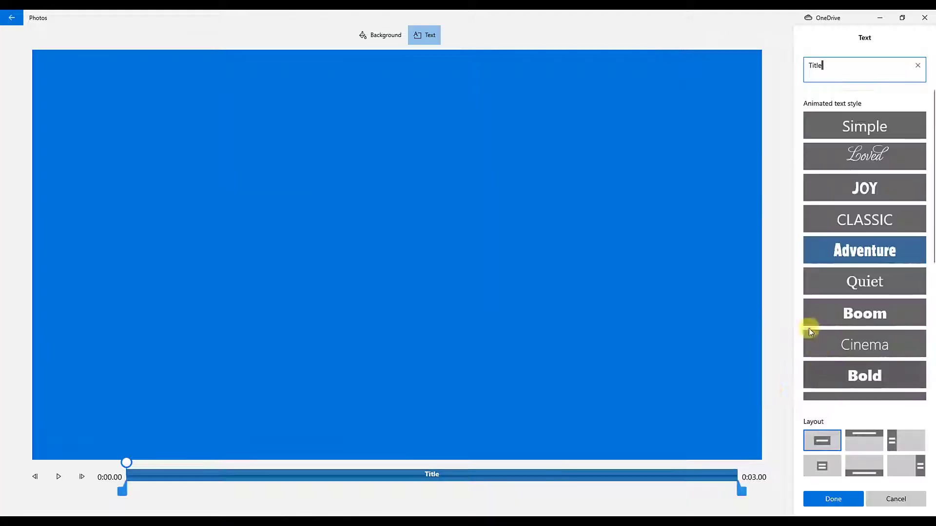
click(887, 379)
text(Windows Video Editor)
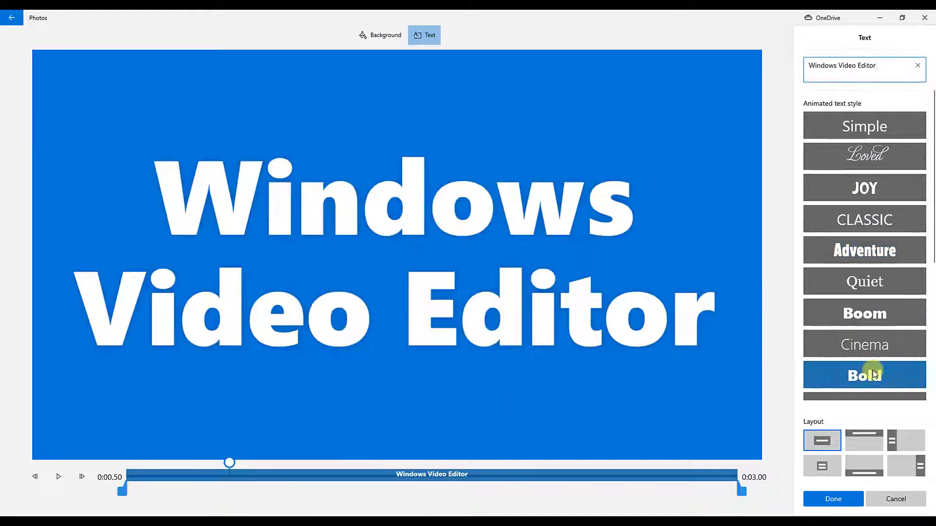
Step: Try the Cinema, Boom and Quiet animated text styles on the title
click(878, 342)
click(870, 316)
click(867, 288)
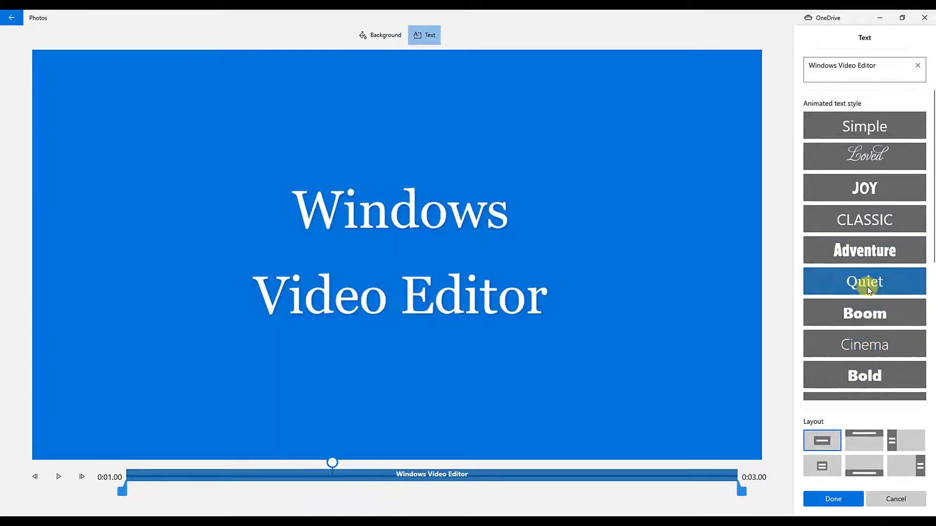
Step: Apply the Bold style and the centred single-title layout to the title card text and save it
click(864, 376)
click(823, 467)
click(822, 440)
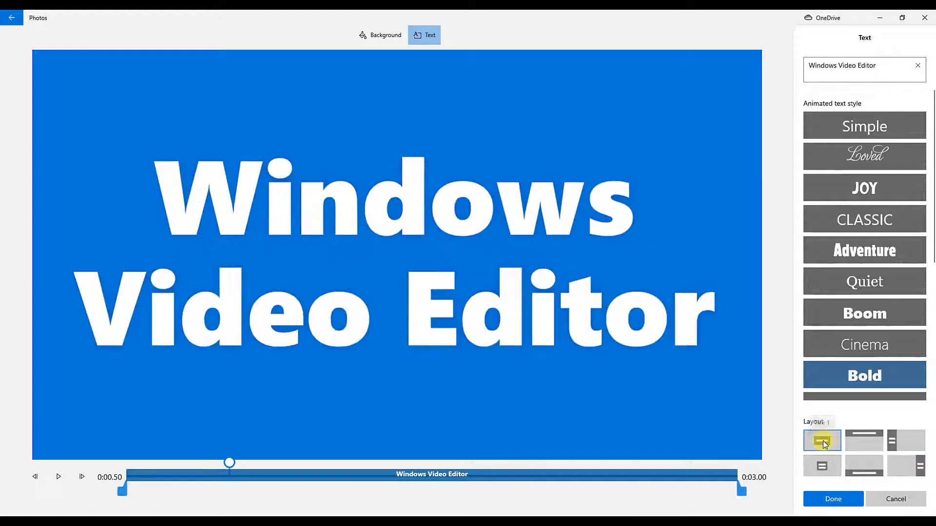
click(833, 499)
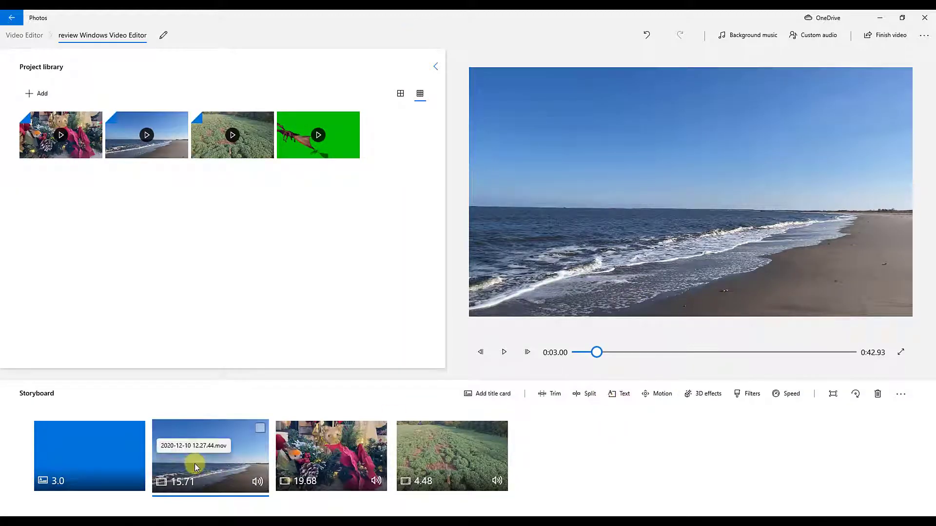
Step: Mute the audio of the beach, Christmas decoration and field clips on the storyboard
click(465, 466)
right_click(216, 475)
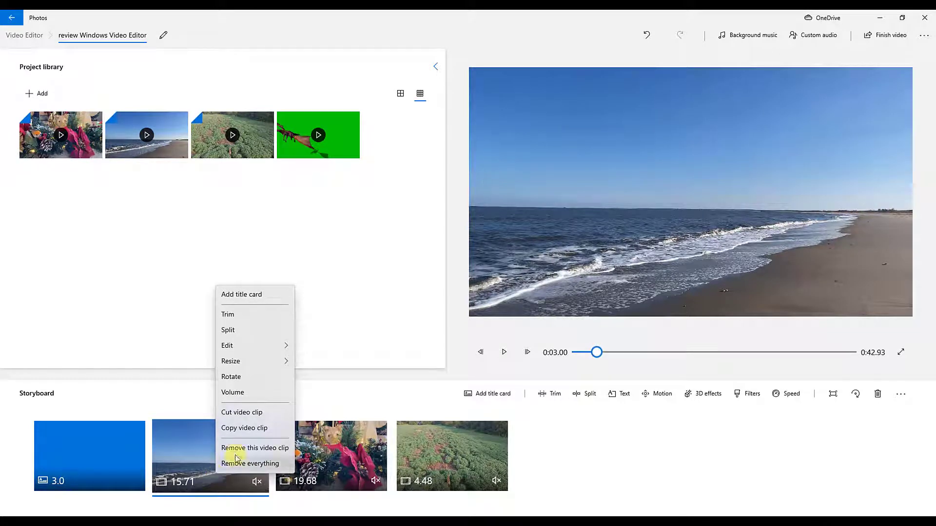
click(250, 393)
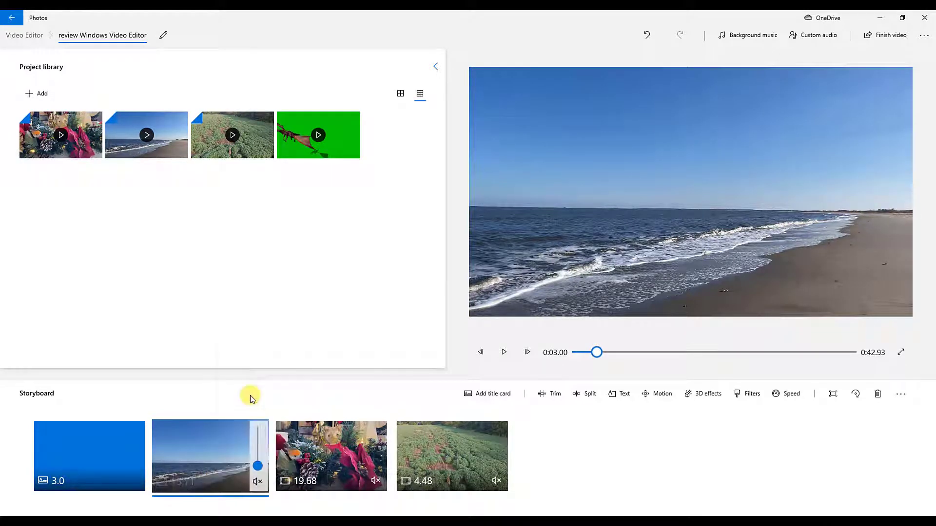
right_click(215, 474)
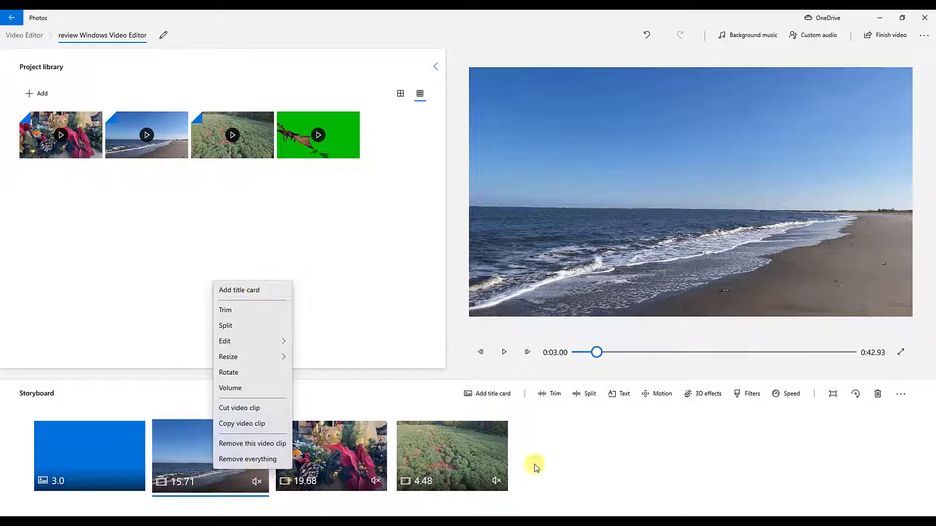
click(510, 432)
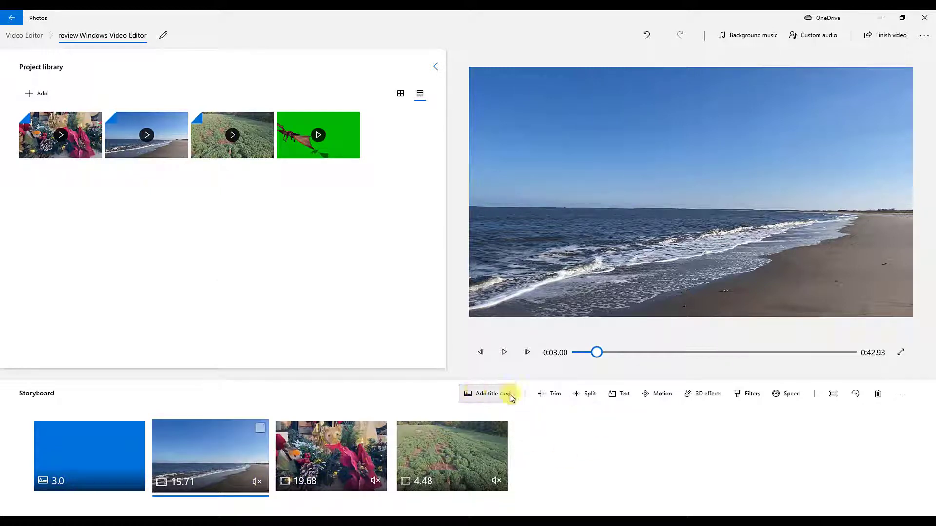
Step: Trim the beach clip at both ends to a length of about 4.5 seconds
click(548, 395)
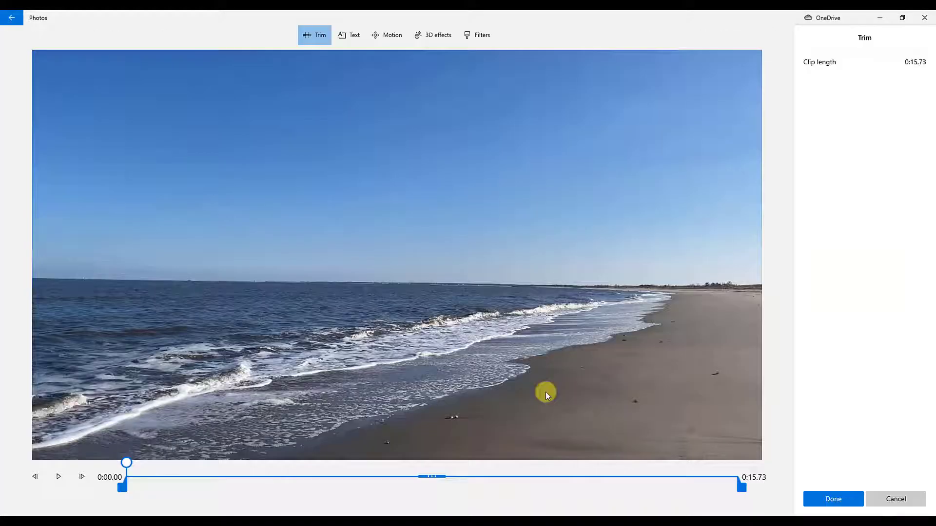
drag(124, 487, 254, 487)
drag(741, 487, 600, 485)
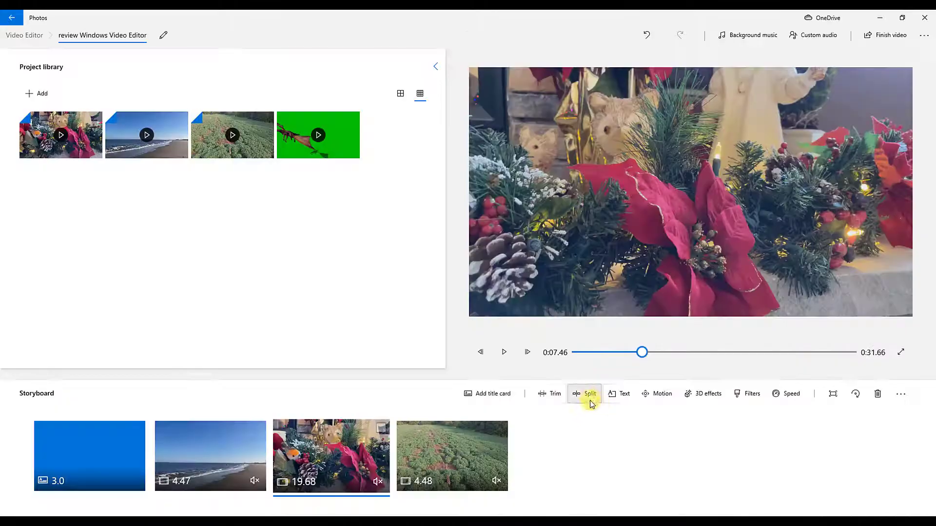
Step: Split the Christmas decoration clip at 0:14.43 and delete its second part
click(591, 393)
drag(126, 468, 575, 477)
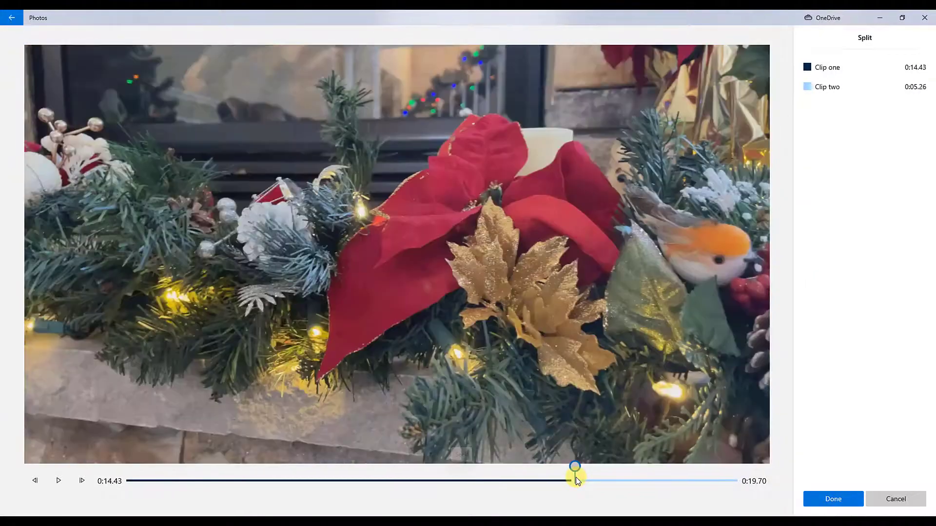
click(845, 498)
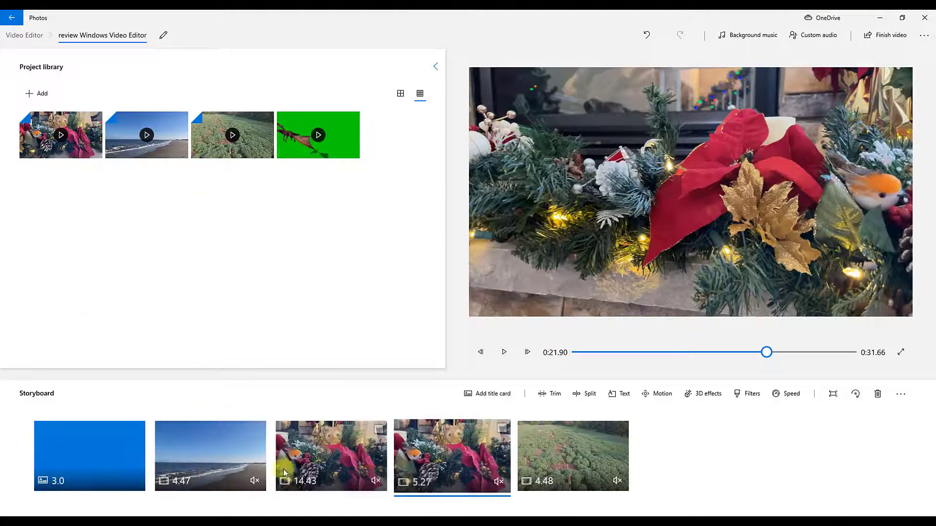
key(Delete)
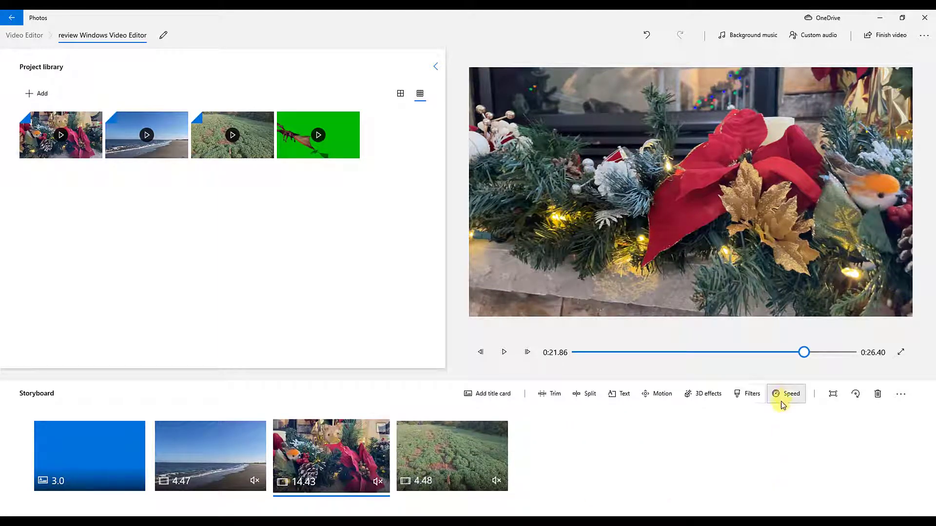
Step: Slow the field clip down to 0.5x speed
click(440, 460)
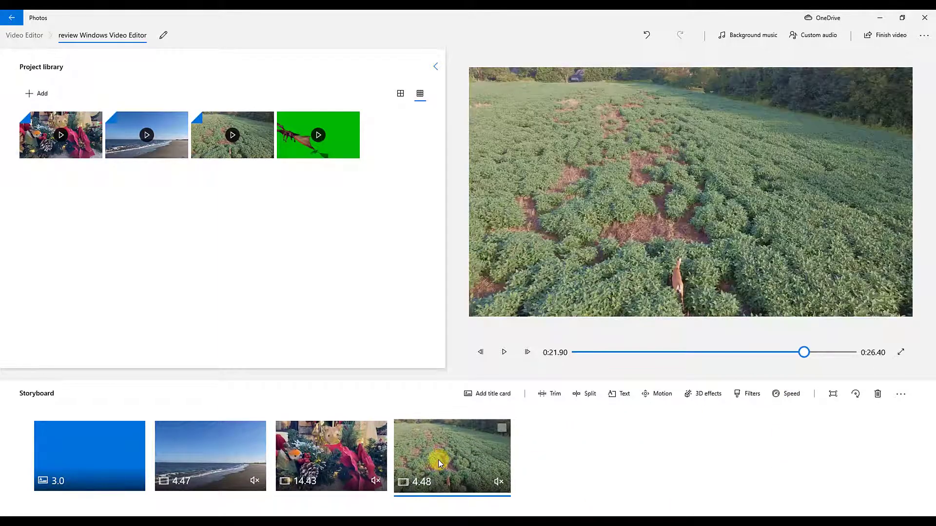
right_click(437, 460)
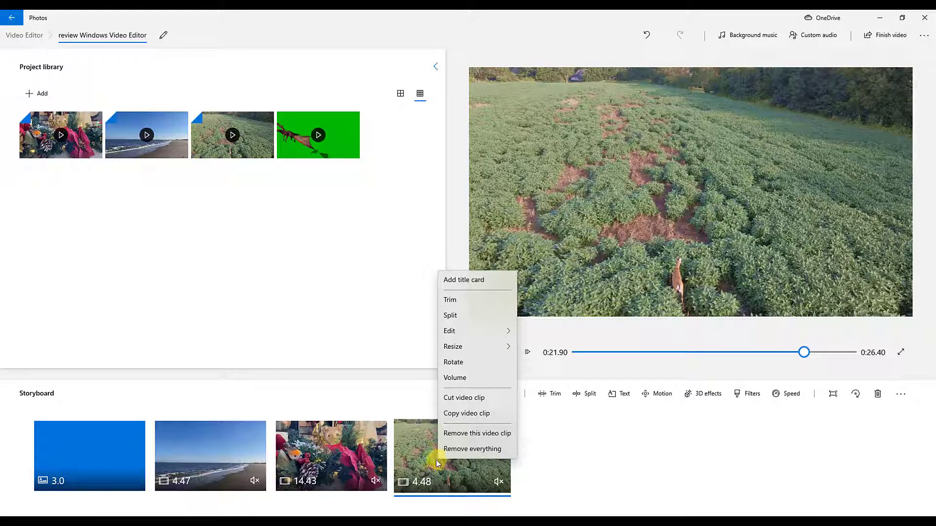
mouse_move(466, 333)
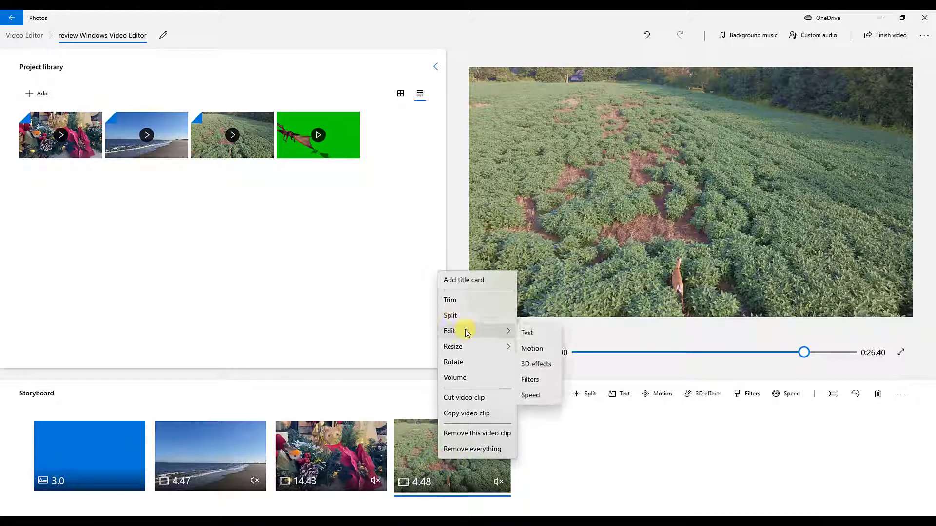
click(543, 397)
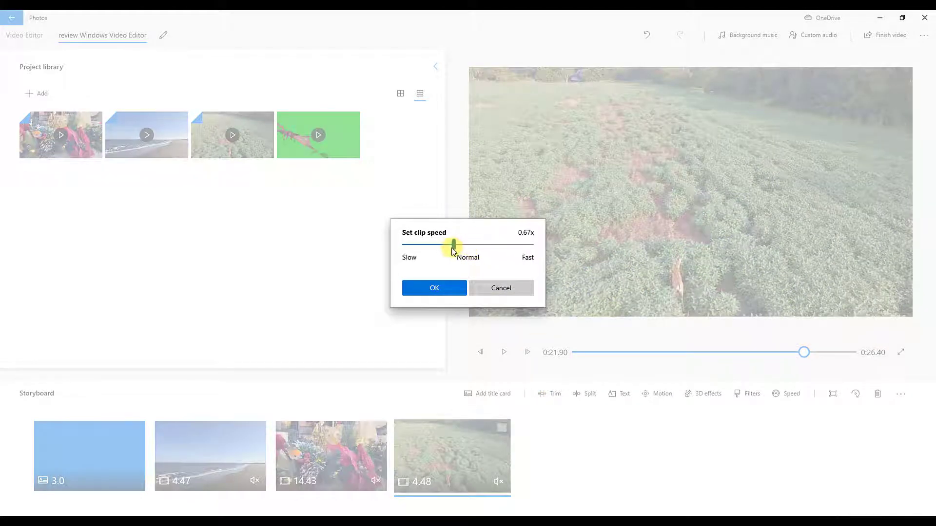
click(443, 293)
Step: Try the Zoom out right motion on the Christmas decoration clip and reset its motion to None
right_click(343, 456)
click(356, 361)
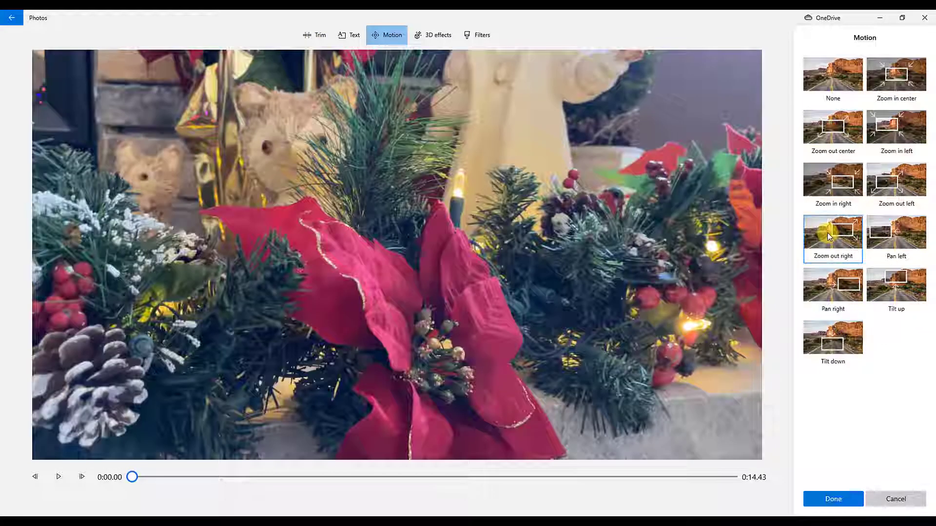
click(826, 232)
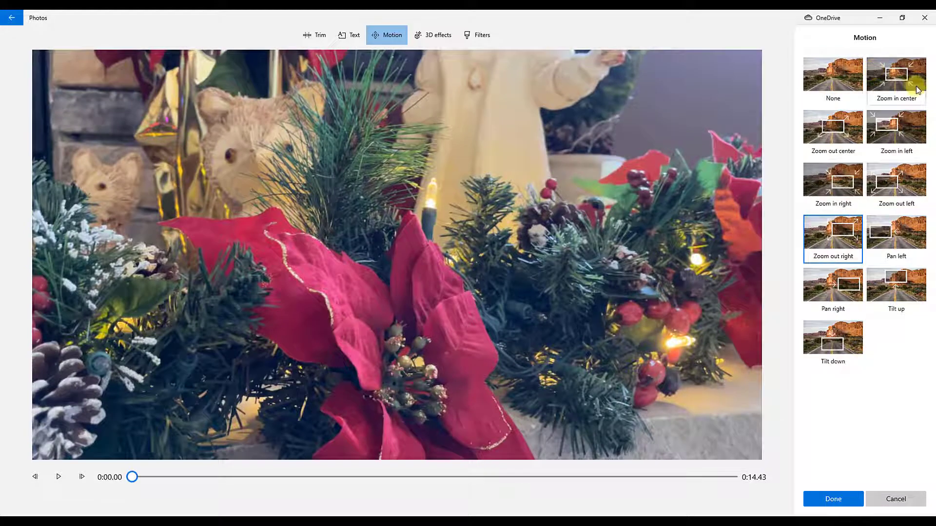
click(819, 80)
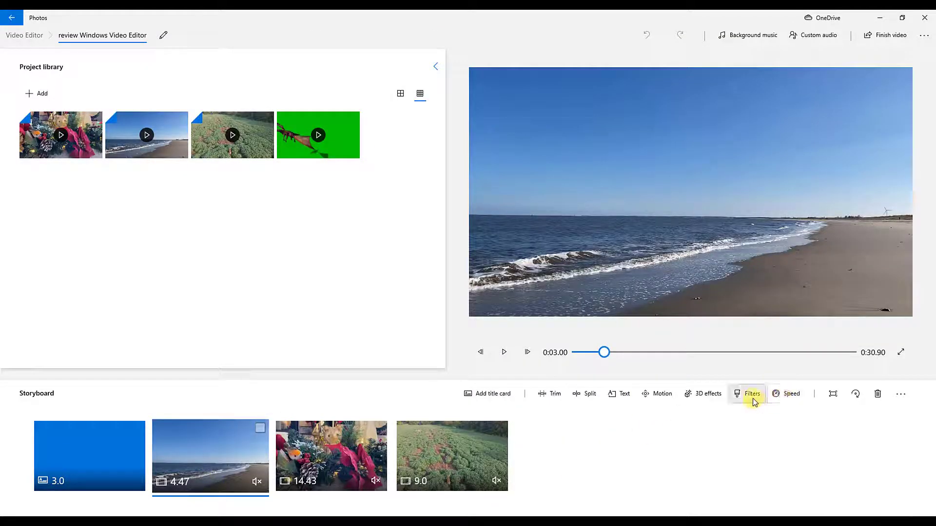
Step: Try out the filters from Classic through Arcade on the beach clip, returning to Original after Arcade
click(753, 395)
click(890, 95)
click(858, 122)
click(891, 127)
click(848, 195)
click(880, 207)
click(875, 238)
click(848, 251)
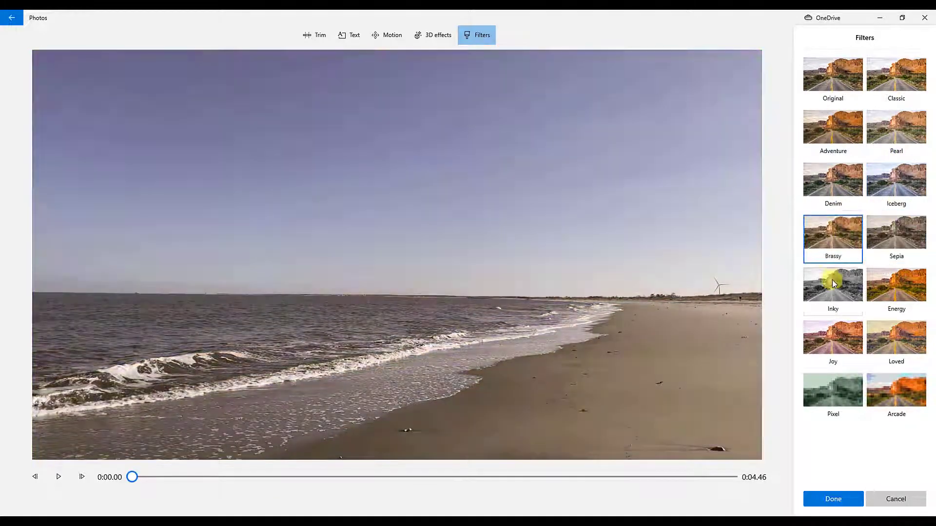
click(832, 278)
click(884, 290)
click(851, 335)
click(860, 388)
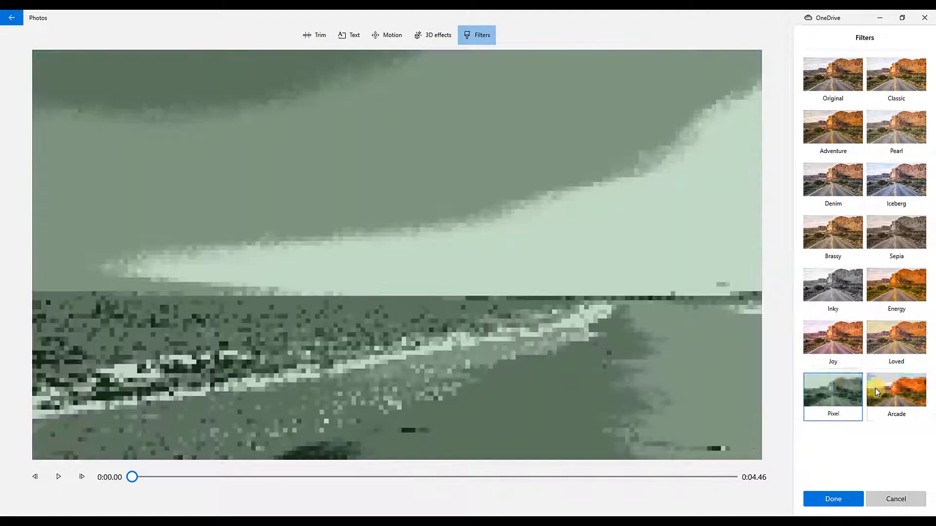
click(892, 388)
click(831, 76)
click(914, 89)
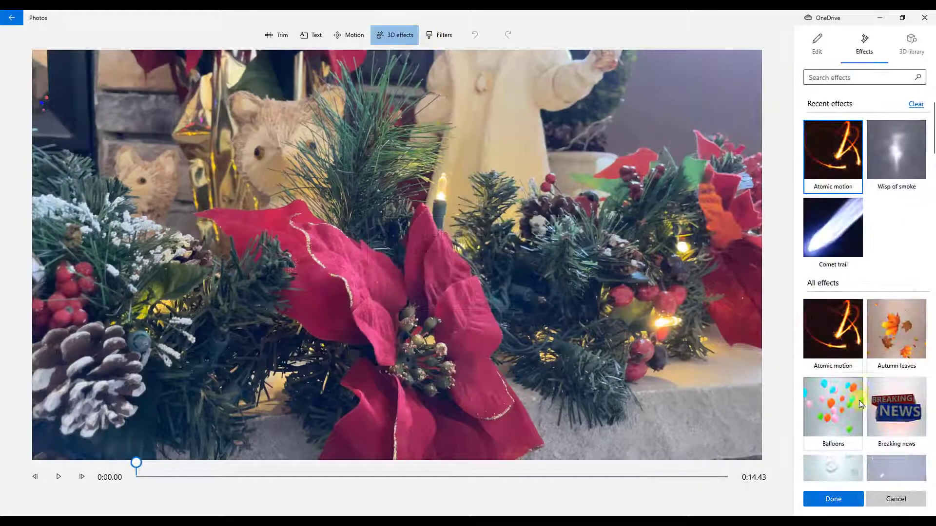
Step: Browse the 3D effects and the Animals & Insects models in the 3D library for the Christmas decoration clip
scroll(860, 400, down, 15)
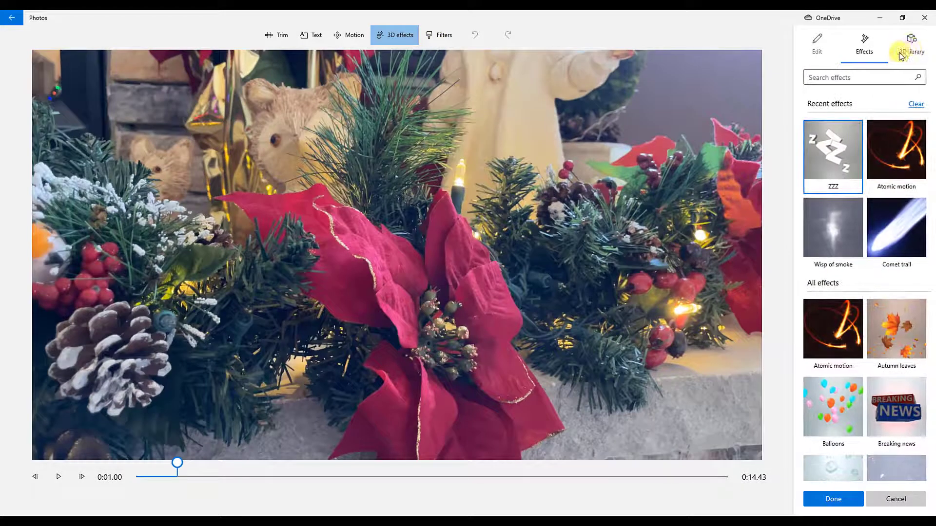
click(903, 54)
click(736, 151)
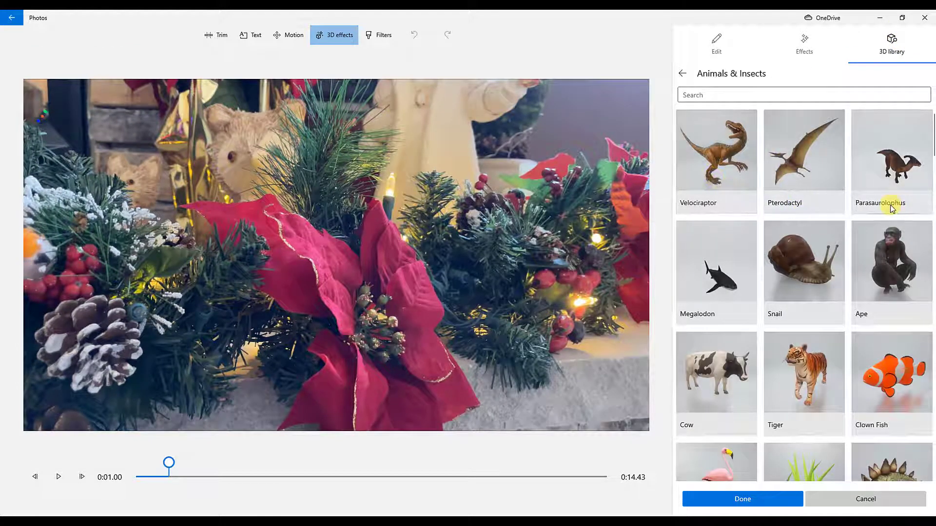
scroll(892, 205, down, 10)
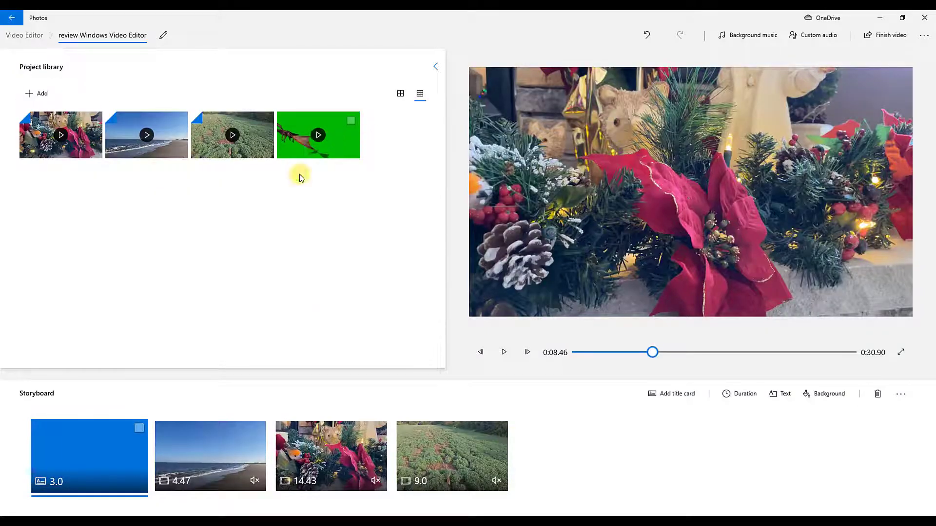
Step: Look through the built-in background music tracks and preview two of them
click(341, 456)
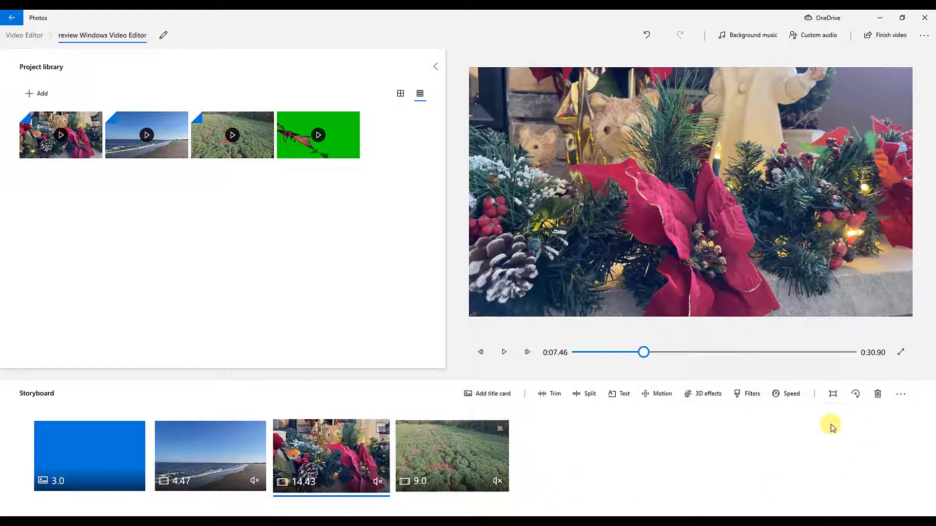
click(748, 35)
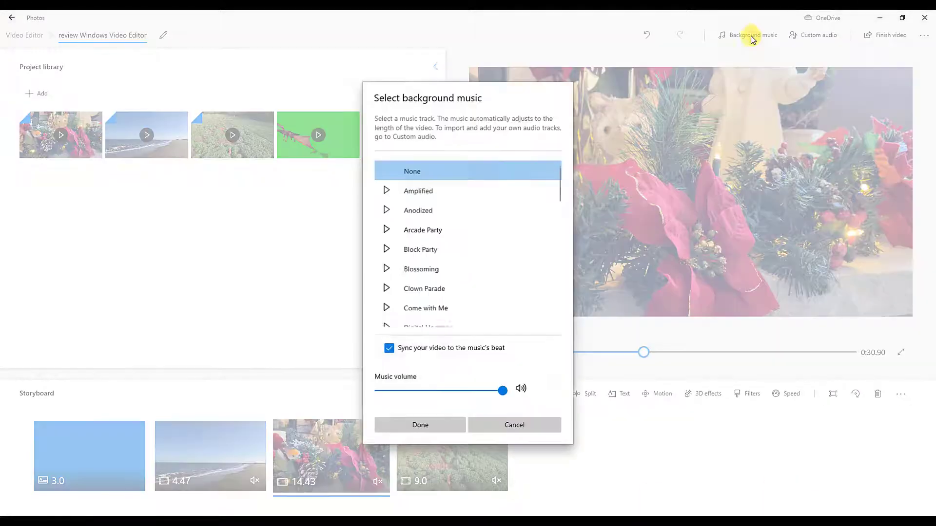
scroll(445, 247, down, 9)
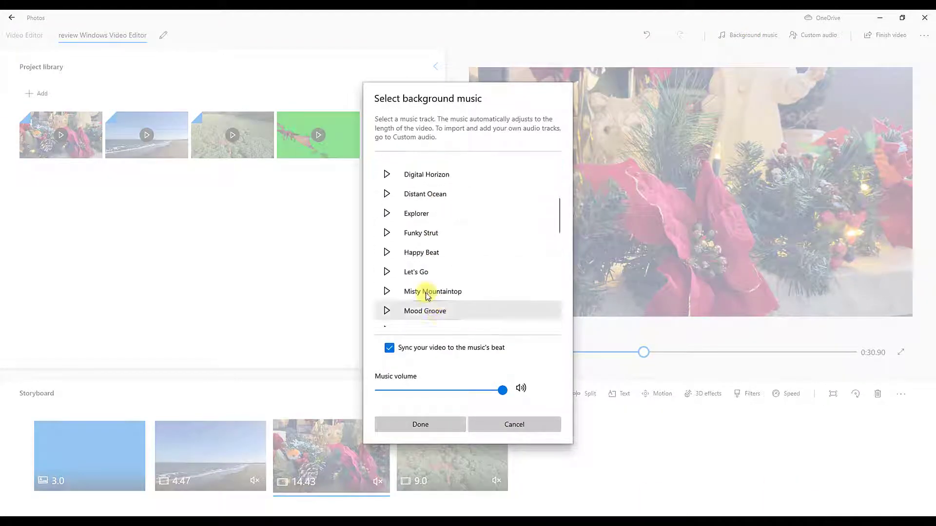
click(386, 229)
click(387, 251)
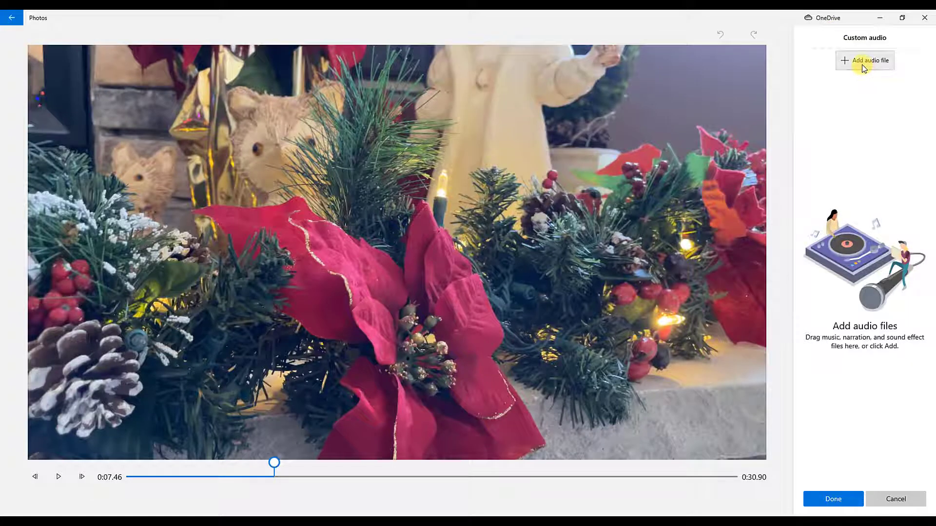
Step: Add the Dream Lagoon and Large Smile Mood MP3 files as custom audio, extending the second track to the video's end
click(862, 65)
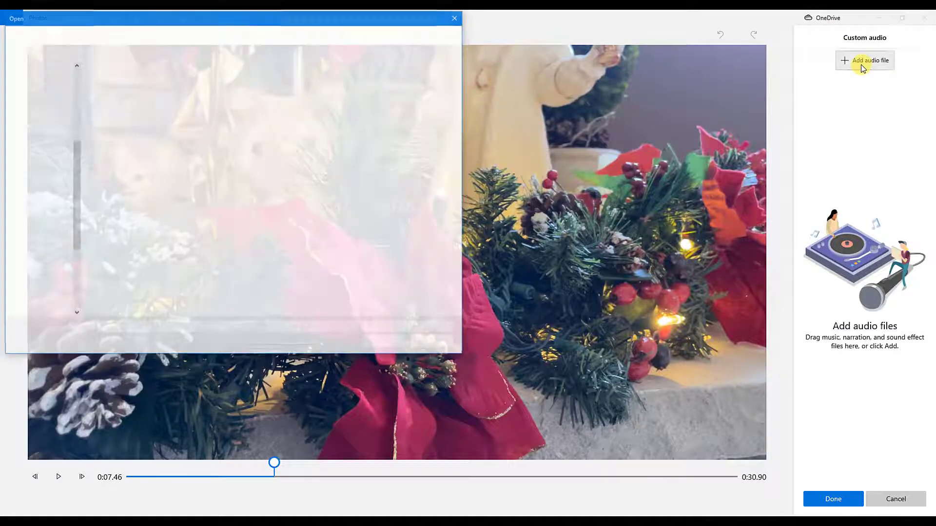
double_click(115, 170)
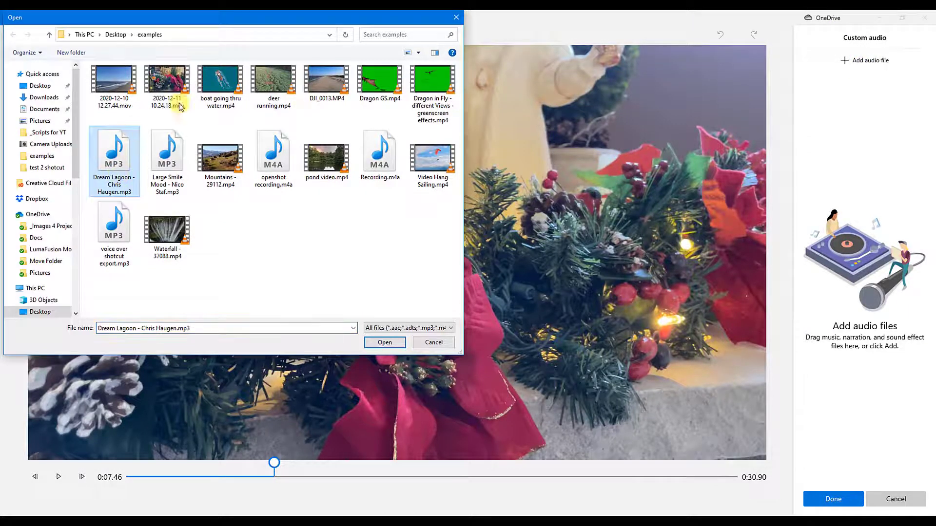
click(863, 62)
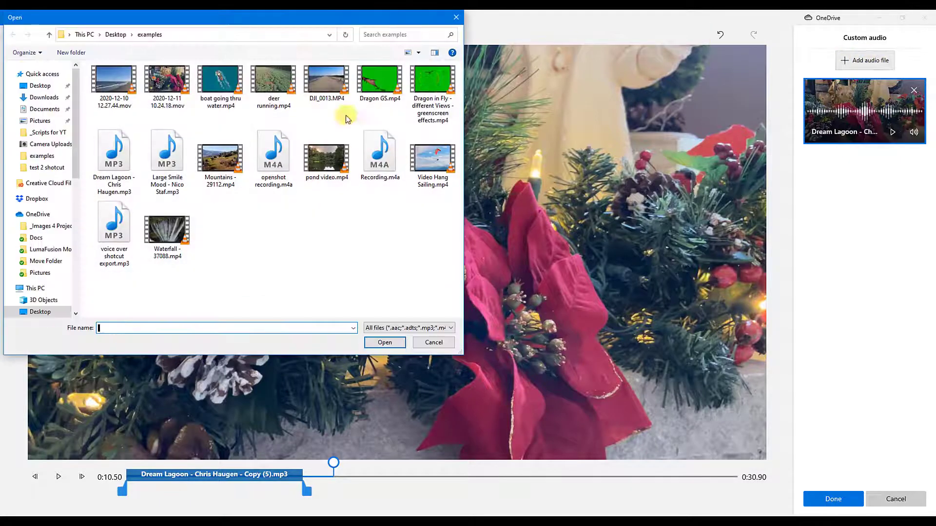
double_click(167, 158)
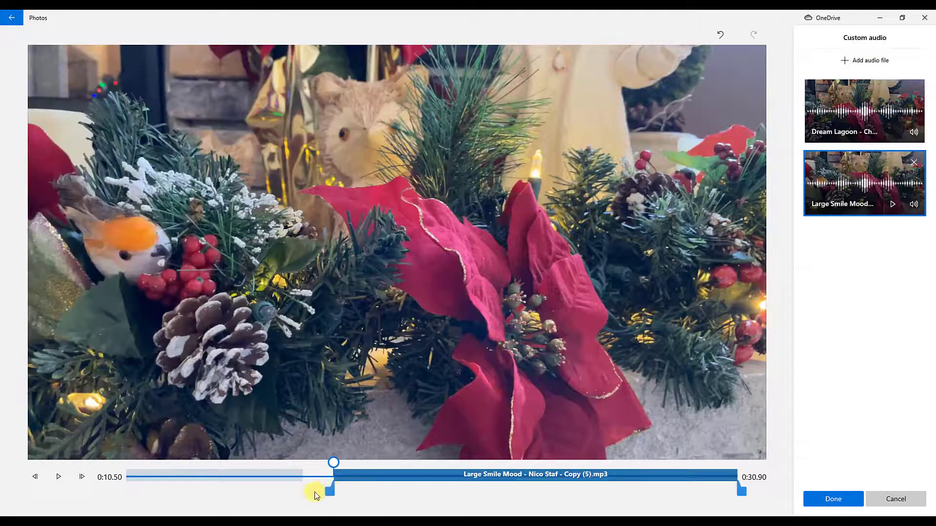
drag(367, 481, 351, 479)
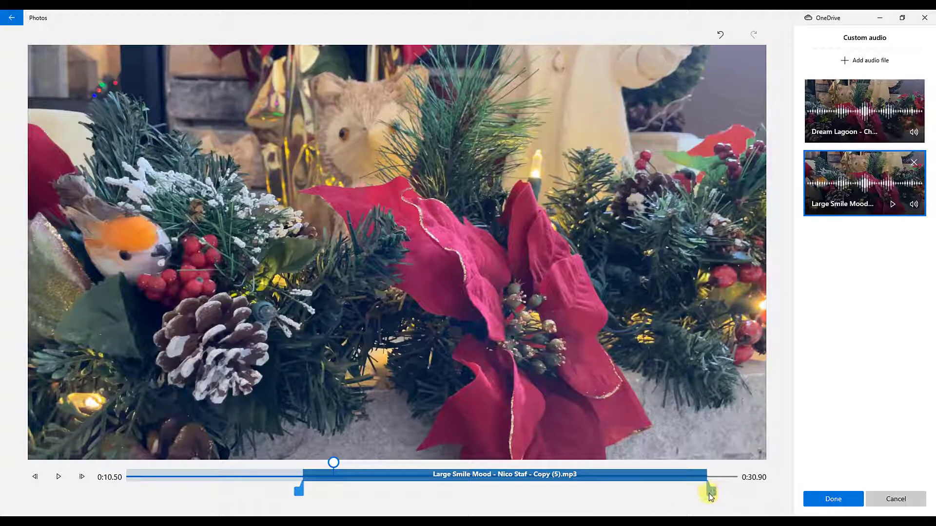
drag(711, 496, 754, 493)
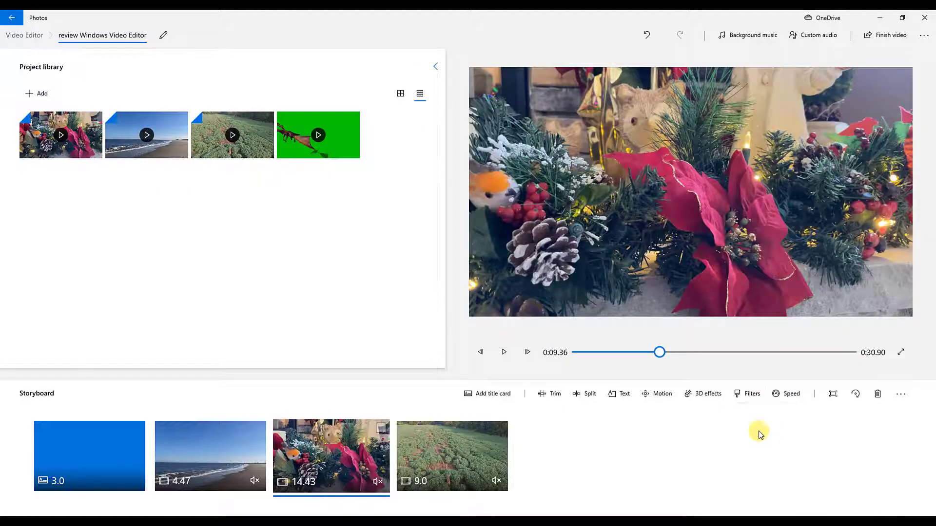
Step: Switch to Voice Recorder
click(401, 522)
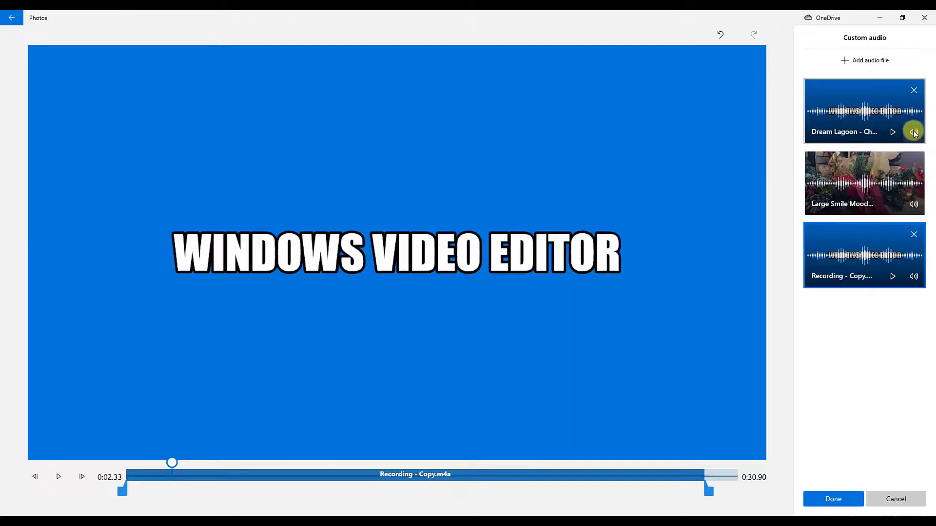
Step: Give the Dream Lagoon audio track a fade in and fade out, and lower its volume
click(914, 132)
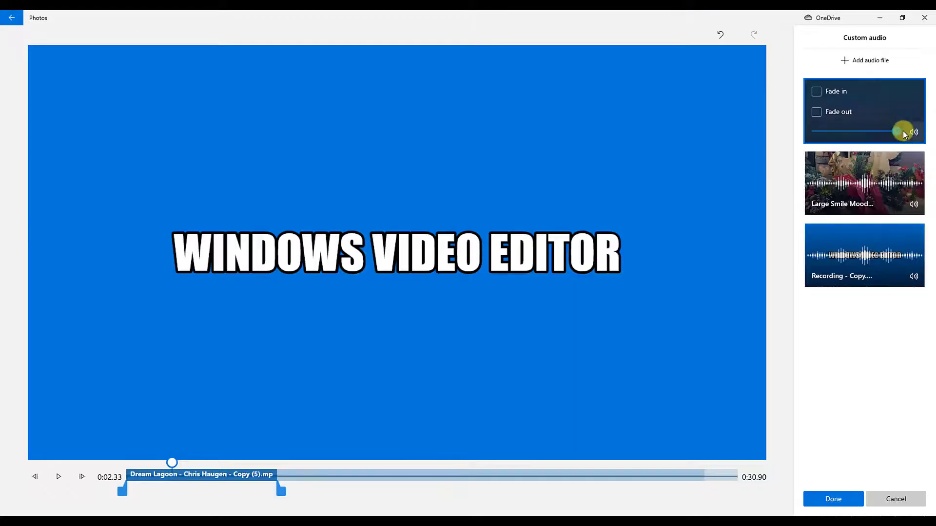
click(816, 93)
click(817, 112)
drag(846, 132, 838, 132)
click(888, 273)
click(833, 499)
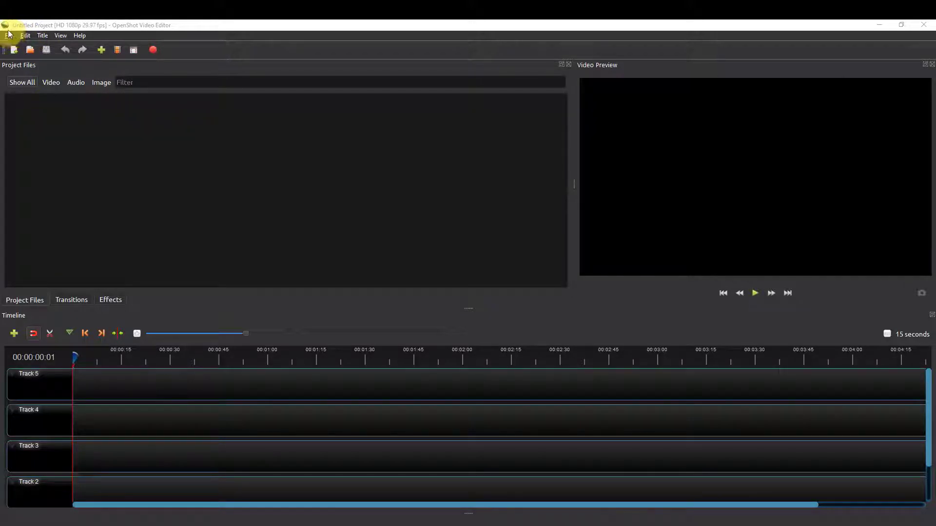
Step: In OpenShot Video Editor, import the beach and Christmas decoration clips, deer running.mp4, Dragon GS.mp4 and the Dream Lagoon MP3
click(92, 35)
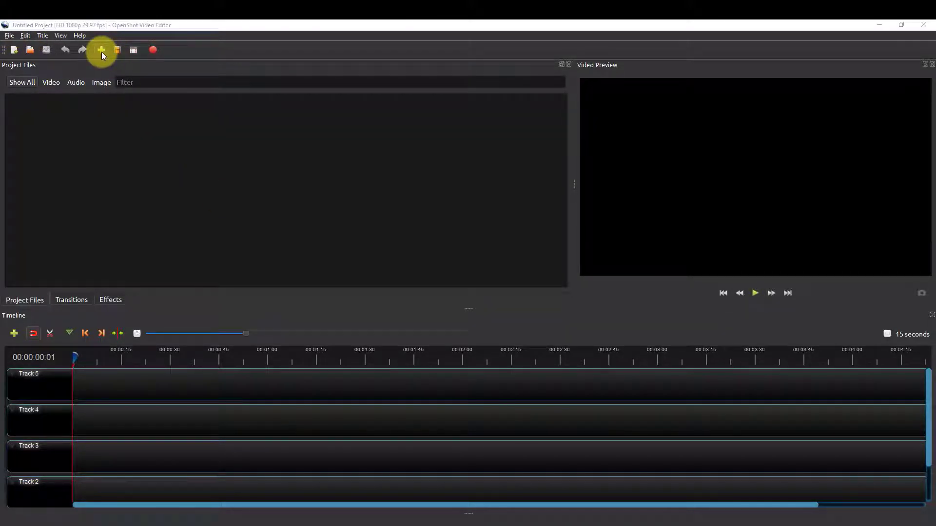
click(101, 50)
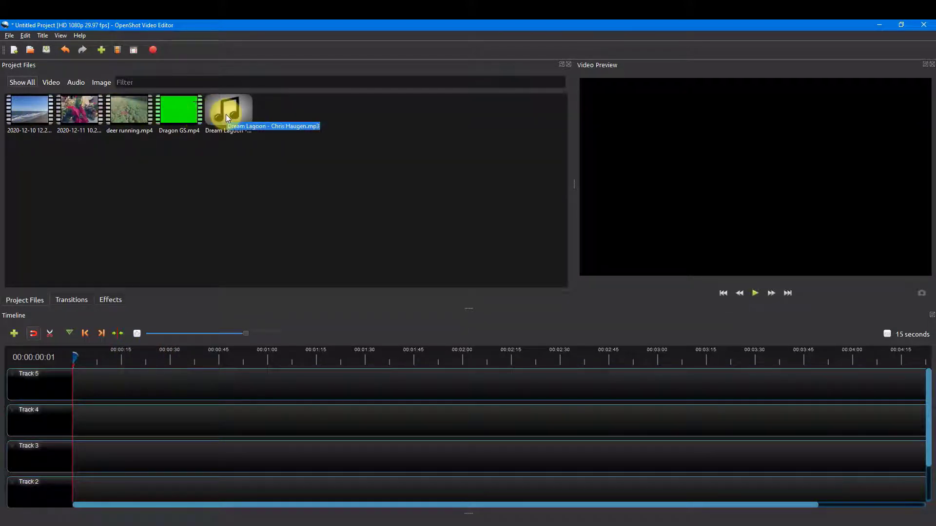
Step: Examine the project files by video, audio and image type, the common and complete transition lists, and the available effects
click(52, 83)
click(71, 83)
click(101, 83)
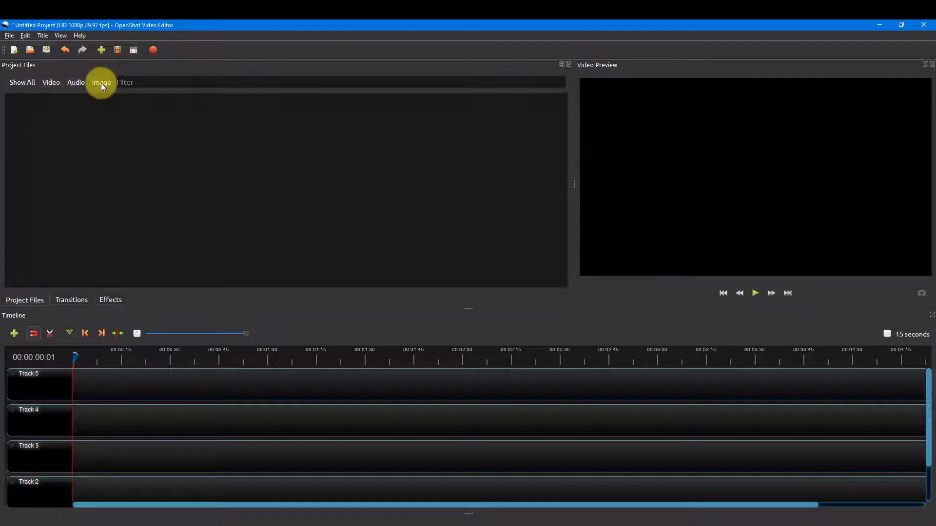
click(16, 84)
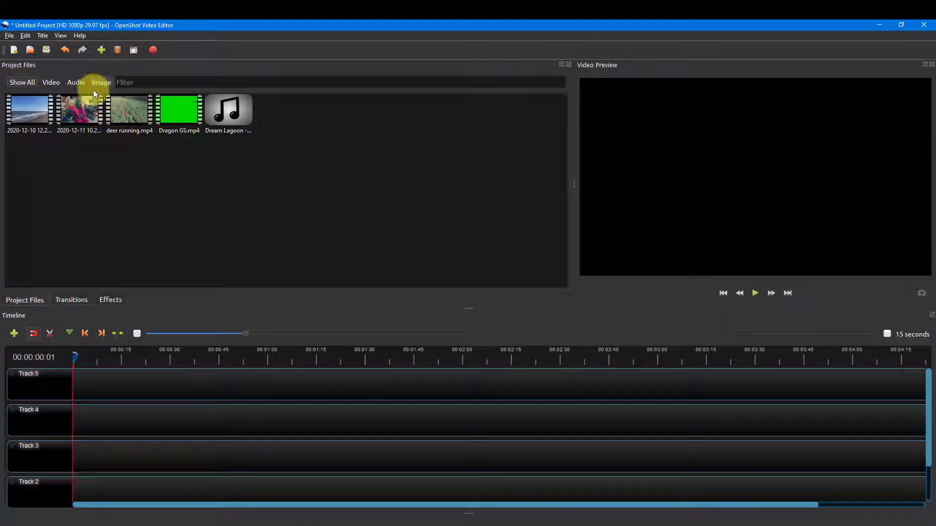
click(88, 304)
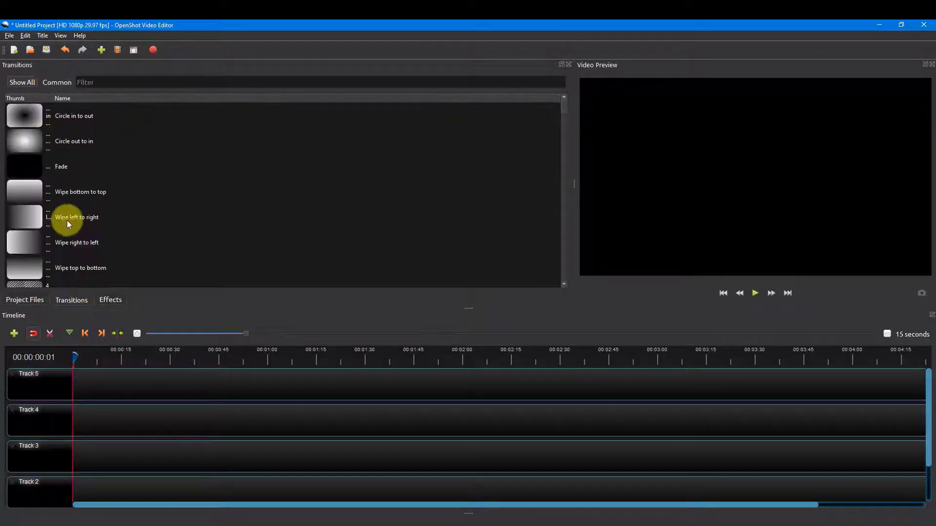
click(51, 84)
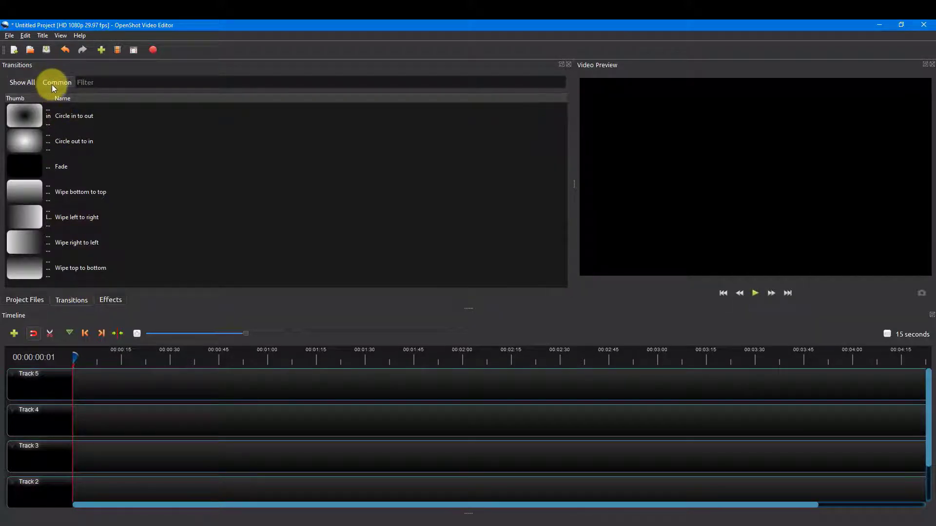
click(27, 83)
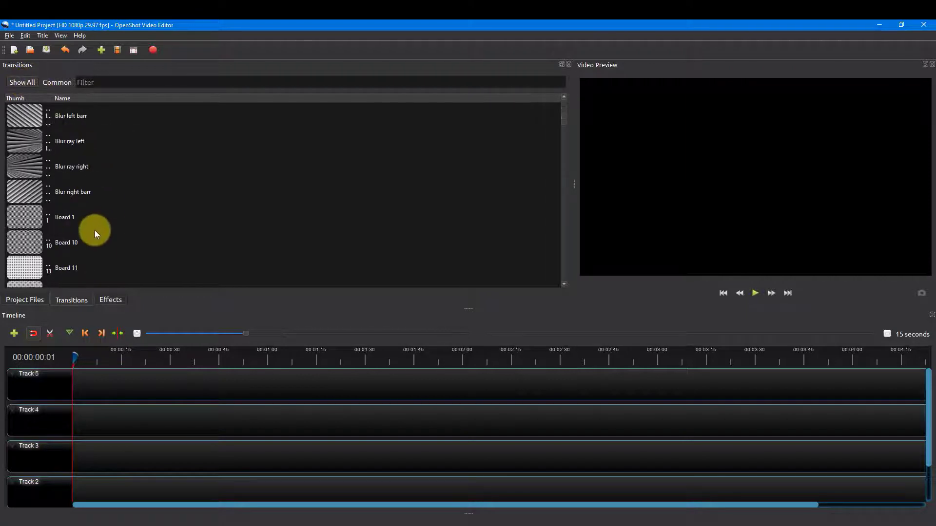
click(58, 82)
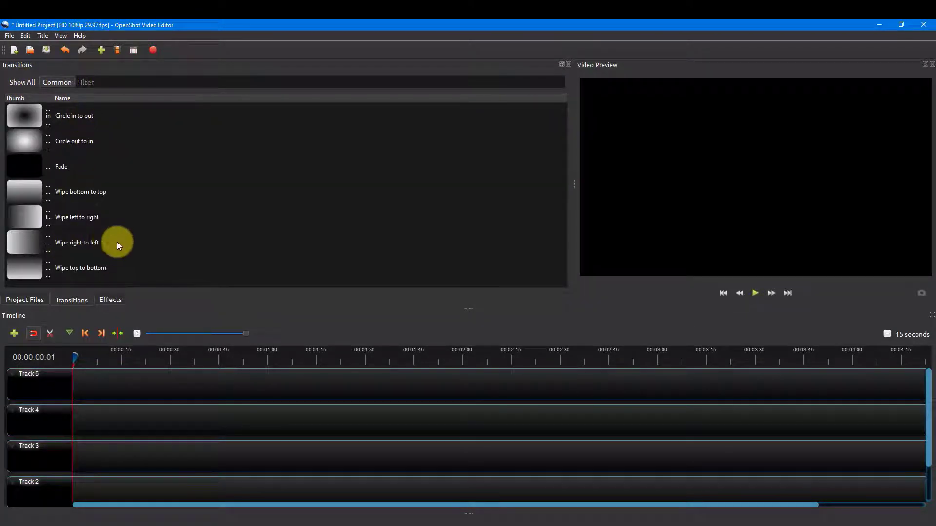
click(23, 301)
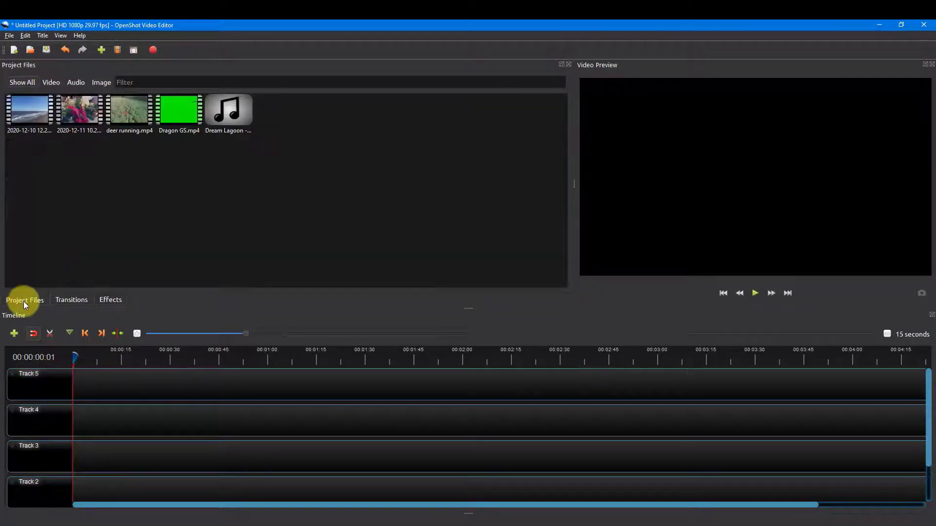
click(111, 301)
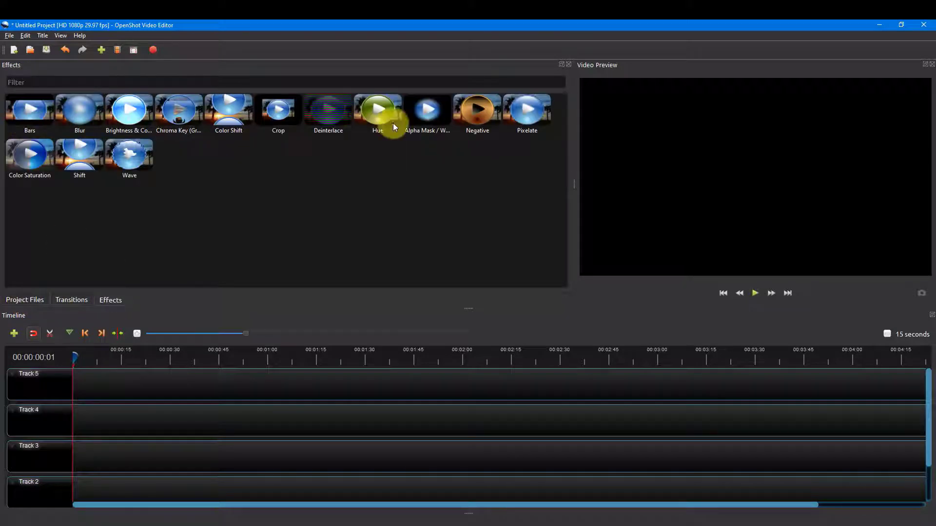
click(43, 300)
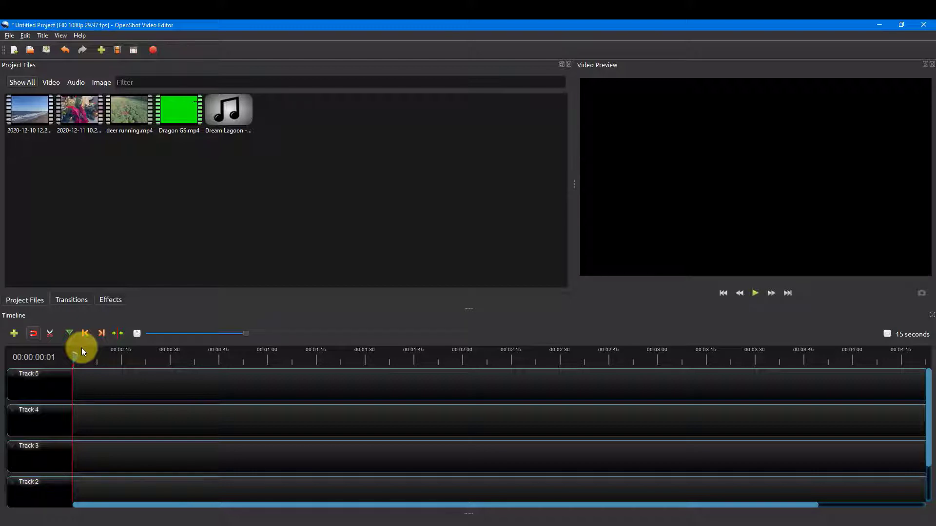
Step: Place the beach, Christmas decoration and deer running clips end to end on Track 5, starting at the timeline's beginning
drag(29, 110, 76, 382)
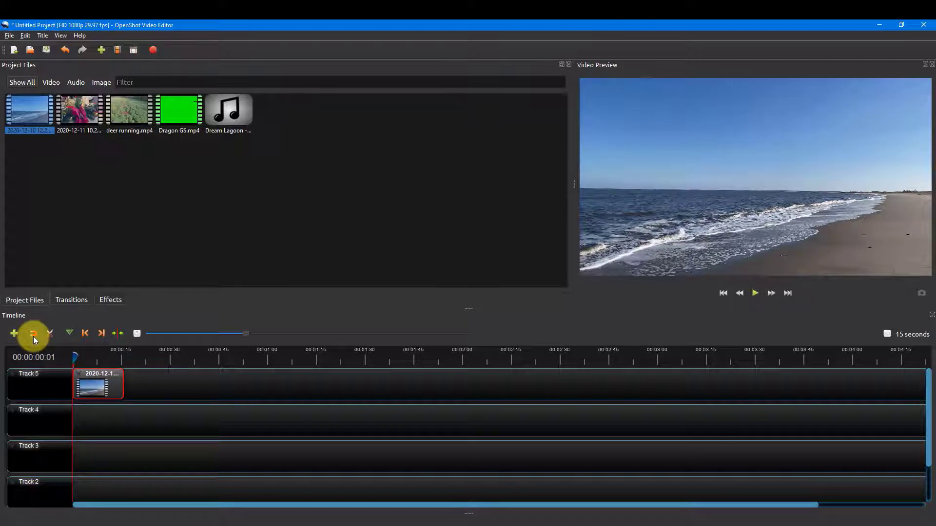
drag(84, 112, 125, 378)
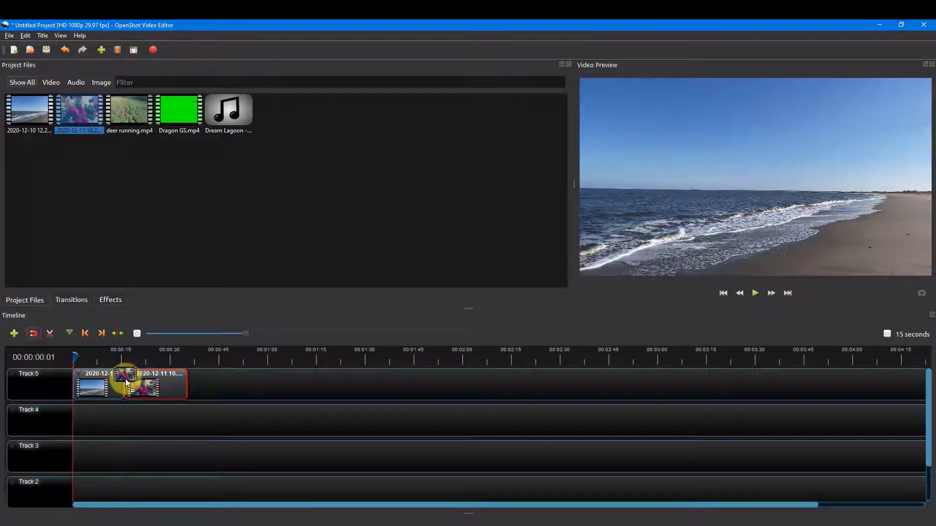
drag(130, 113, 199, 380)
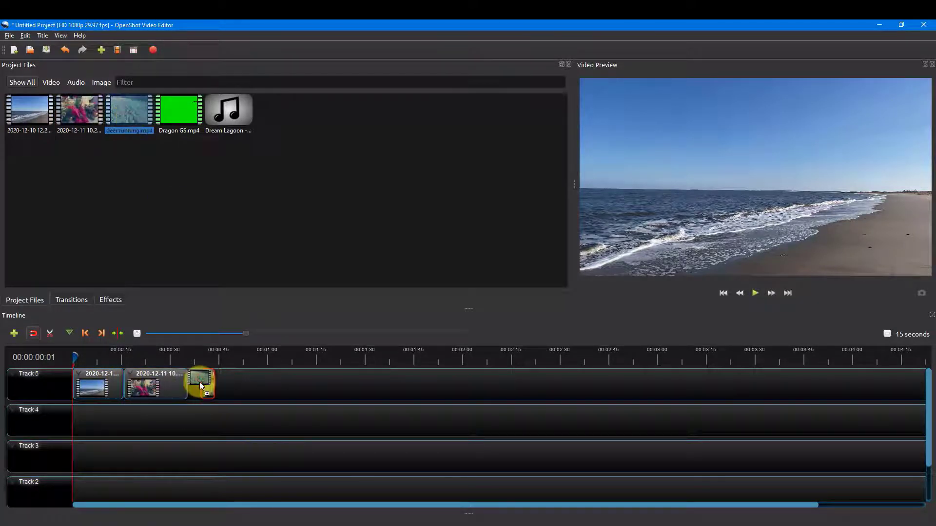
Step: Place the Dream Lagoon MP3 at the start of Track 4, and add tracks above Track 5, keeping Track 6 but removing Track 7
drag(223, 104, 66, 418)
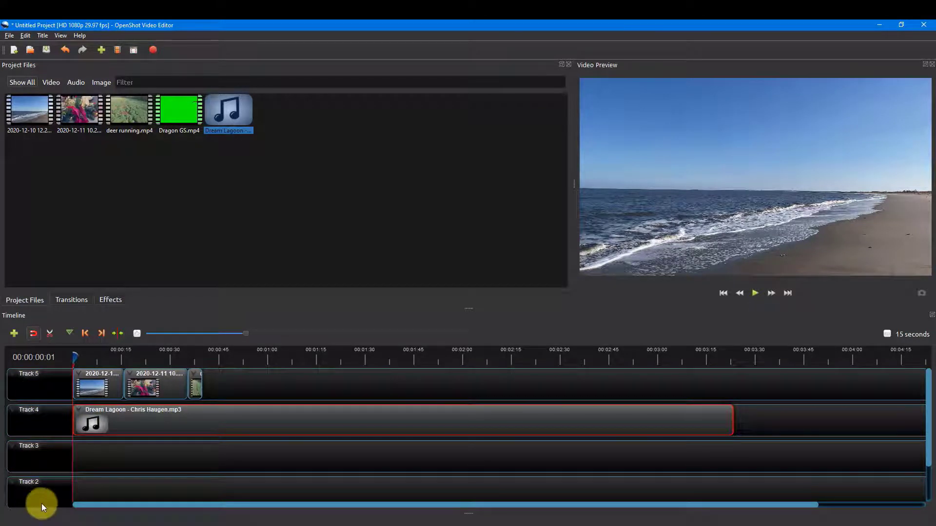
click(13, 334)
click(13, 335)
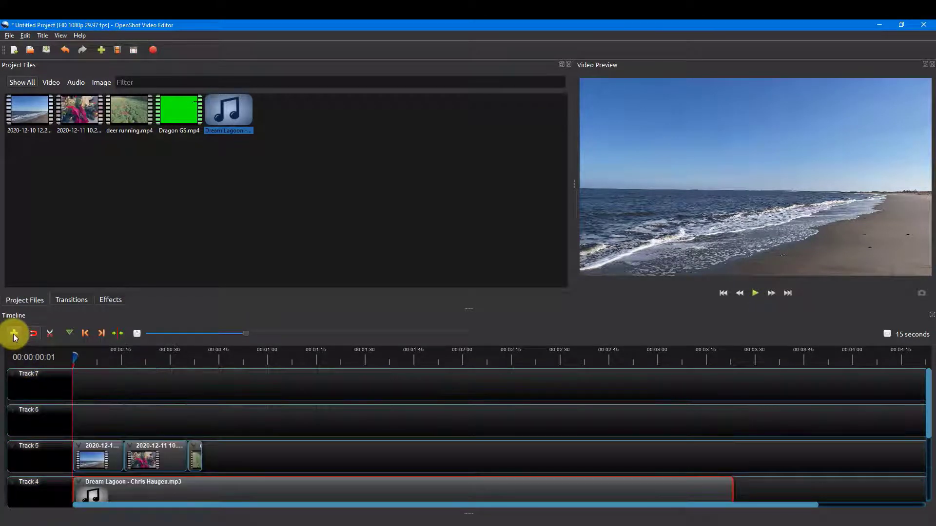
right_click(42, 384)
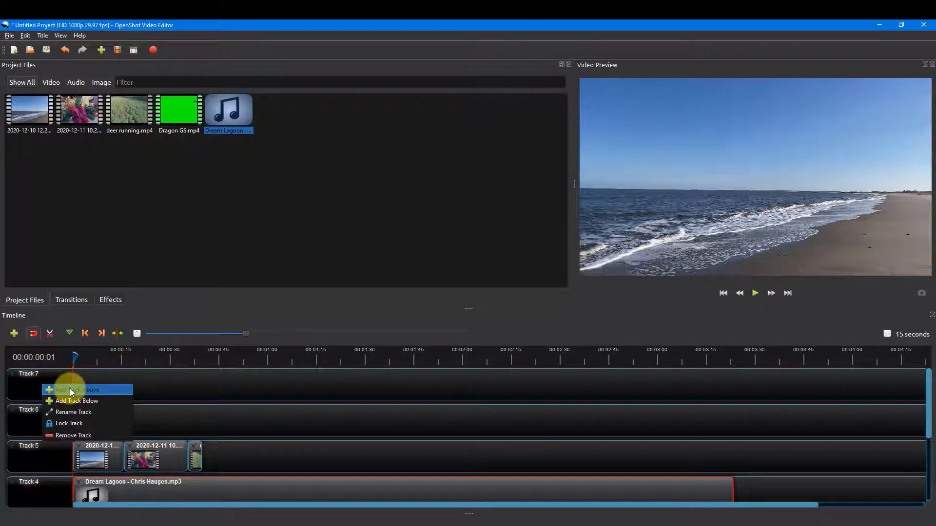
click(76, 435)
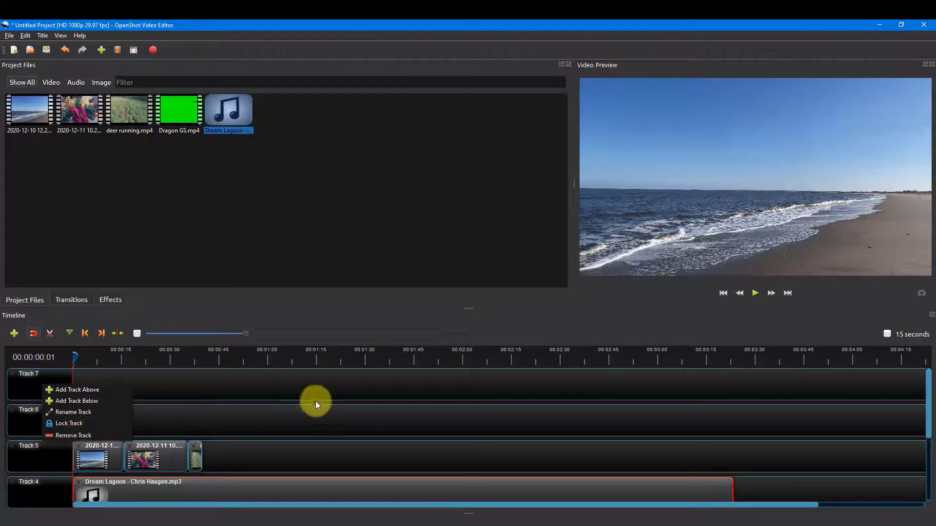
Step: Split the Christmas decoration clip on Track 5 with the razor at about 00:00:22:30
drag(74, 356, 150, 356)
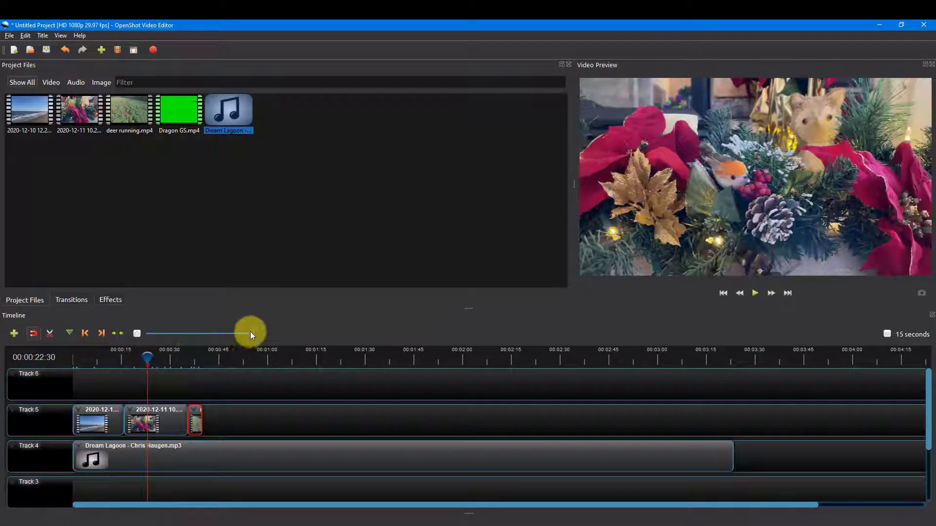
drag(261, 333, 211, 333)
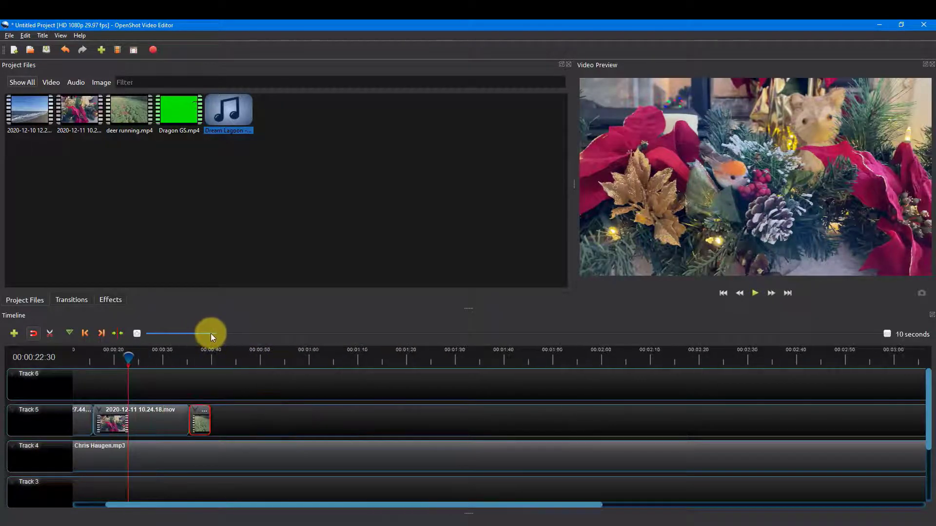
click(51, 334)
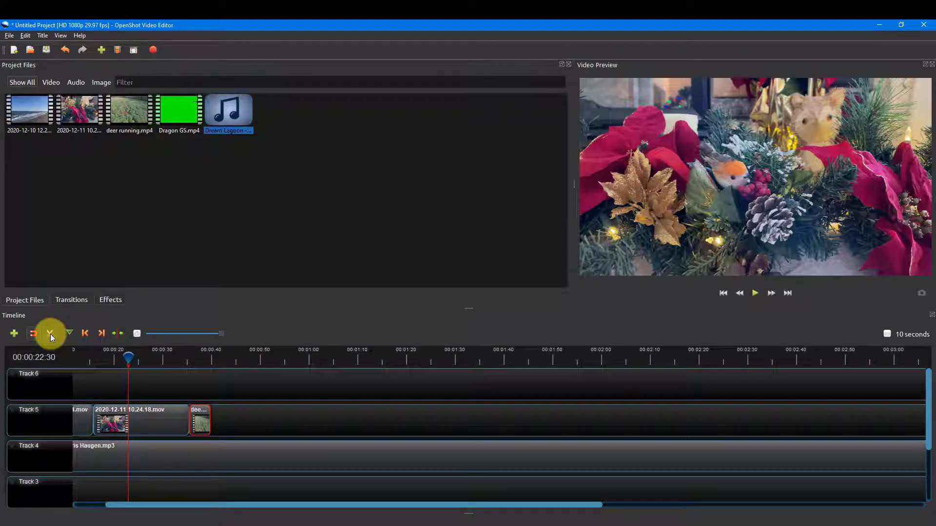
click(135, 410)
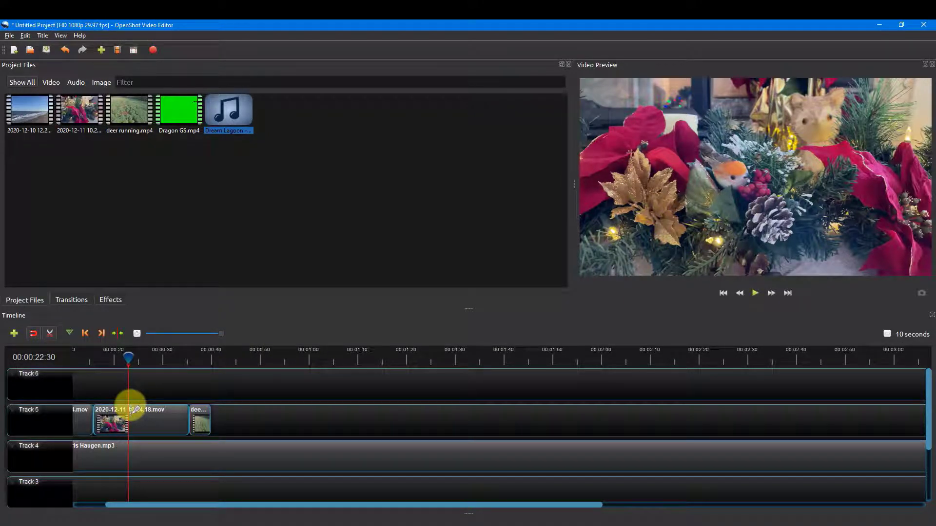
click(132, 411)
click(51, 334)
Step: Remove the second part of the Christmas decoration clip and close the gaps so the Track 5 clips run end to end
click(152, 423)
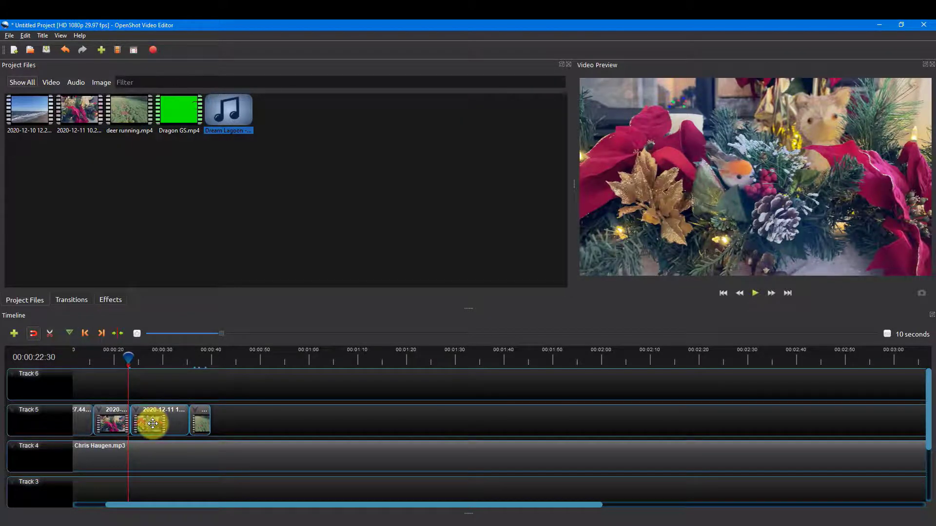
click(153, 423)
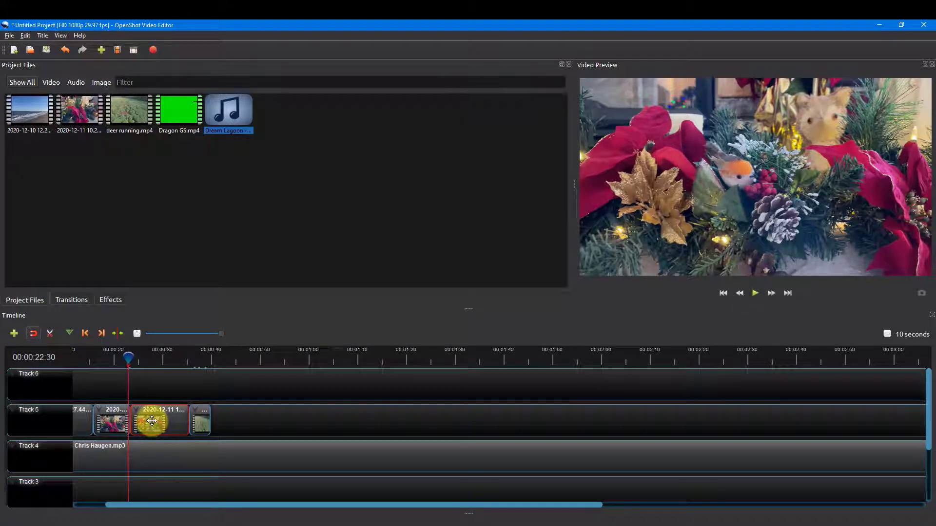
right_click(152, 421)
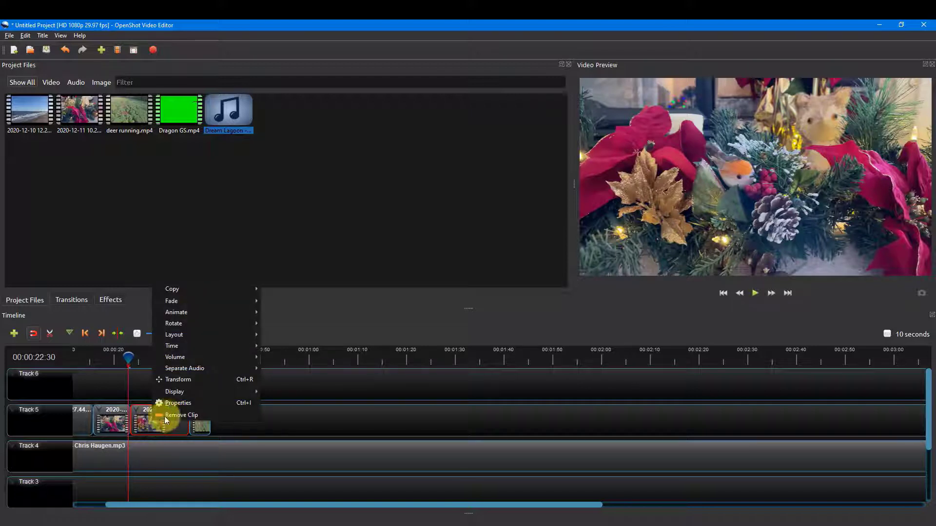
click(168, 415)
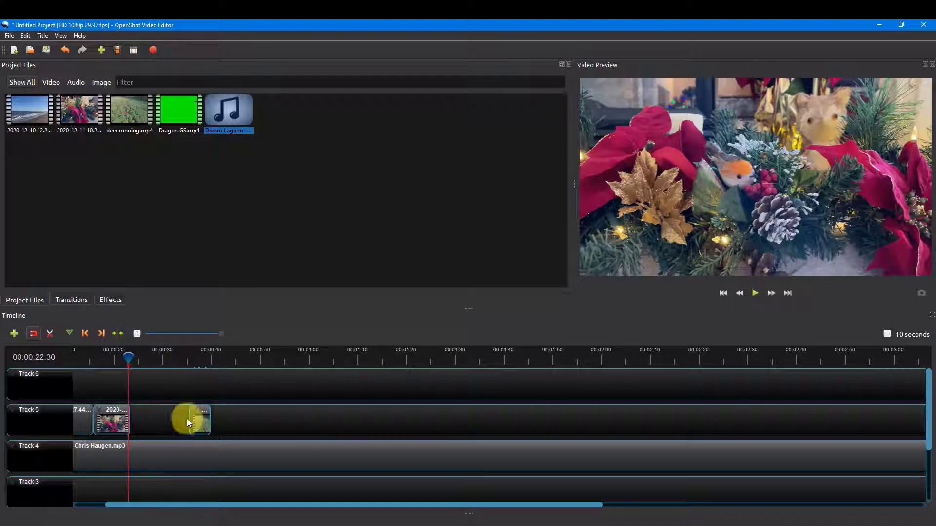
drag(193, 423, 139, 422)
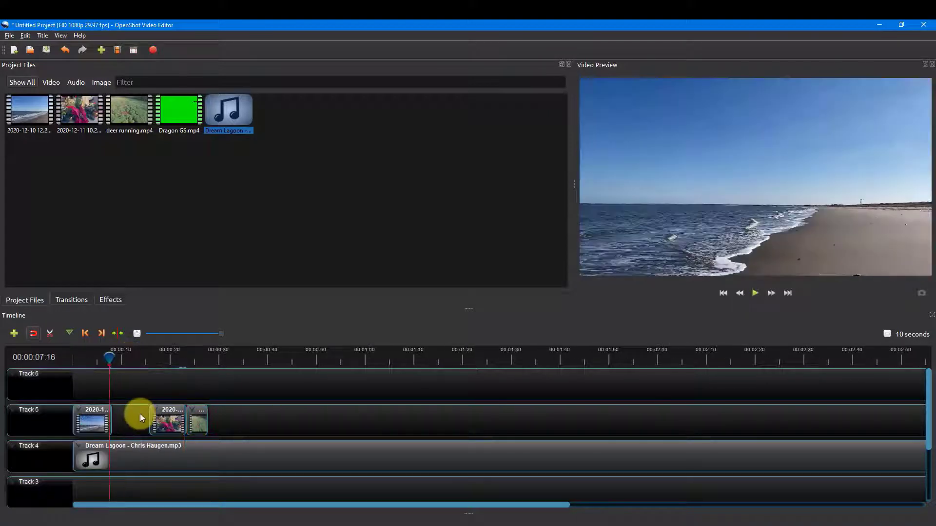
drag(140, 414, 161, 426)
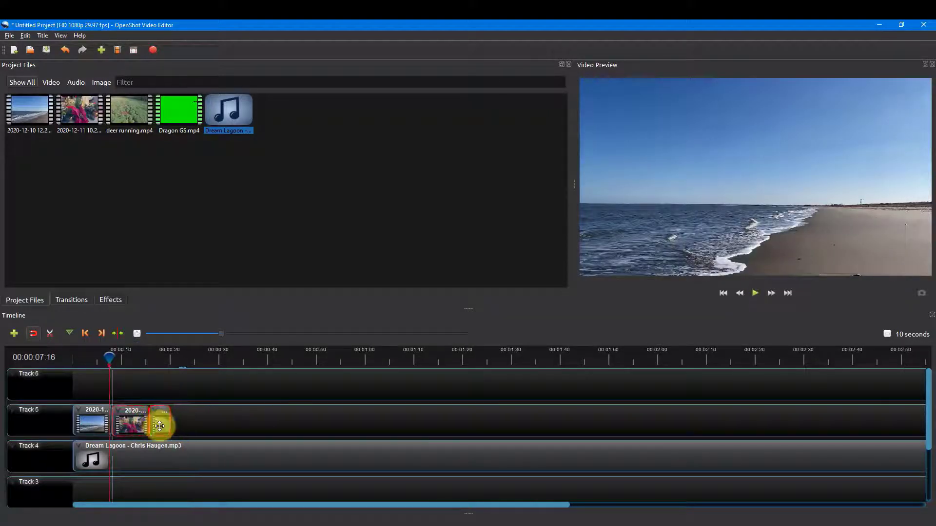
Step: Examine the Separate Audio options of the beach clip and the entire-clip volume options of the Christmas decoration clip
right_click(90, 420)
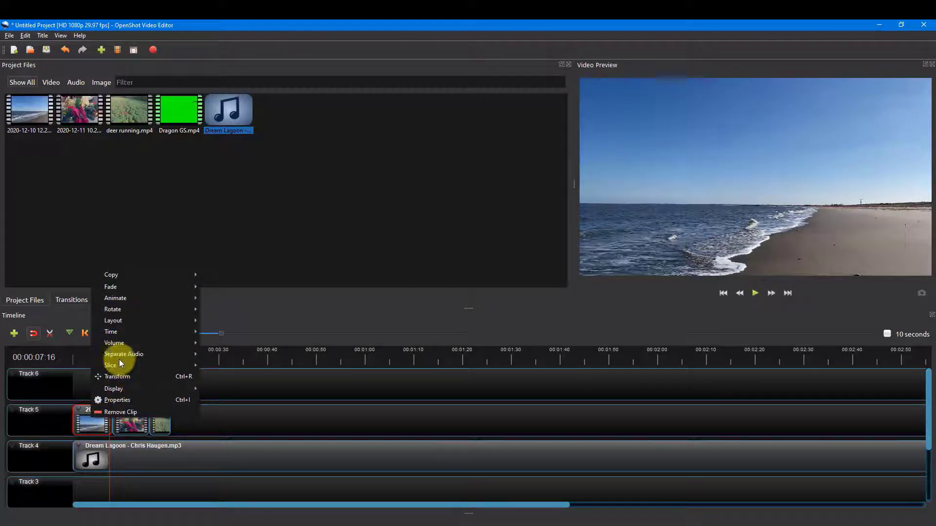
mouse_move(122, 366)
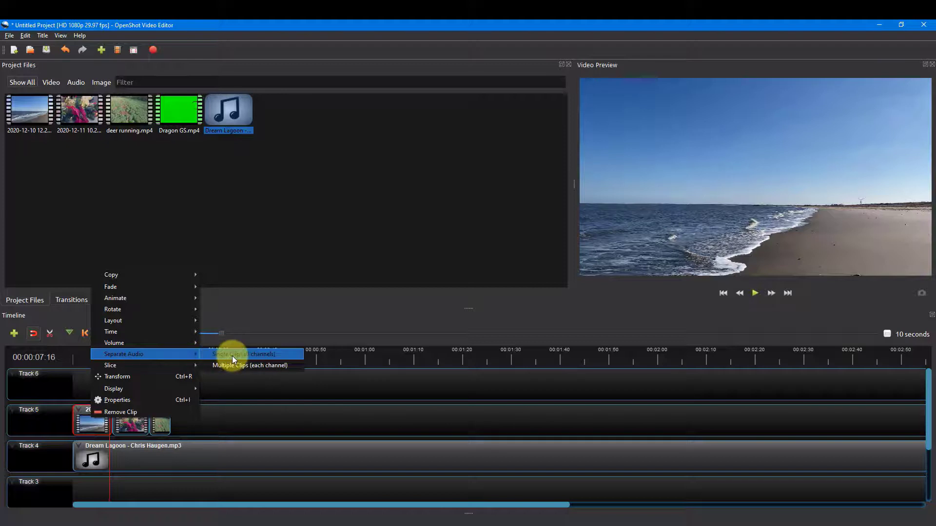
click(129, 422)
right_click(129, 422)
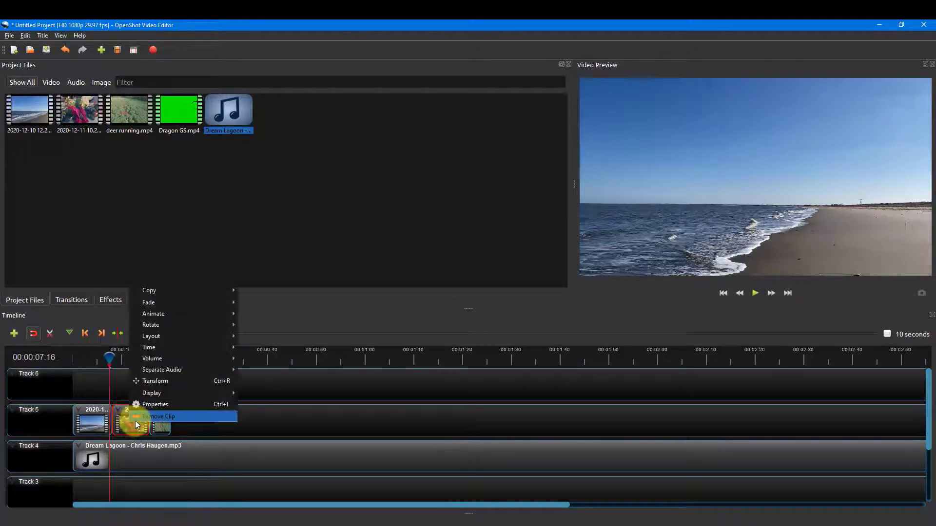
mouse_move(152, 361)
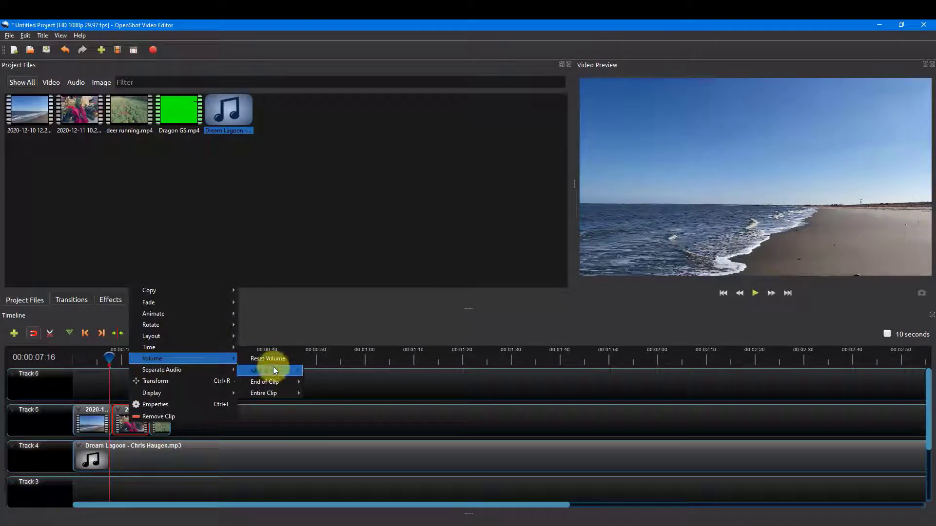
mouse_move(270, 393)
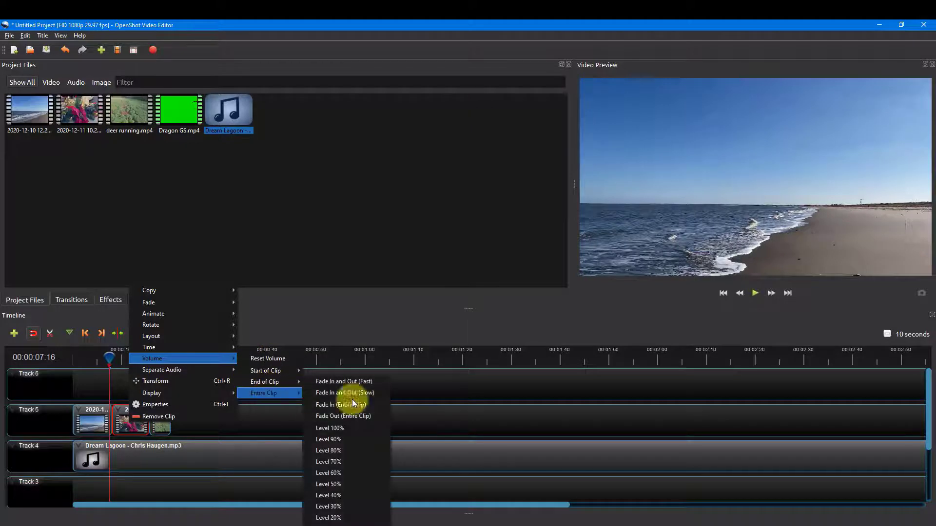
click(349, 523)
Step: Examine the fade, animation, rotation and layout options available for the beach clip
right_click(95, 420)
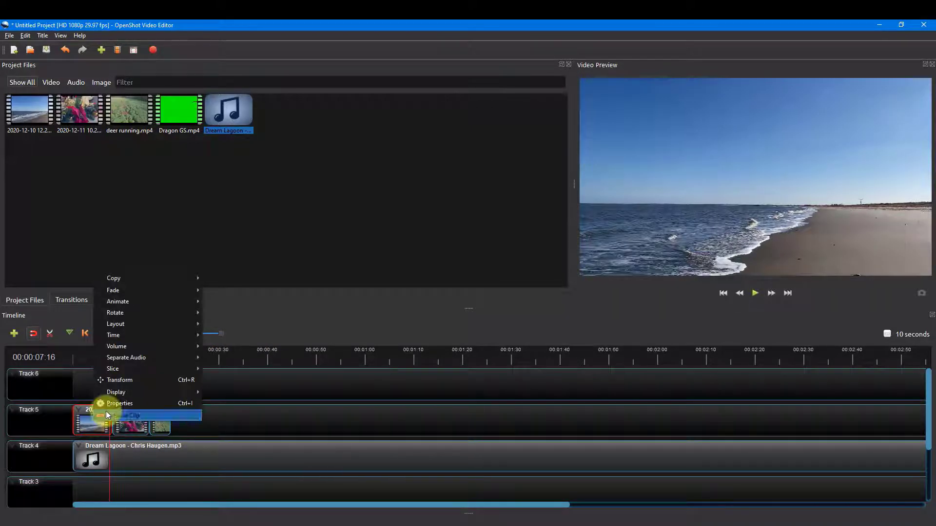
mouse_move(118, 291)
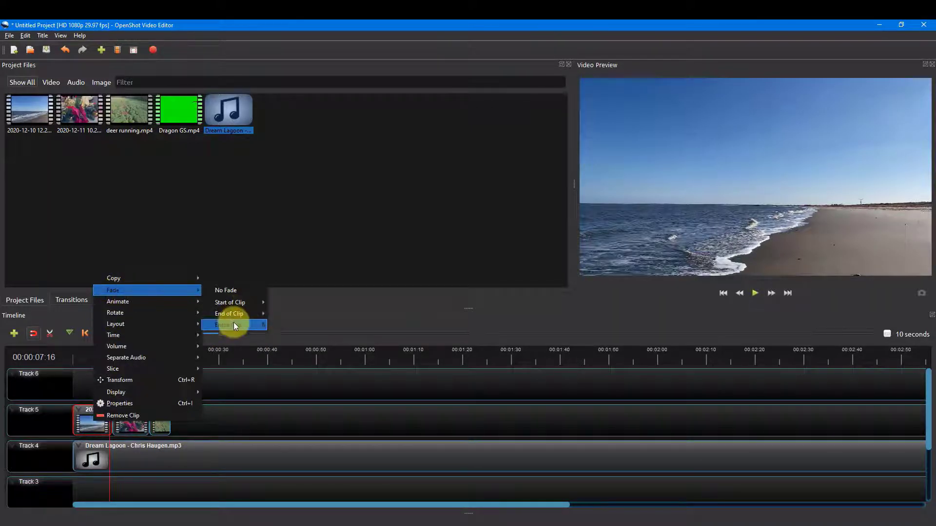
mouse_move(235, 323)
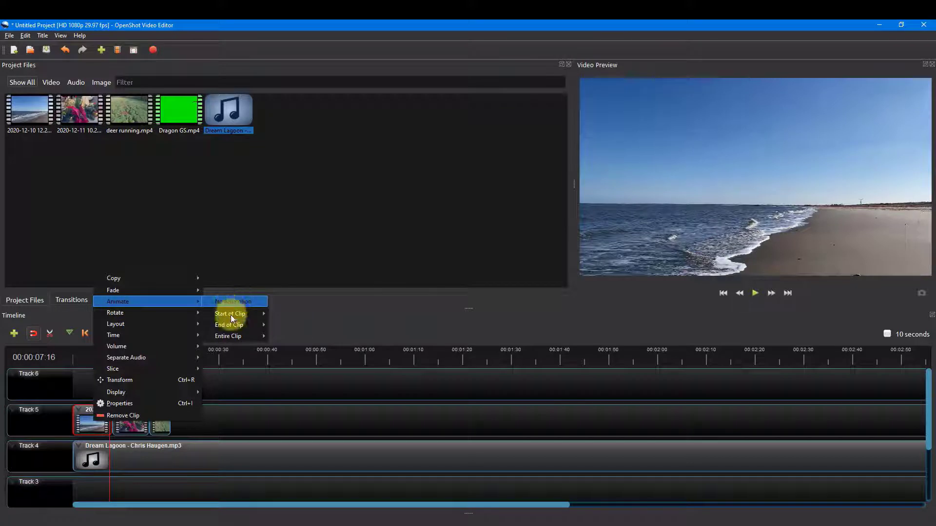
mouse_move(227, 333)
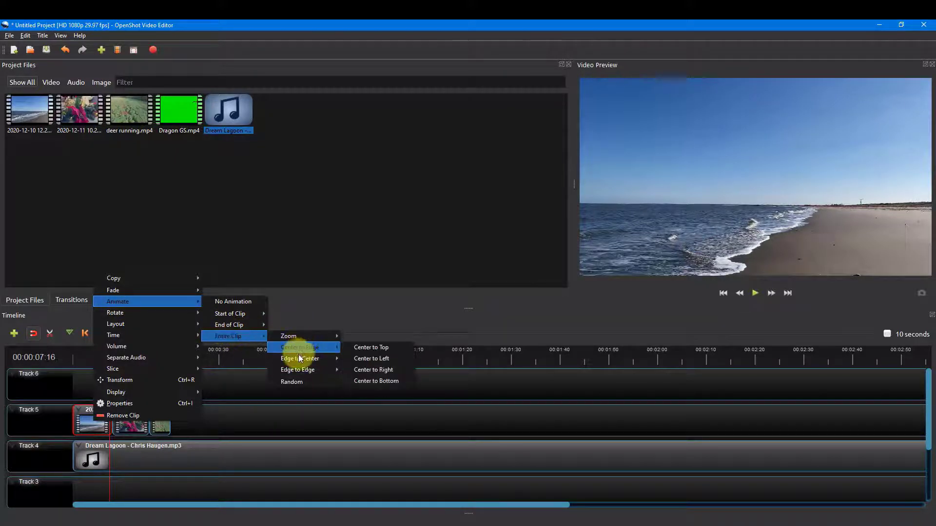
mouse_move(297, 372)
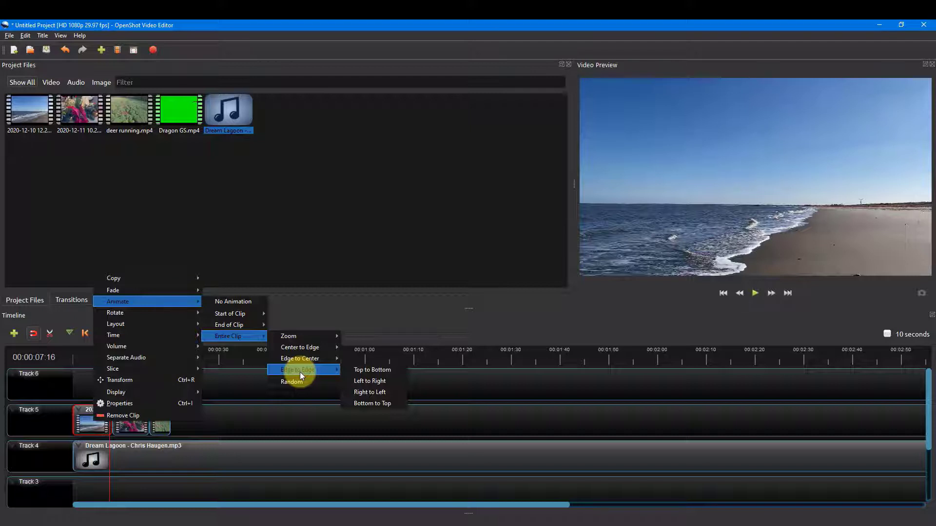
mouse_move(117, 312)
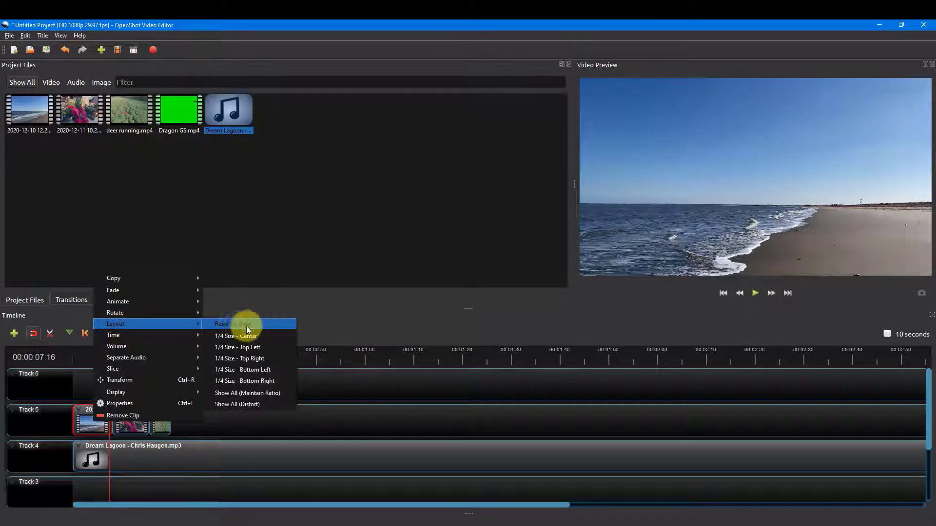
click(244, 357)
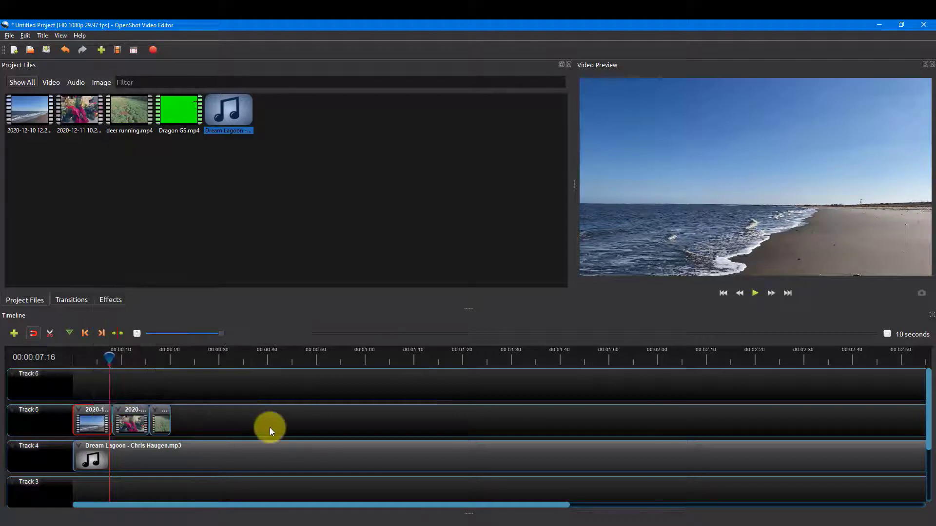
Step: Try the 1/4 Size - Top Right layout on the Christmas decoration clip, moved to Track 6 above the beach clip, and undo it
click(132, 414)
right_click(132, 414)
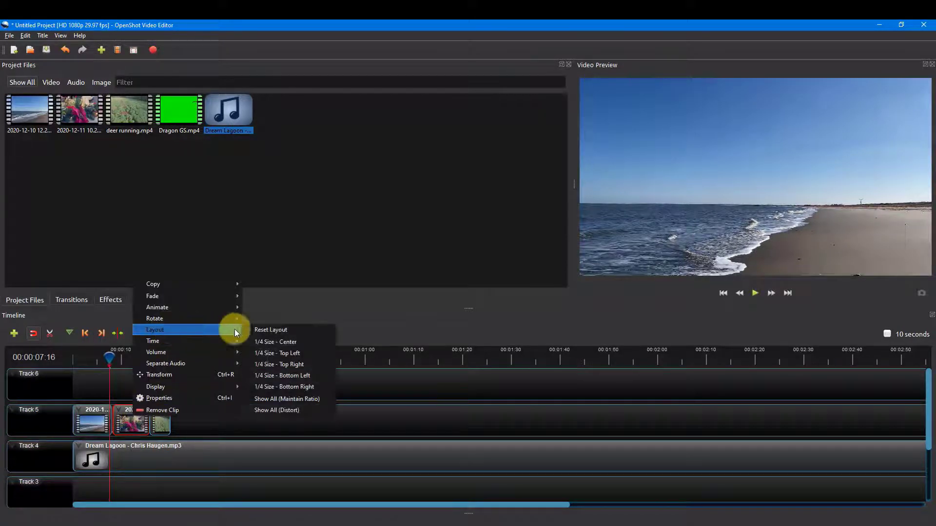
click(273, 364)
drag(131, 427, 96, 393)
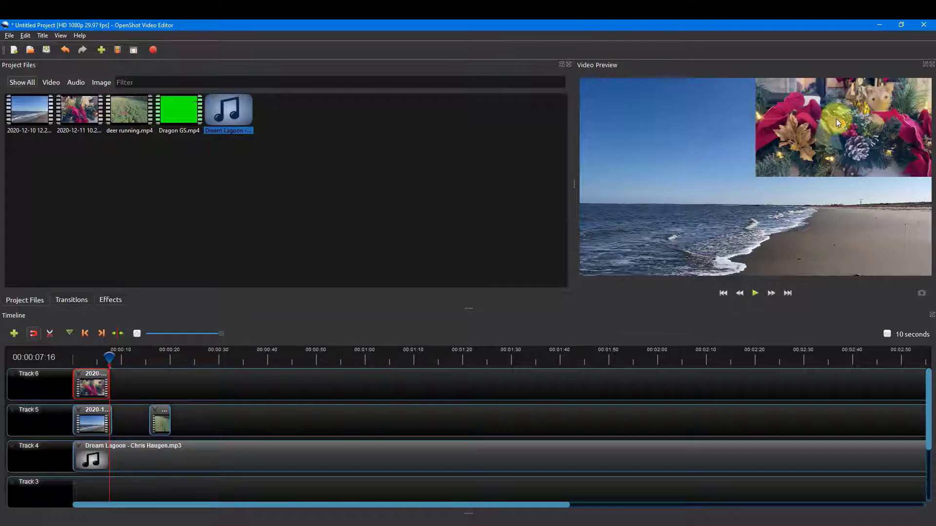
key(ctrl+z)
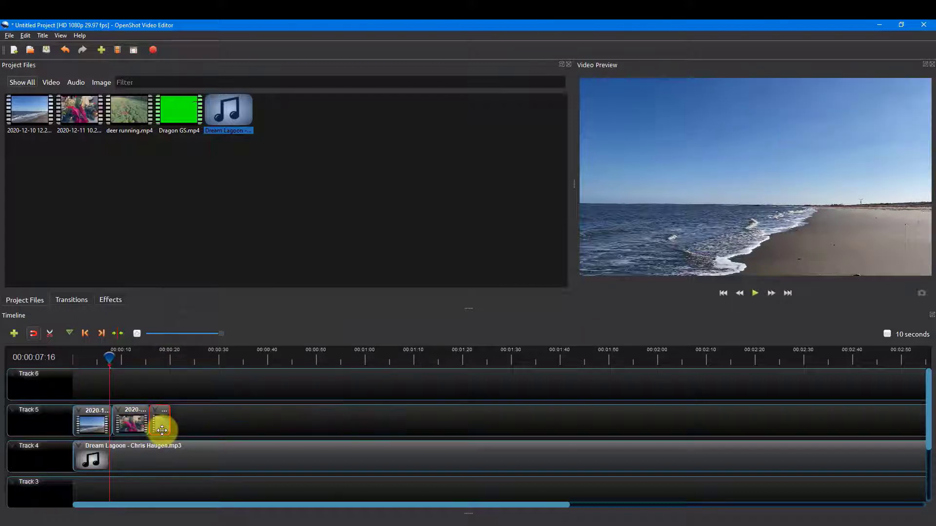
Step: Slow the deer running clip to 1/2X forward speed and scrub the timeline to preview the clips
right_click(161, 429)
mouse_move(185, 356)
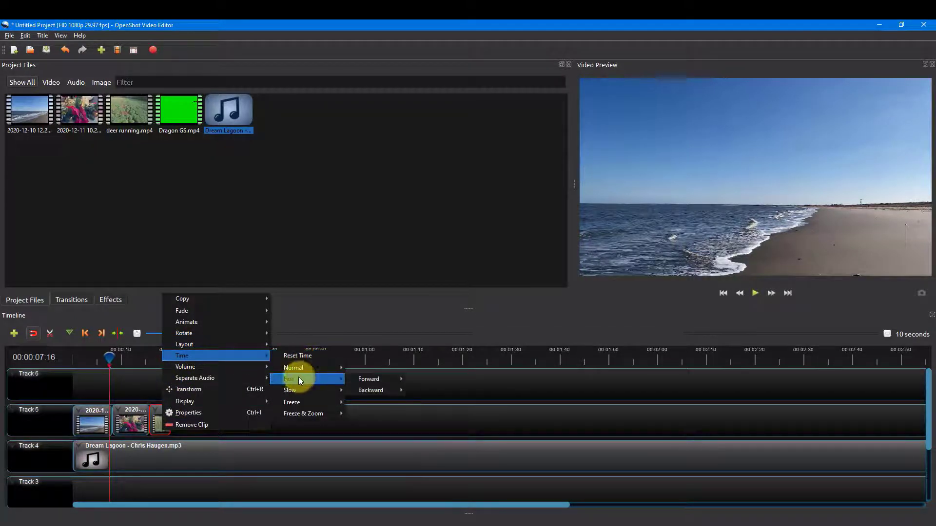
mouse_move(299, 390)
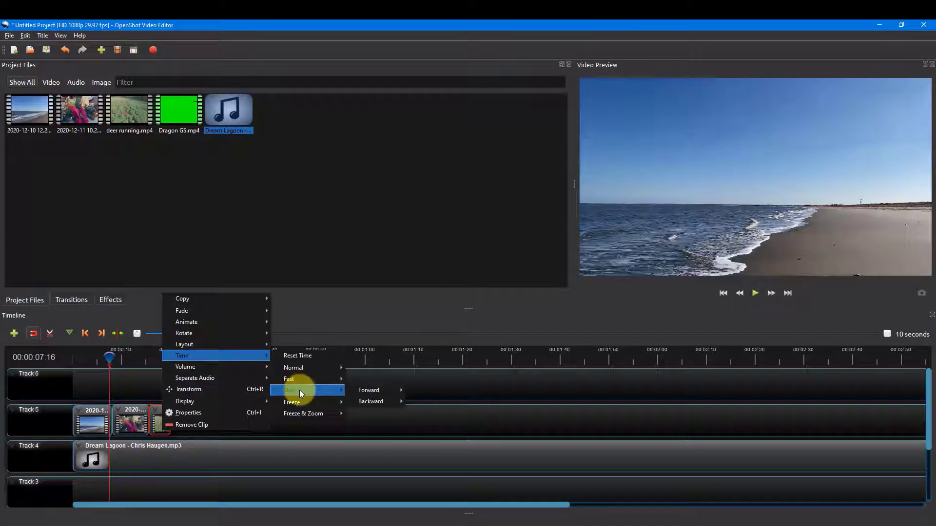
mouse_move(368, 390)
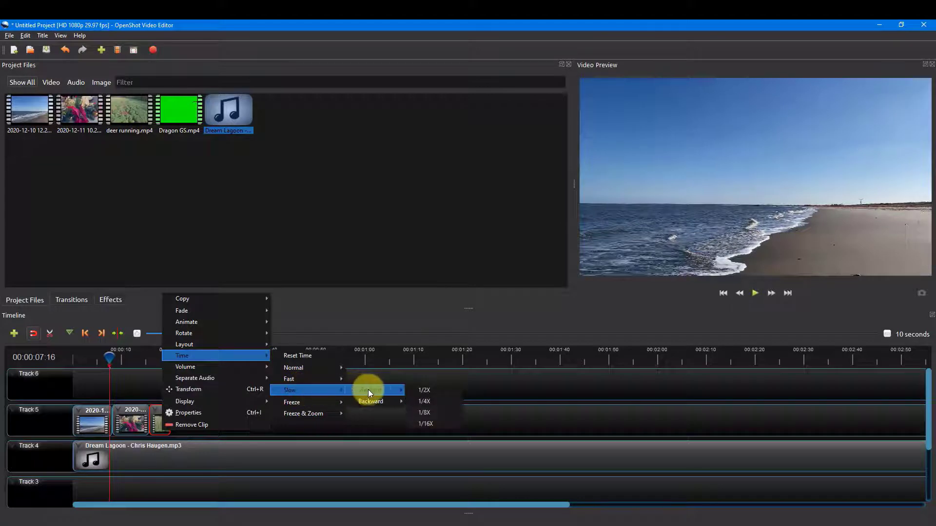
click(417, 390)
drag(105, 353, 121, 355)
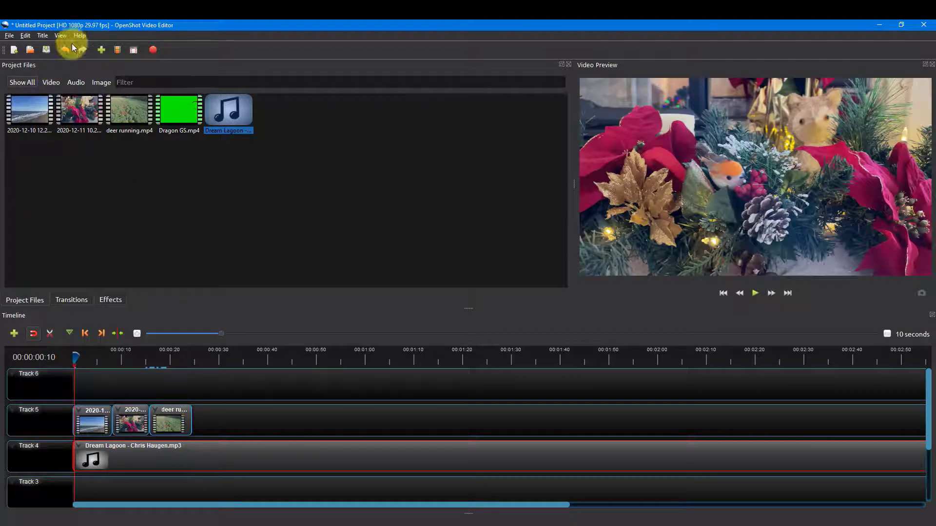
Step: Start a new title from the Camera border template and name its file Welcome
click(42, 35)
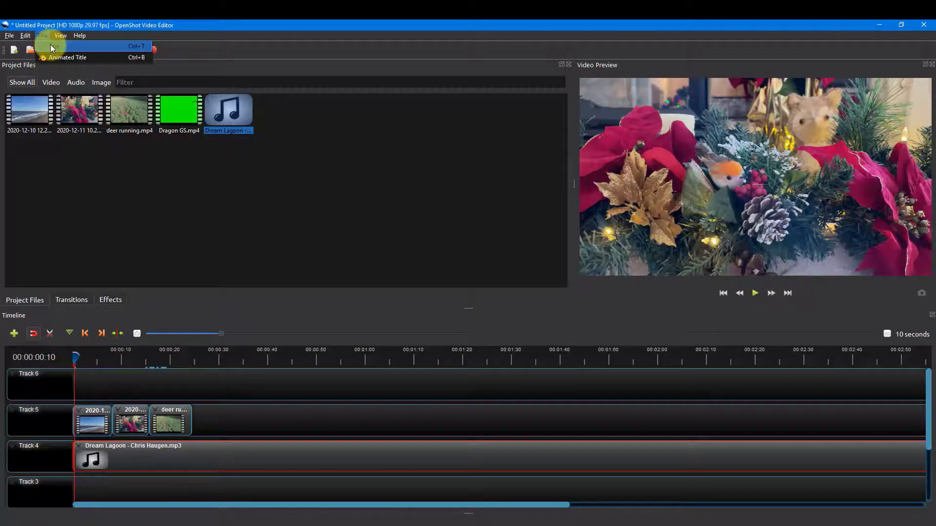
click(49, 46)
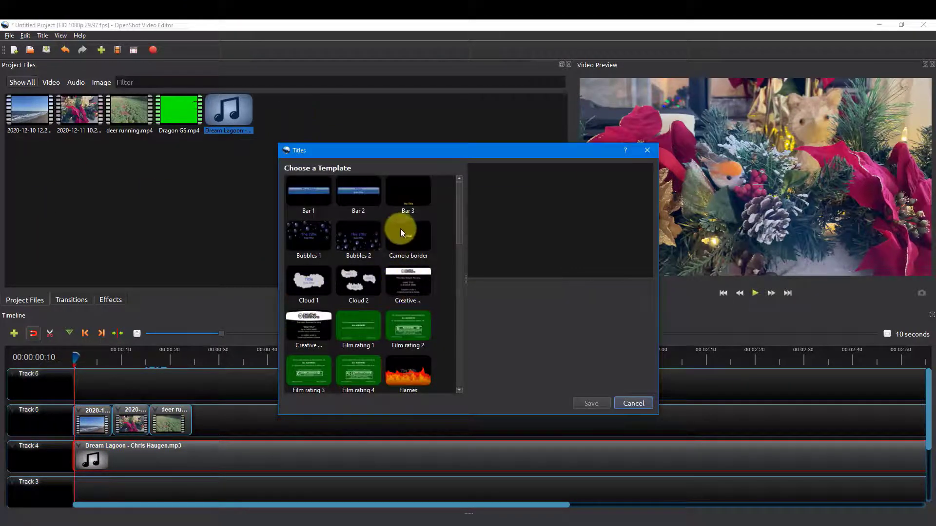
click(407, 237)
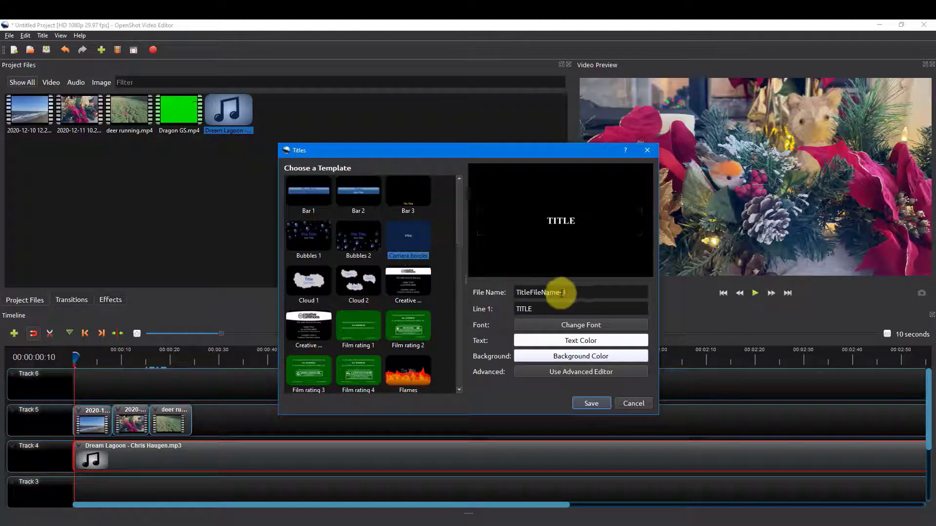
drag(569, 292, 476, 290)
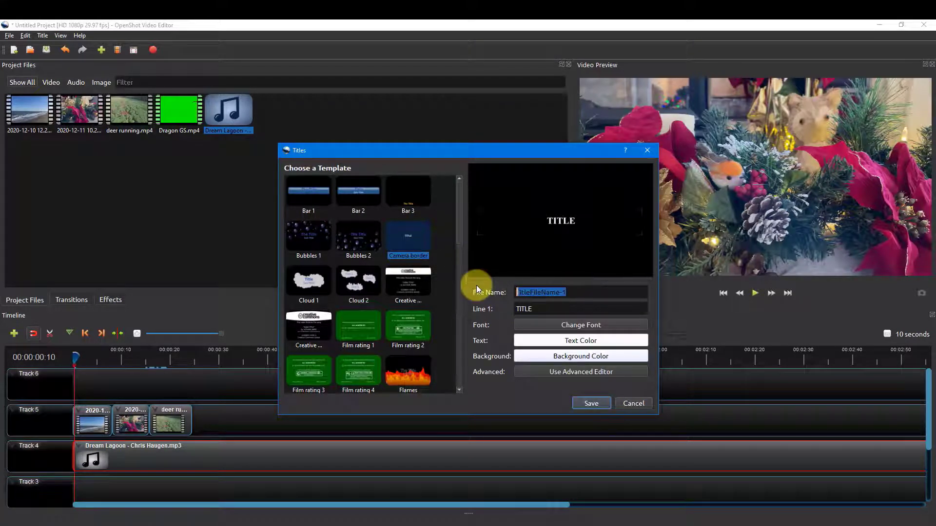
text(Welcome)
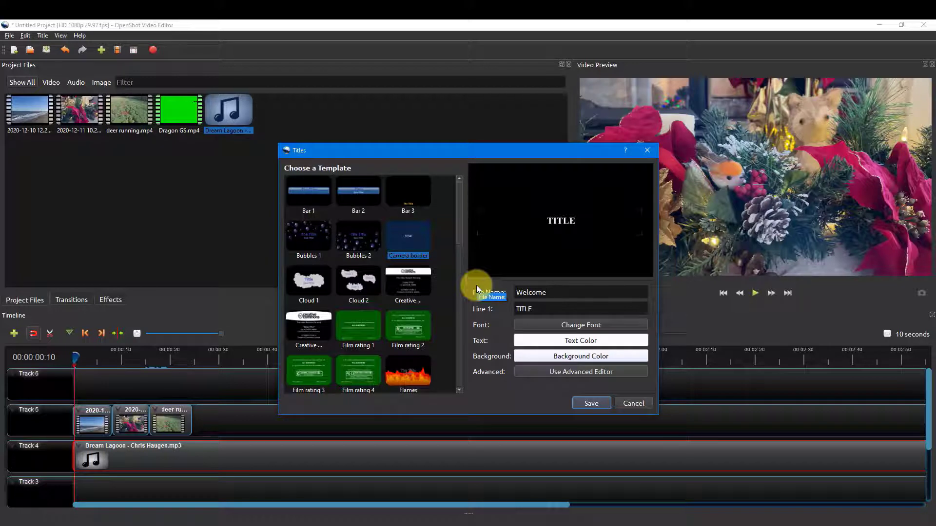
Step: Set the title text to Welcome and place the saved title at the start of Track 6 above the beach clip
click(552, 309)
drag(552, 309, 488, 307)
text(Welcome)
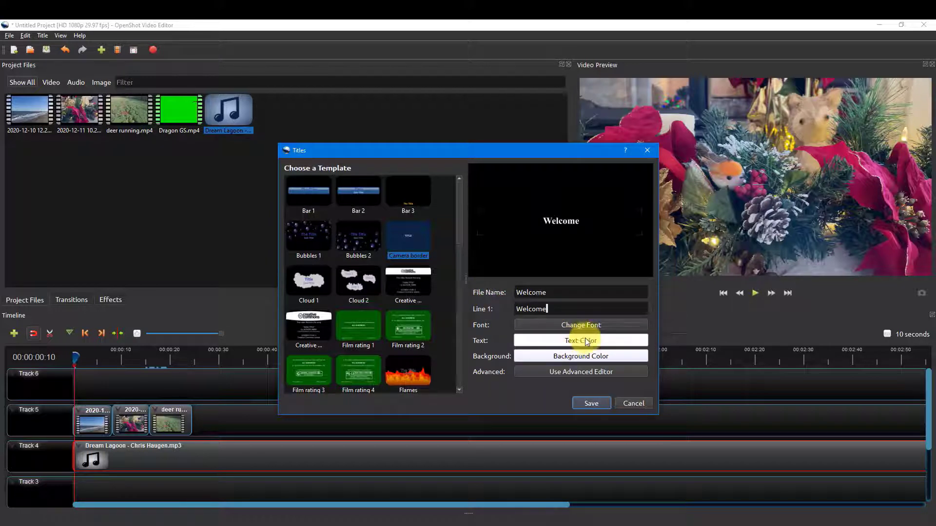
click(591, 402)
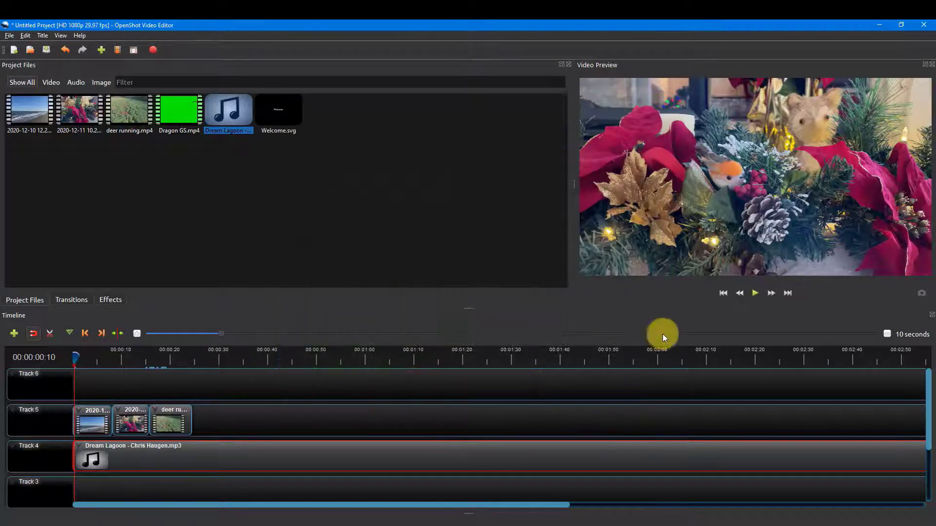
click(276, 114)
drag(286, 113, 76, 391)
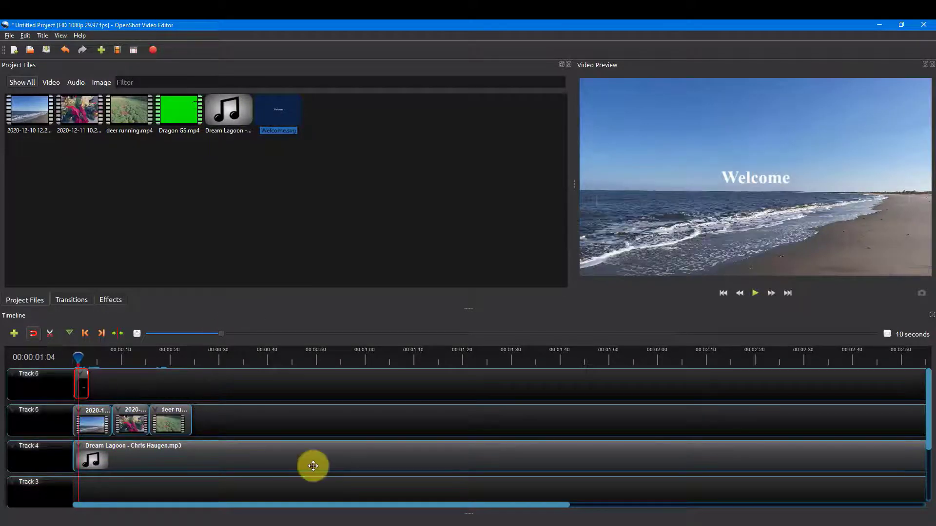
Step: Try the Bars effect on the beach clip with left size 0.09 and right size 0.06
click(90, 413)
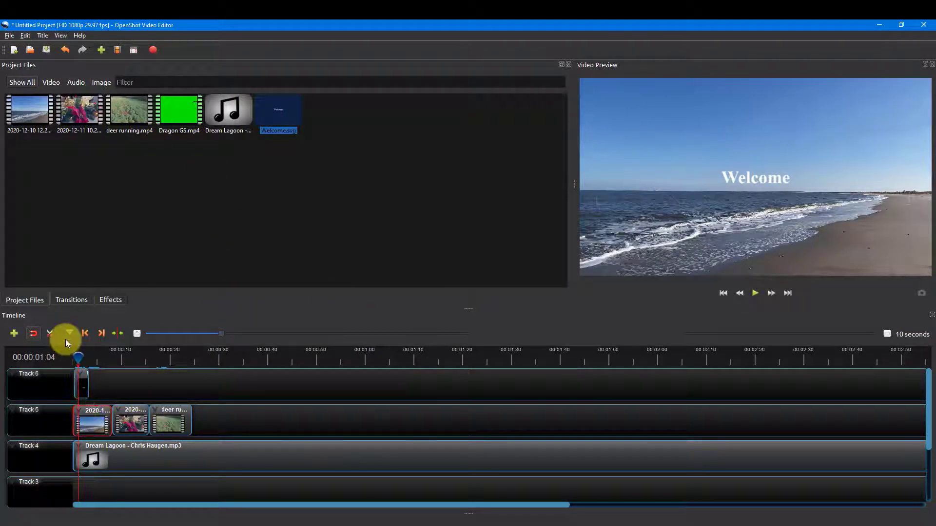
click(111, 300)
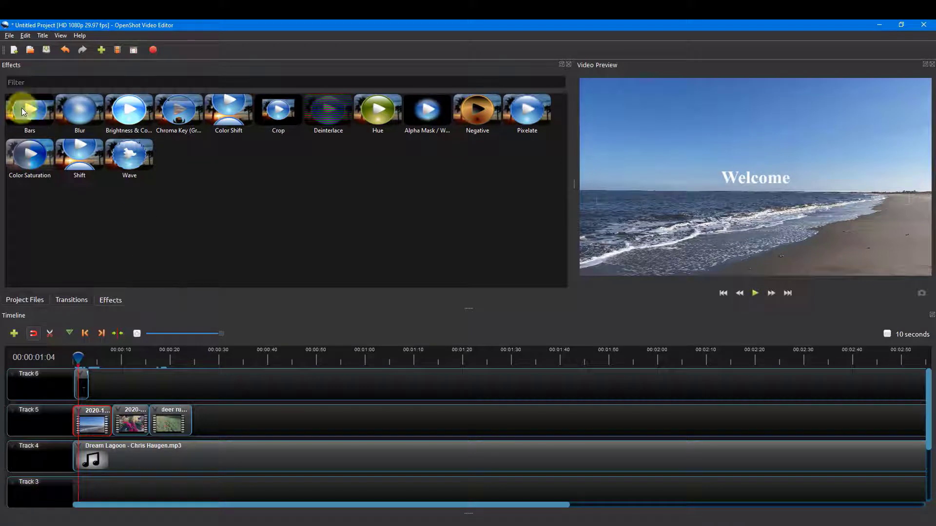
drag(21, 107, 93, 419)
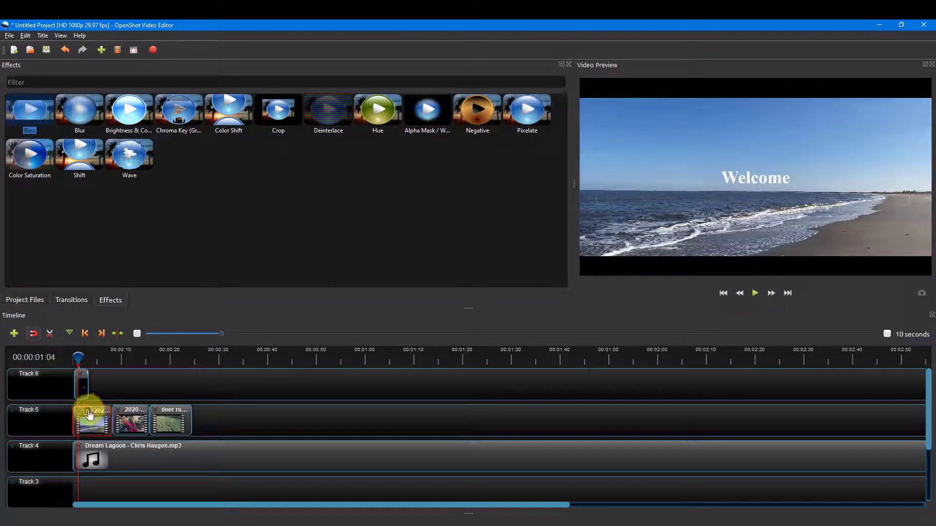
right_click(89, 410)
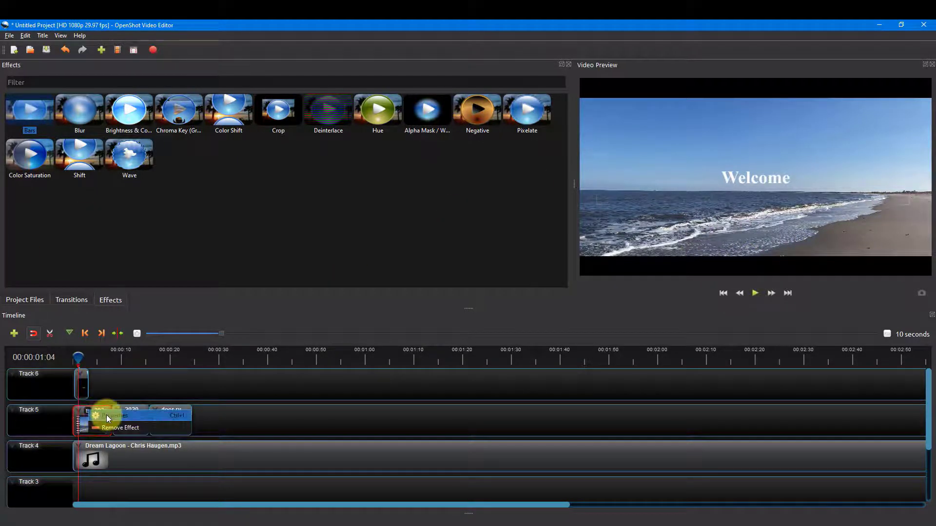
click(106, 415)
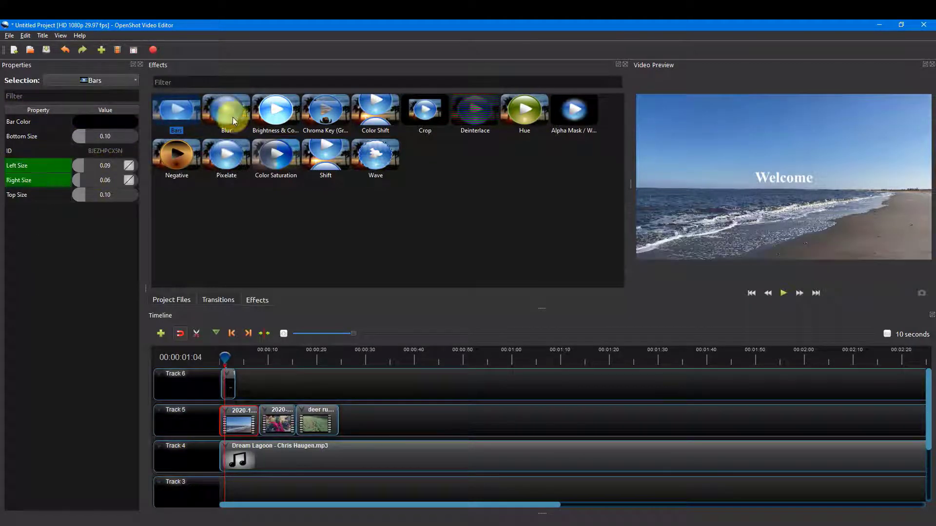
Step: Try the Blur effect on the beach clip and remove it
drag(229, 114, 237, 423)
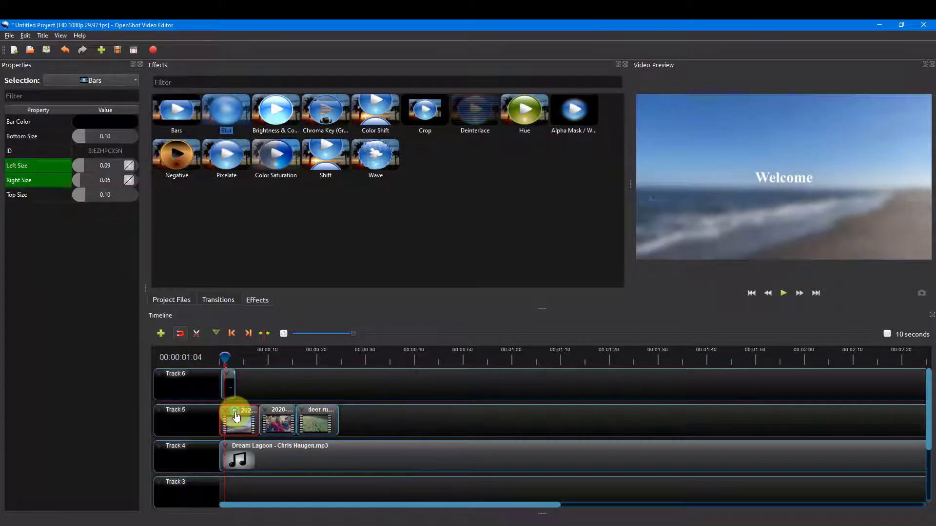
right_click(236, 416)
click(242, 428)
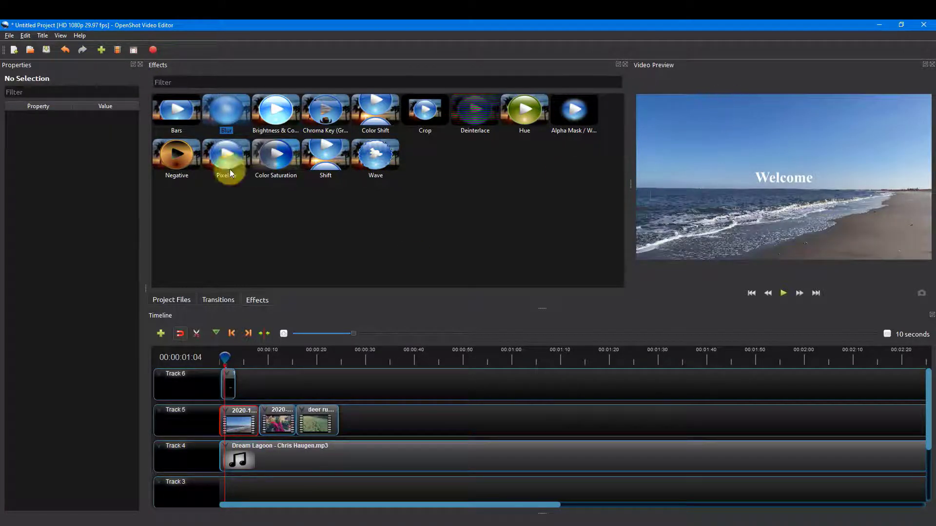
Step: Try the Brightness & Contrast effect on the beach clip with brightness -0.17 and contrast 0.00, and remove it
click(140, 65)
drag(129, 109, 90, 449)
right_click(89, 443)
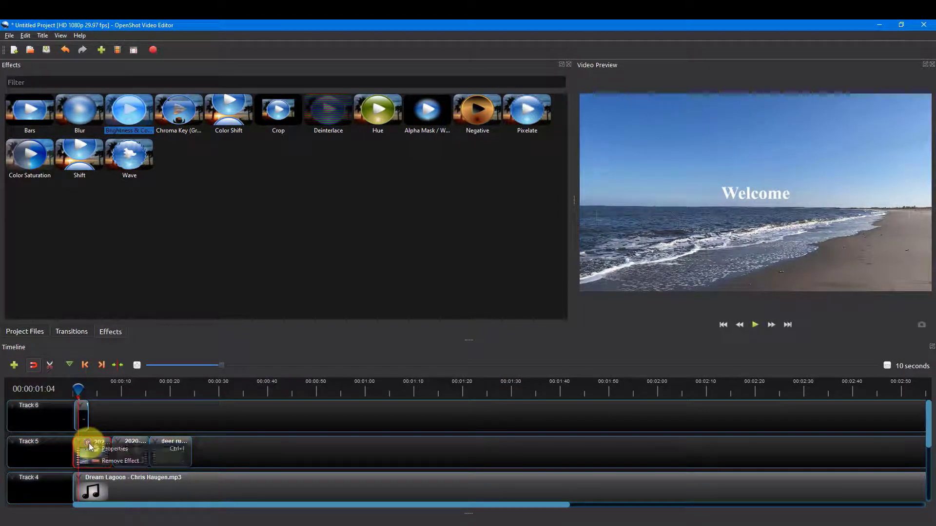
click(105, 449)
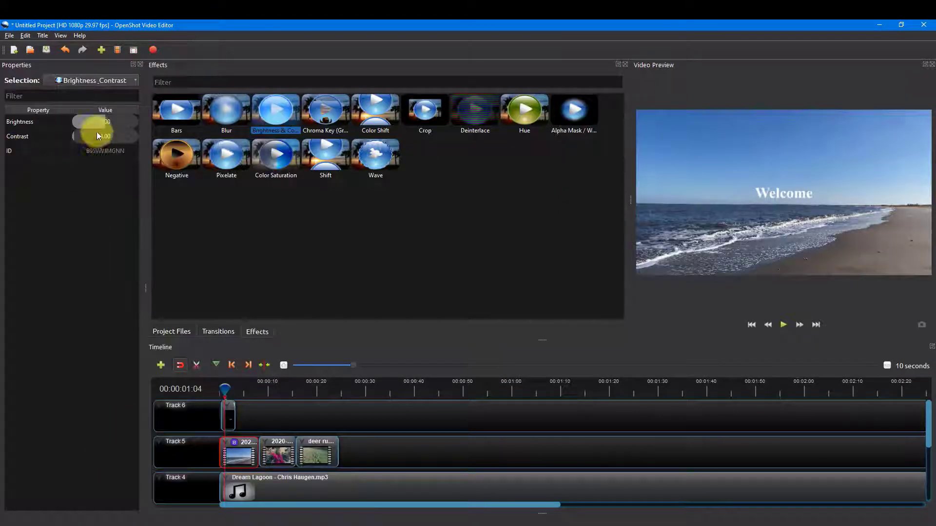
drag(107, 121, 87, 135)
click(78, 136)
right_click(234, 443)
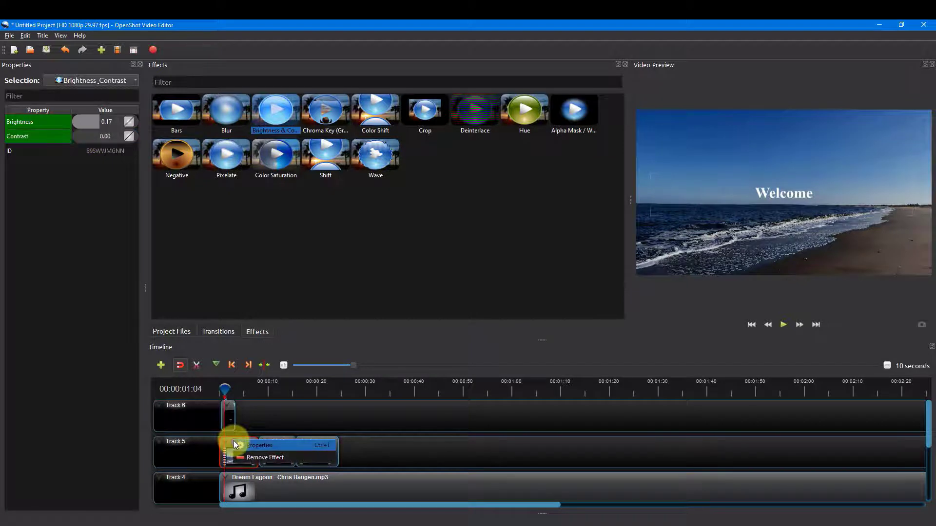
click(244, 449)
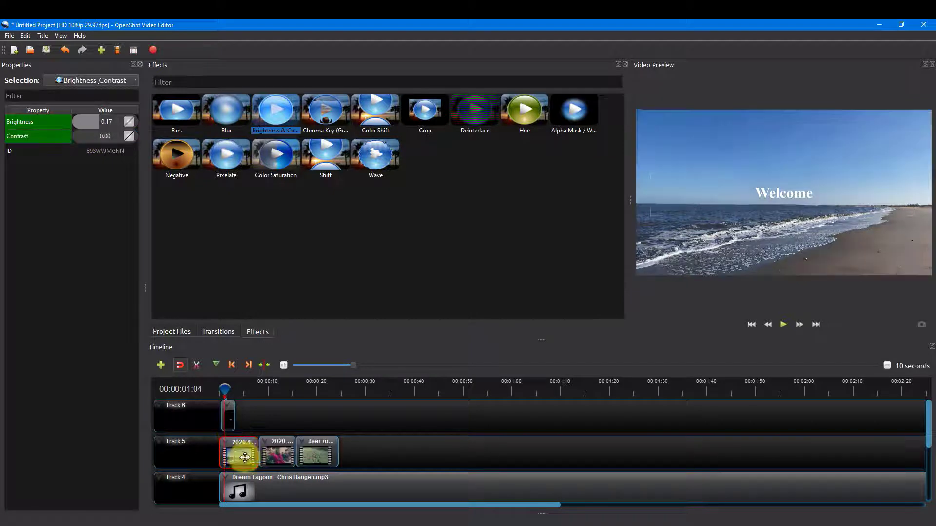
Step: Try the Wave effect on the beach clip and return to the project files
click(530, 113)
drag(375, 157, 224, 447)
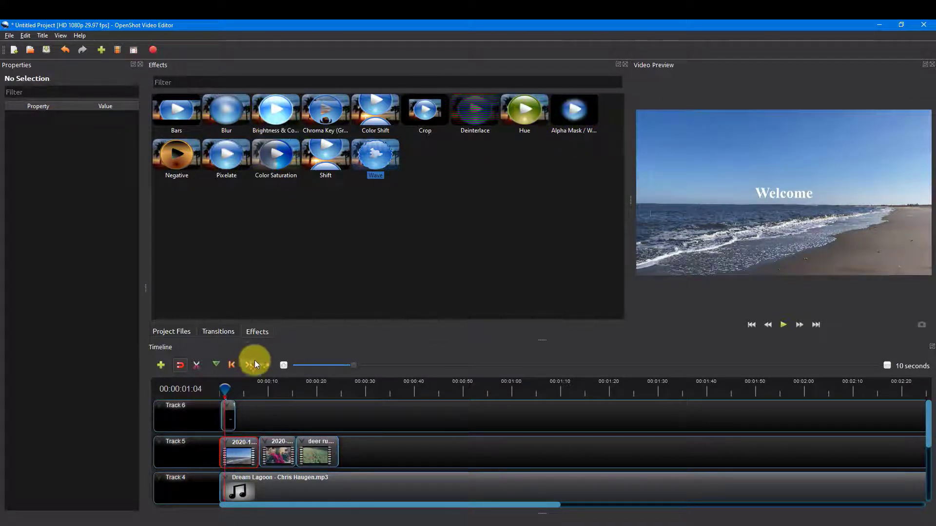
click(209, 332)
click(176, 332)
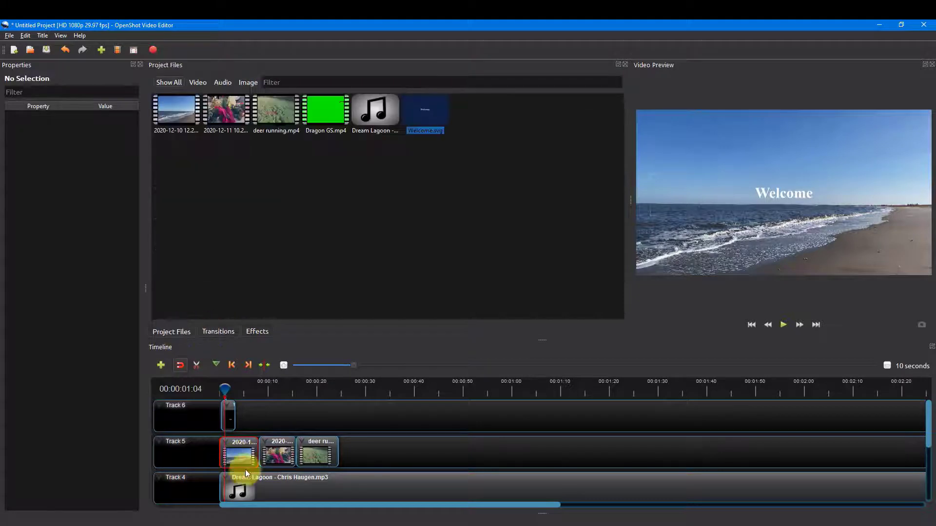
Step: Try the start-of-clip Zoom In (50% to 100%) animation on the beach clip and preview it from the beginning
right_click(243, 456)
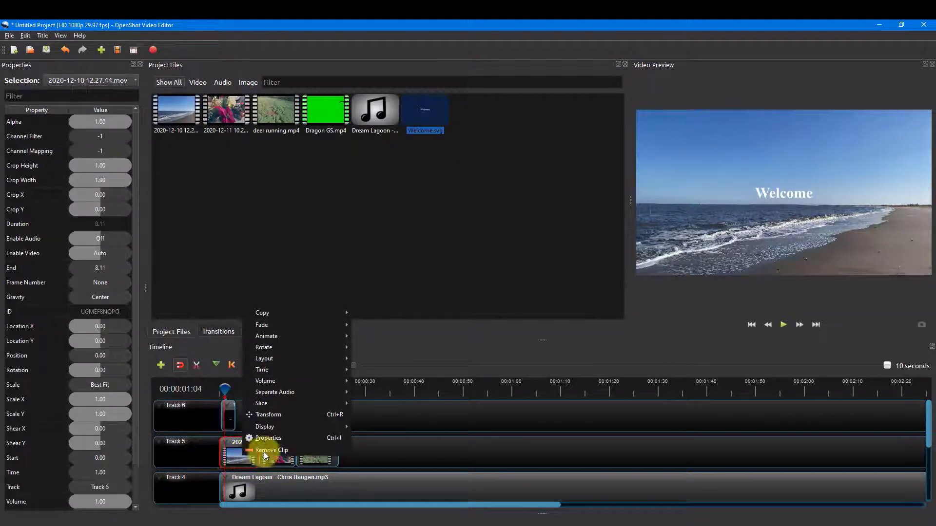
mouse_move(288, 344)
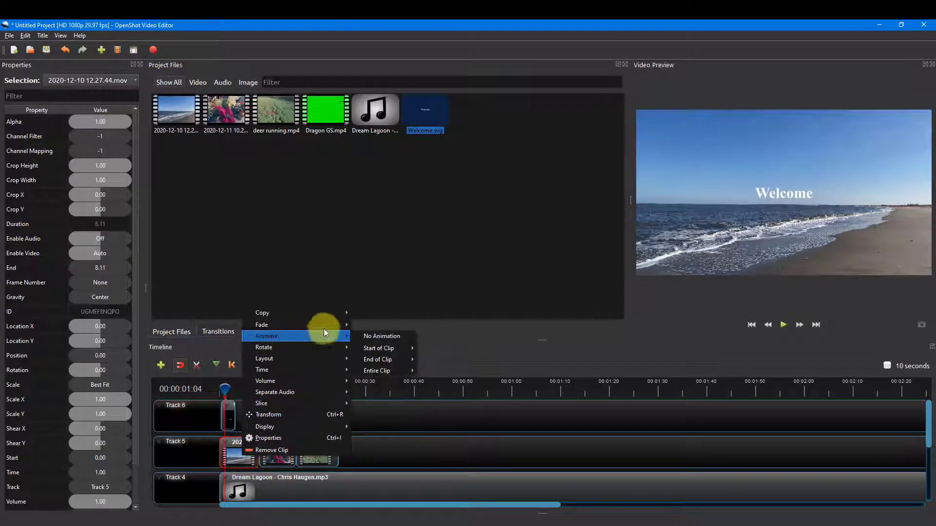
mouse_move(383, 336)
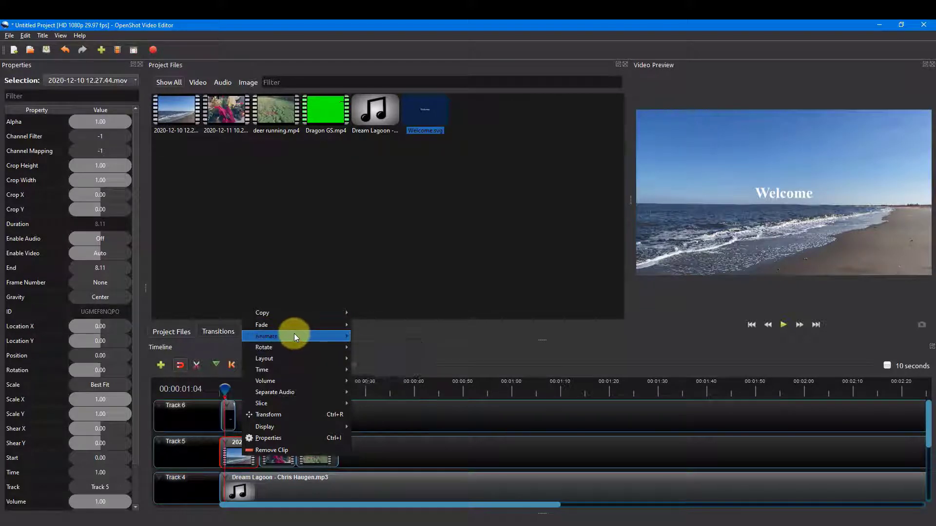
mouse_move(401, 350)
mouse_move(448, 351)
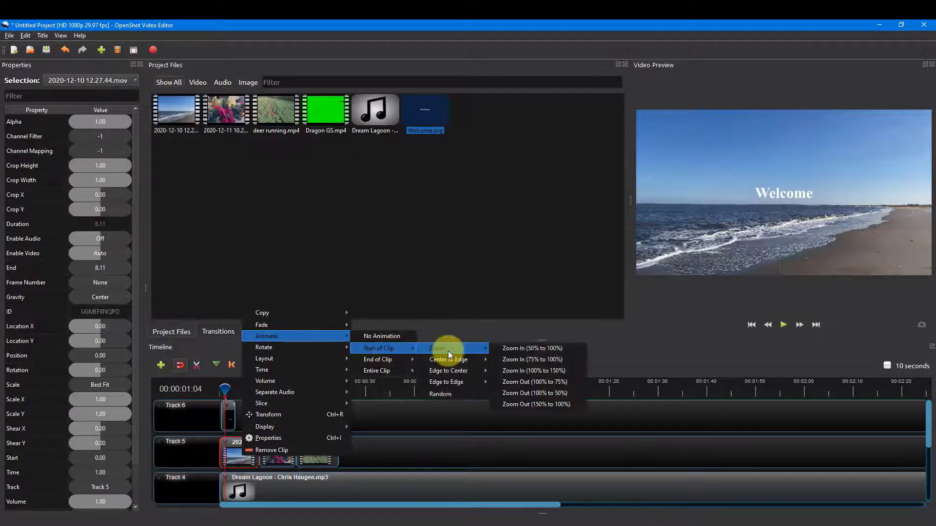
click(537, 351)
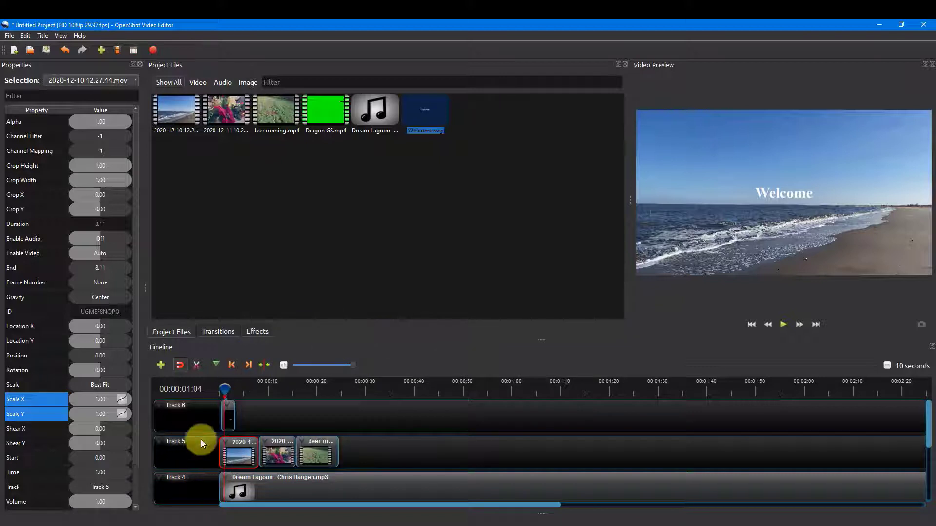
click(221, 388)
key(space)
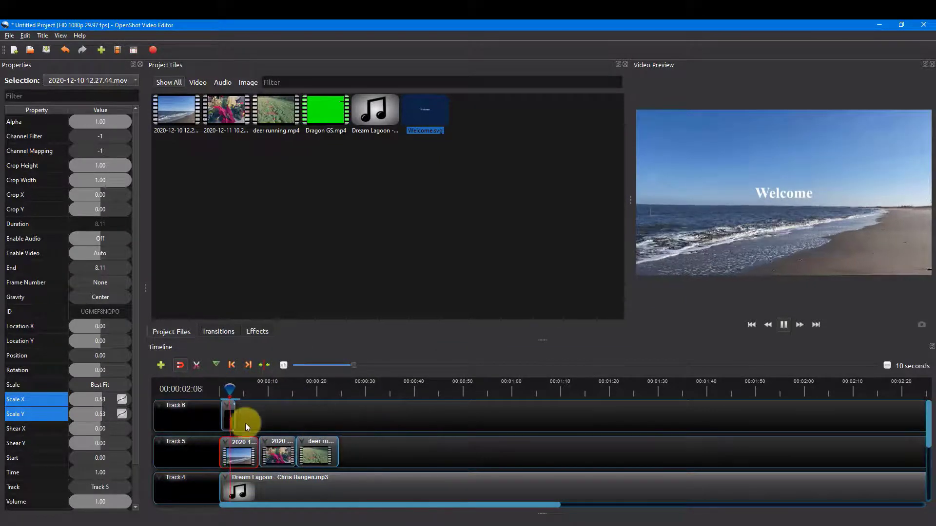
Step: Reset the beach clip to No Animation and stop the playback
right_click(237, 450)
mouse_move(275, 334)
click(359, 330)
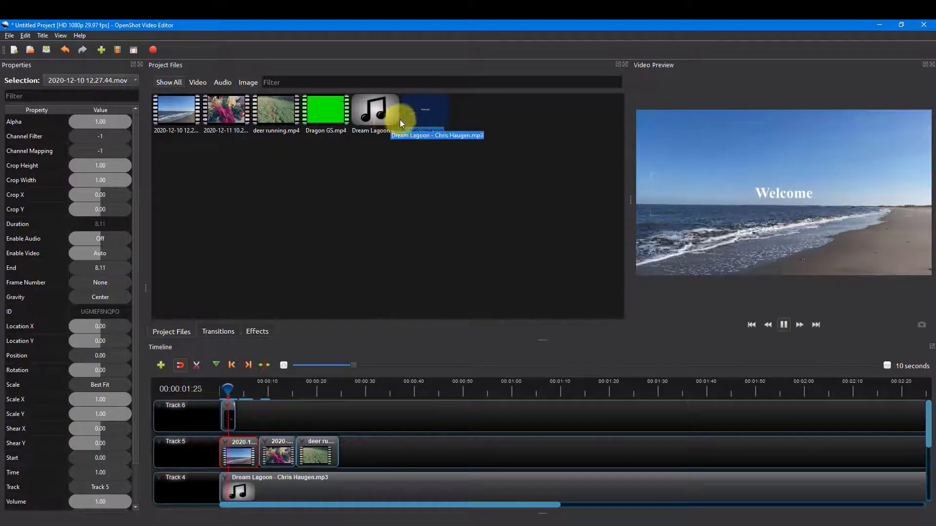
click(783, 324)
Step: Add the Dragon GS.mp4 clip to the timeline and place it at the start of a new track above Track 6
drag(325, 111, 249, 415)
right_click(188, 431)
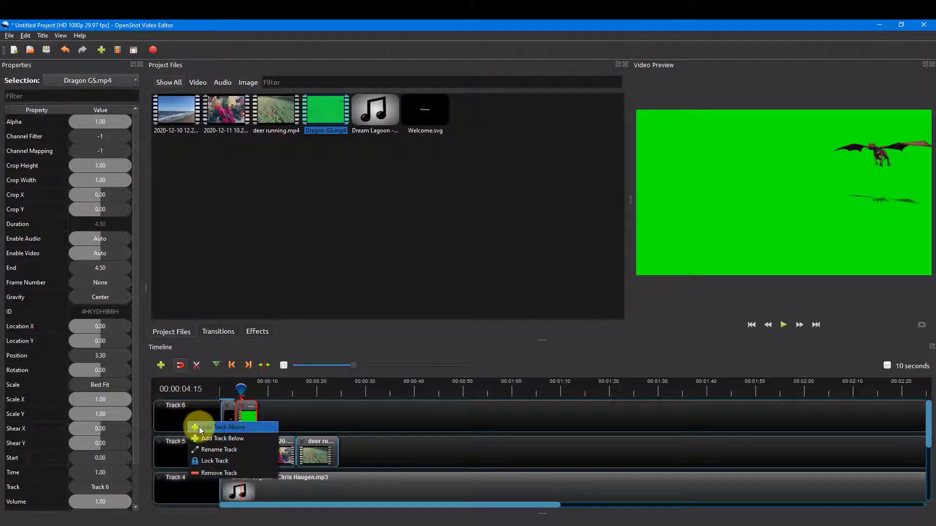
click(199, 426)
click(245, 453)
drag(245, 452, 240, 421)
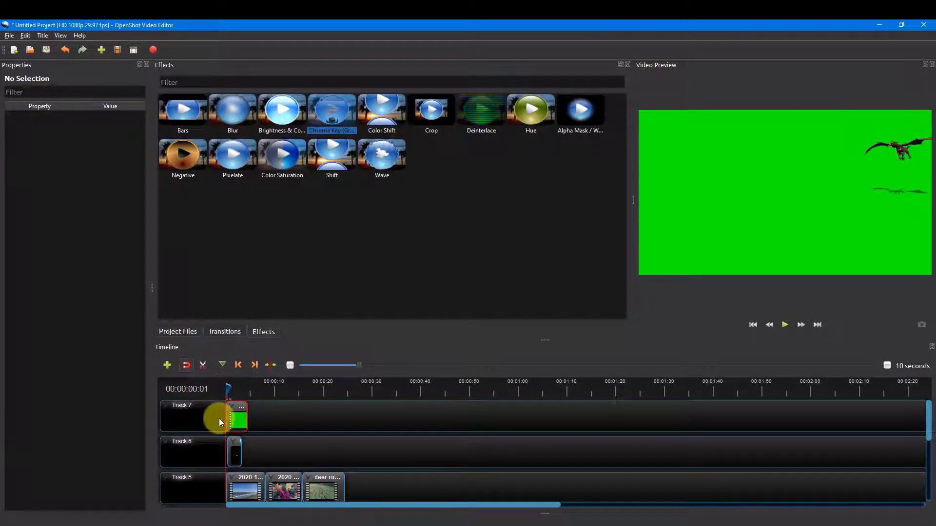
Step: Apply the Chroma Key (Greenscreen) effect to the dragon clip with the green background as key color and a fuzz of 325
drag(331, 120, 236, 412)
click(241, 411)
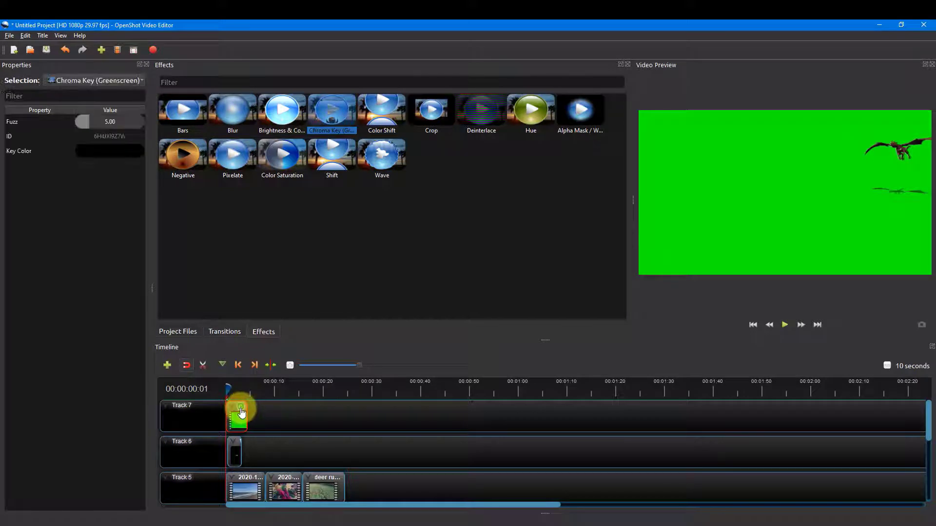
double_click(25, 153)
click(397, 272)
click(673, 223)
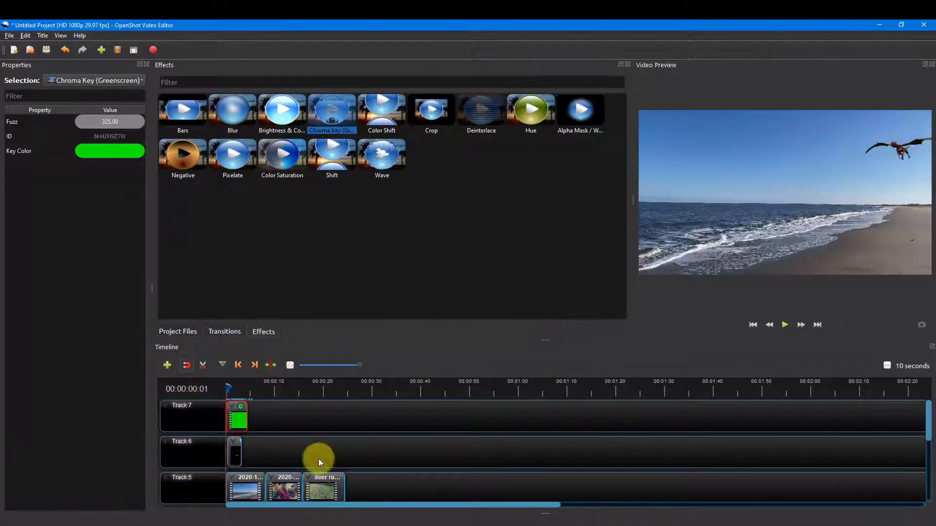
Step: Apply the Fade In and Out (Slow) volume option to the entire Dream Lagoon music clip on Track 4
scroll(369, 487, down, 3)
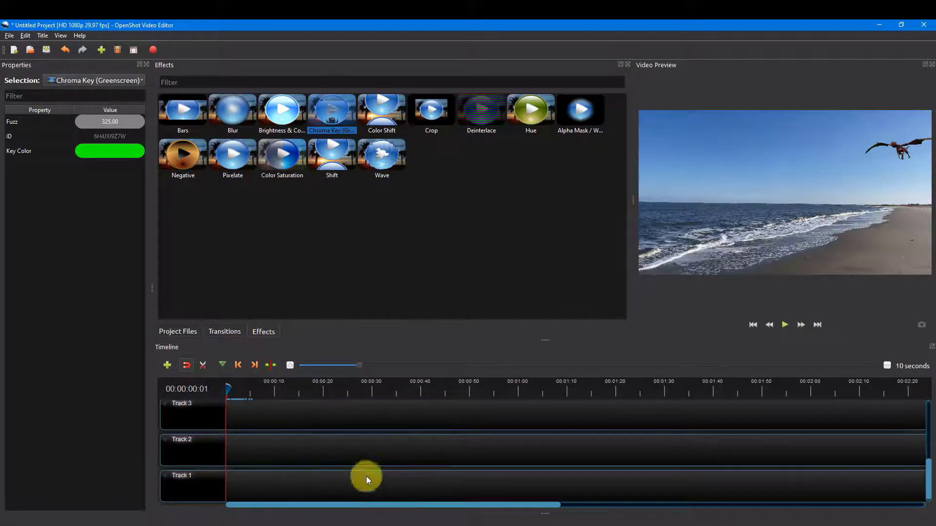
scroll(370, 490, up, 3)
click(325, 487)
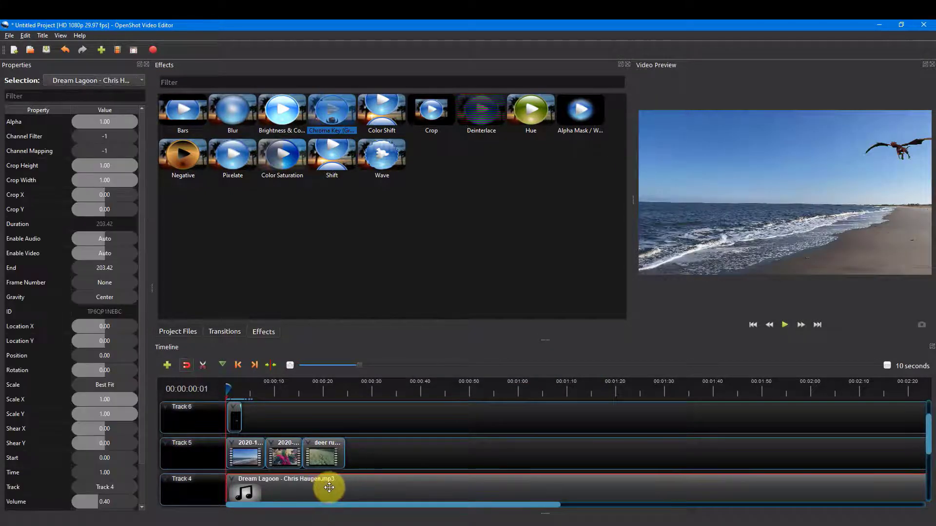
right_click(329, 488)
mouse_move(362, 411)
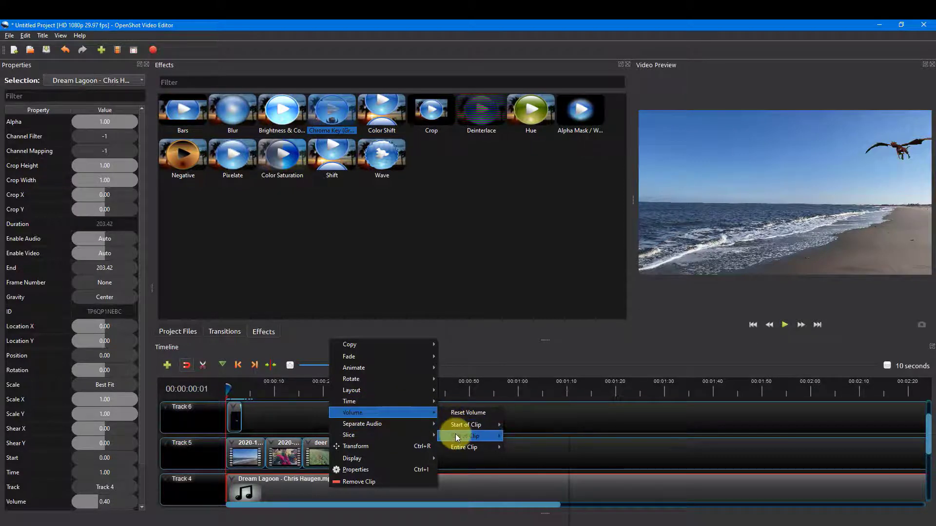
mouse_move(463, 447)
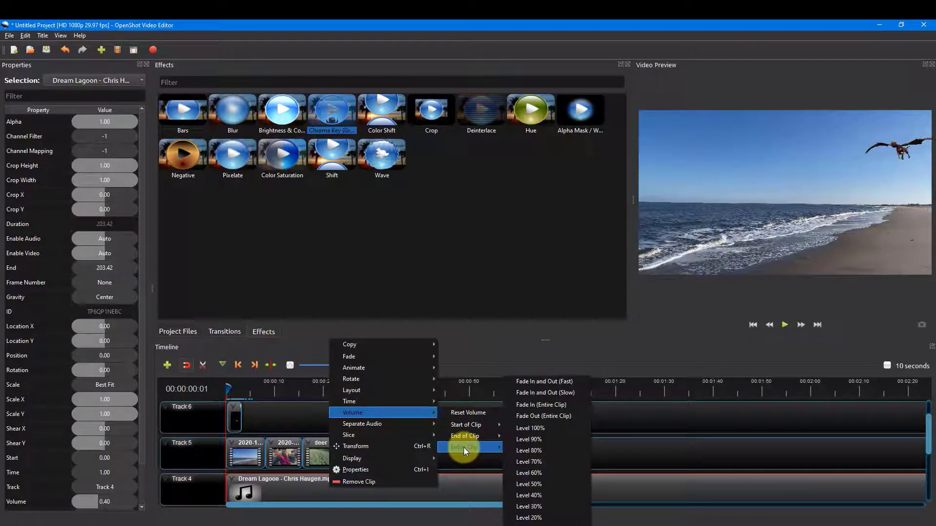
click(532, 394)
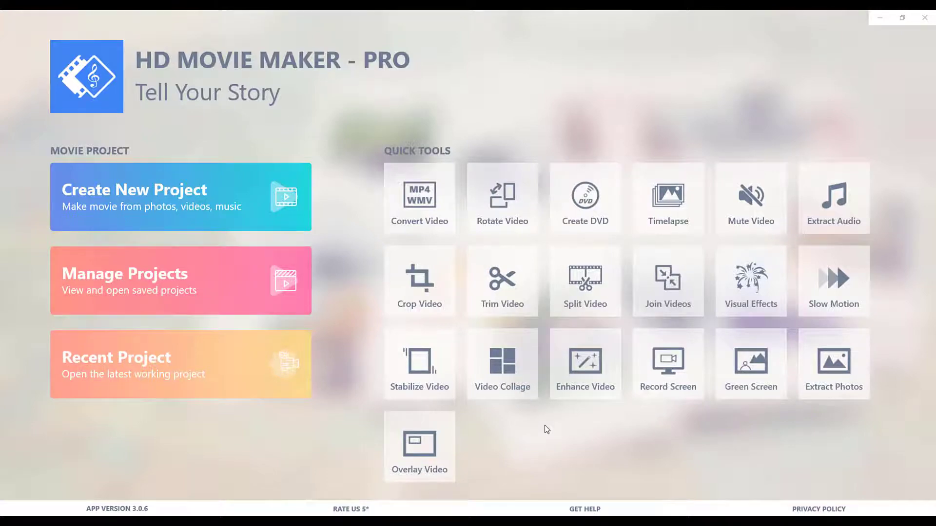
Step: Switch to HD Movie Maker - PRO, open a new project and add the beach, holiday wreath and green field videos
click(429, 463)
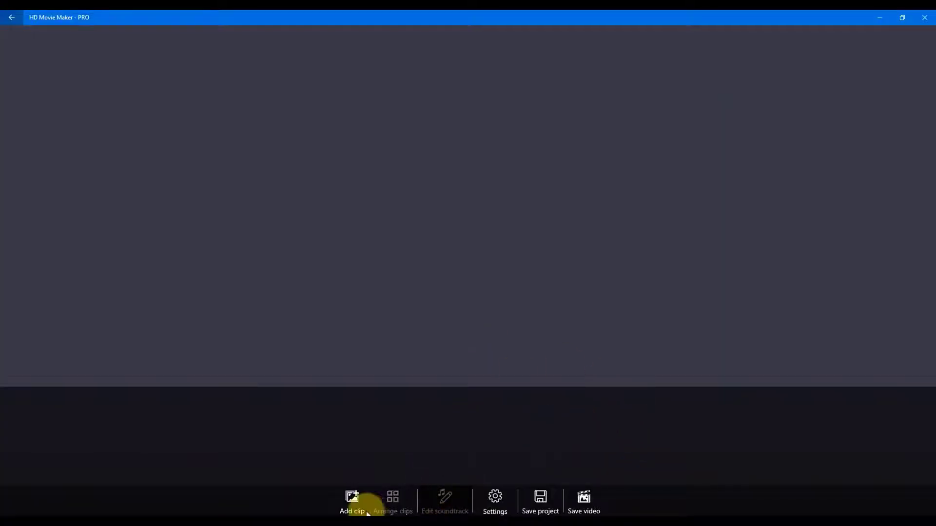
click(352, 498)
click(359, 428)
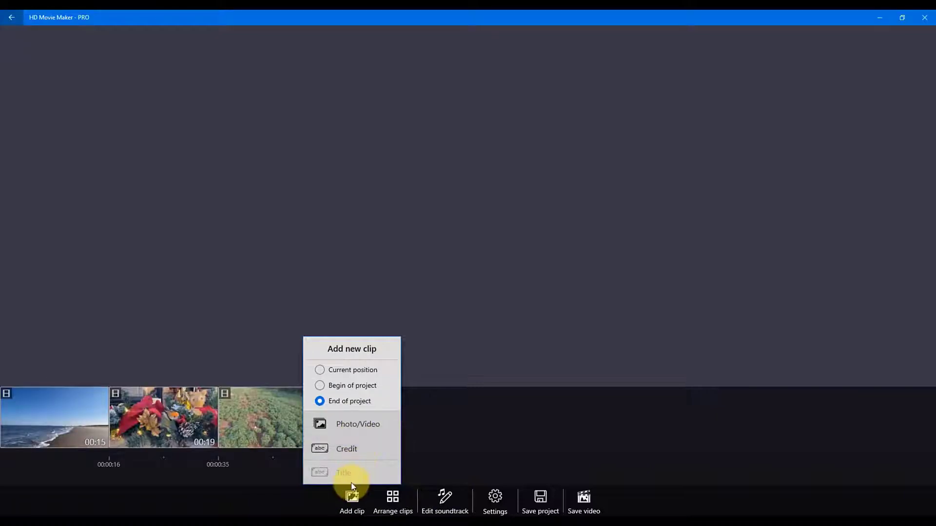
click(460, 439)
click(361, 446)
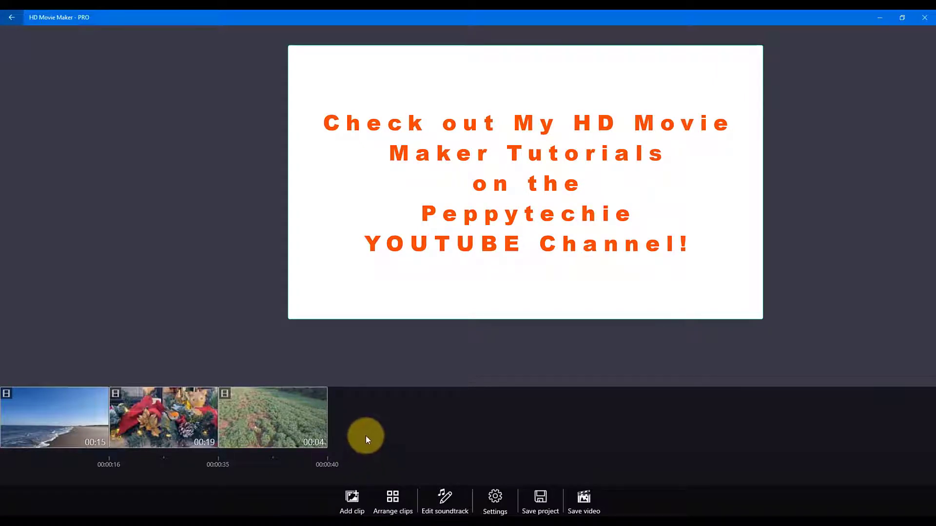
Step: Move the field clip ahead of the wreath clip in the clip arrangement, and restore the original order on the timeline
click(399, 495)
drag(147, 63, 88, 62)
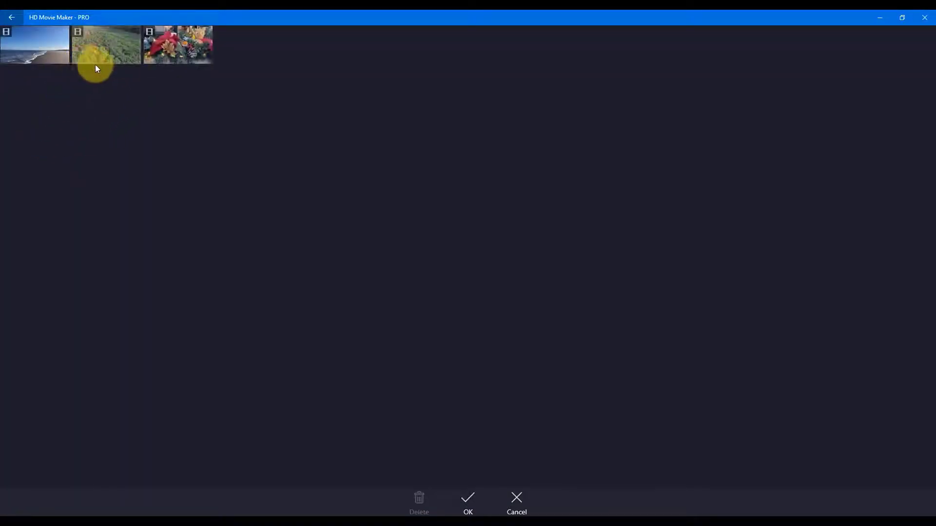
click(467, 498)
drag(286, 451, 158, 423)
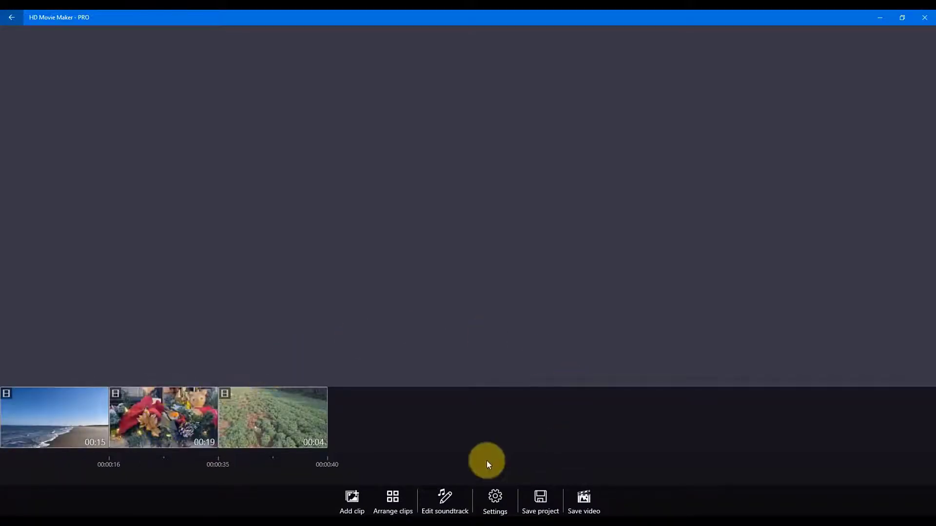
Step: Mute the beach clip and apply the first slanted perspective Transform effect to it
click(65, 412)
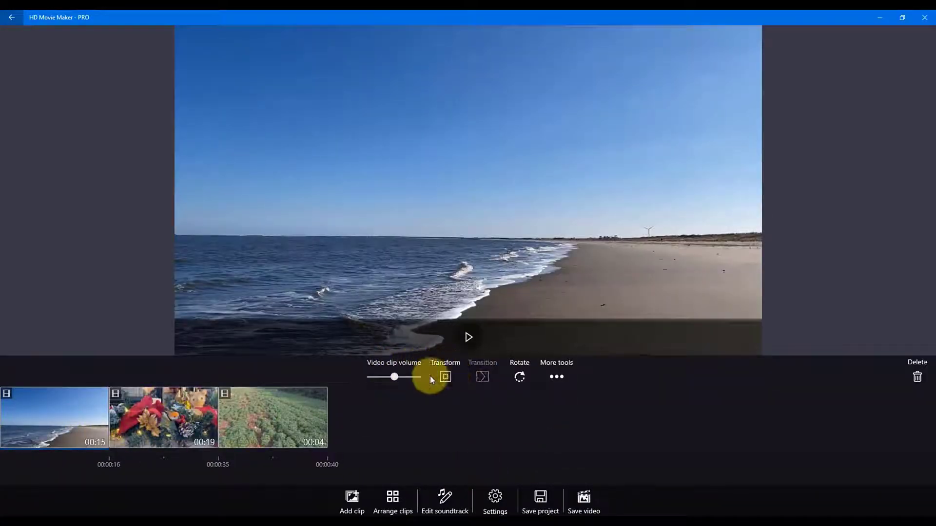
drag(394, 376, 338, 377)
click(443, 374)
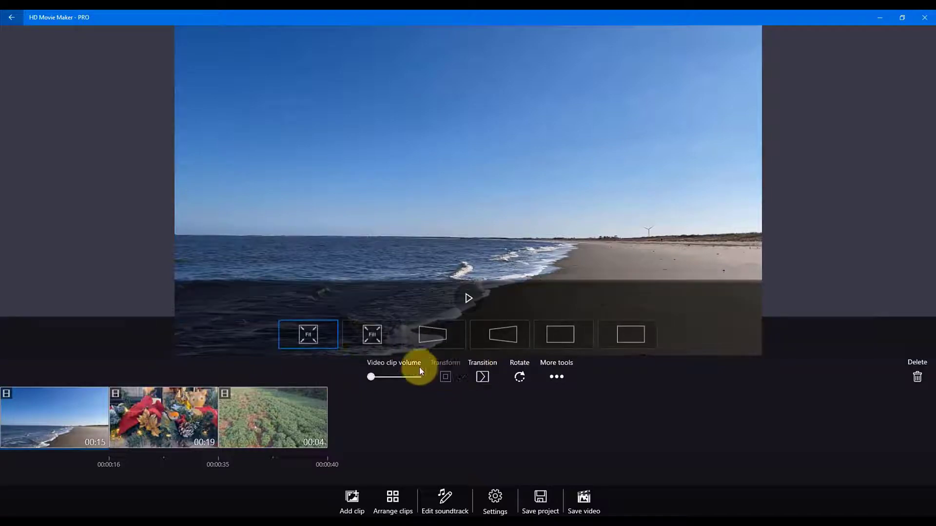
click(446, 328)
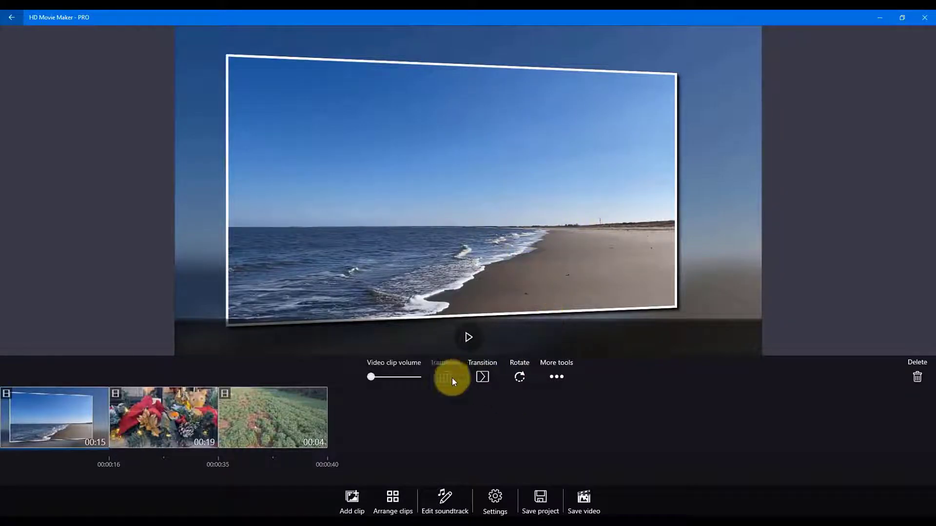
Step: Browse the transitions available for the beach clip and check the project's video aspect ratio settings
click(484, 378)
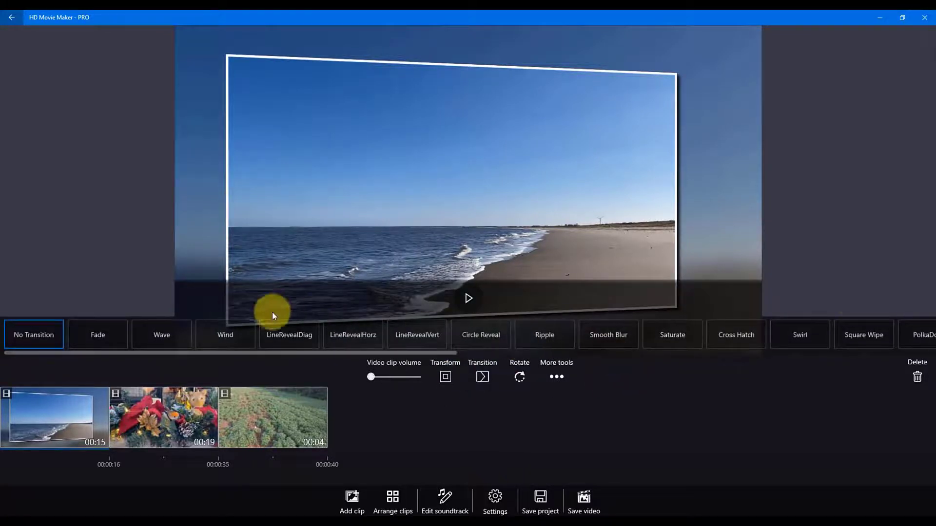
scroll(770, 341, down, 10)
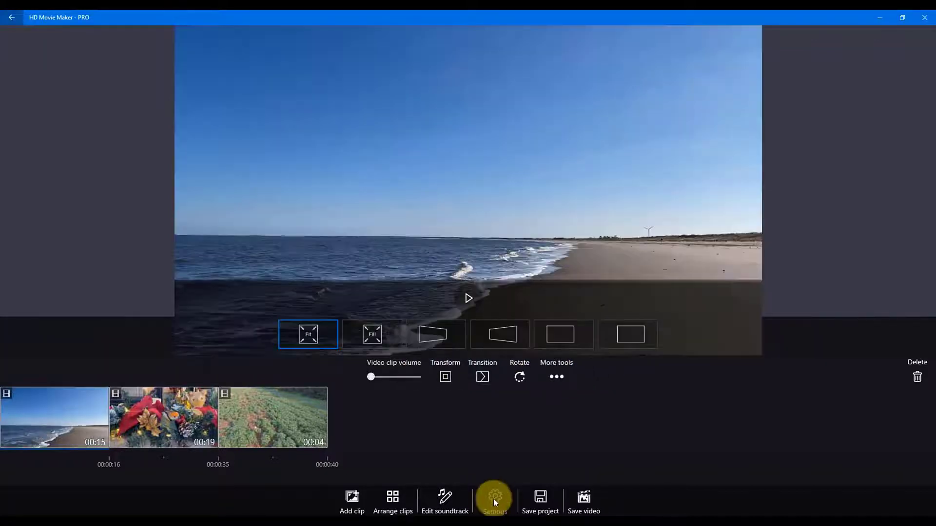
click(493, 498)
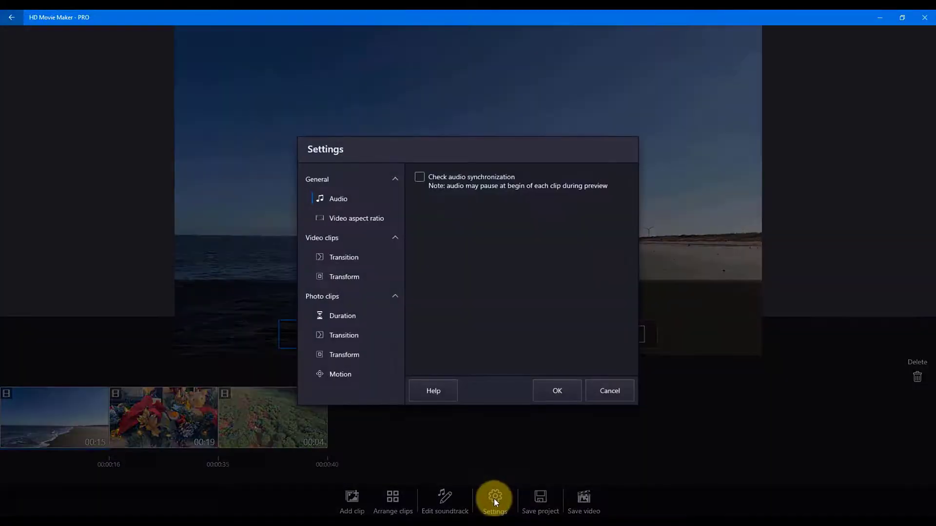
click(376, 215)
click(547, 382)
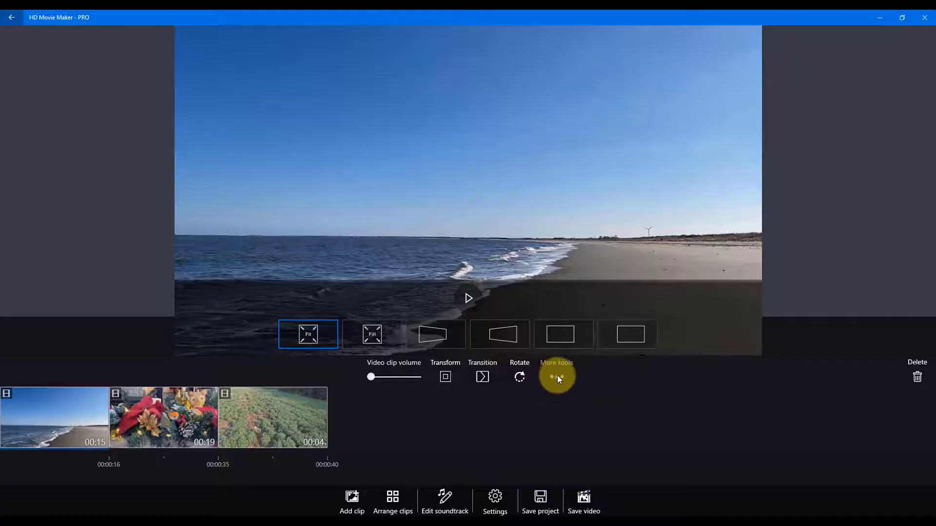
Step: Split the beach clip at 7.14 s and about 11.8 s, and remove its second and third pieces
click(556, 377)
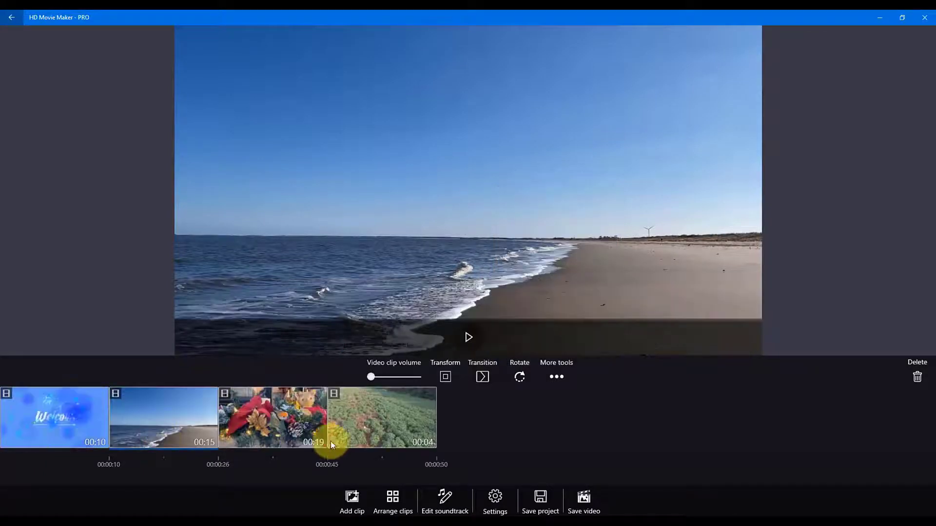
click(553, 376)
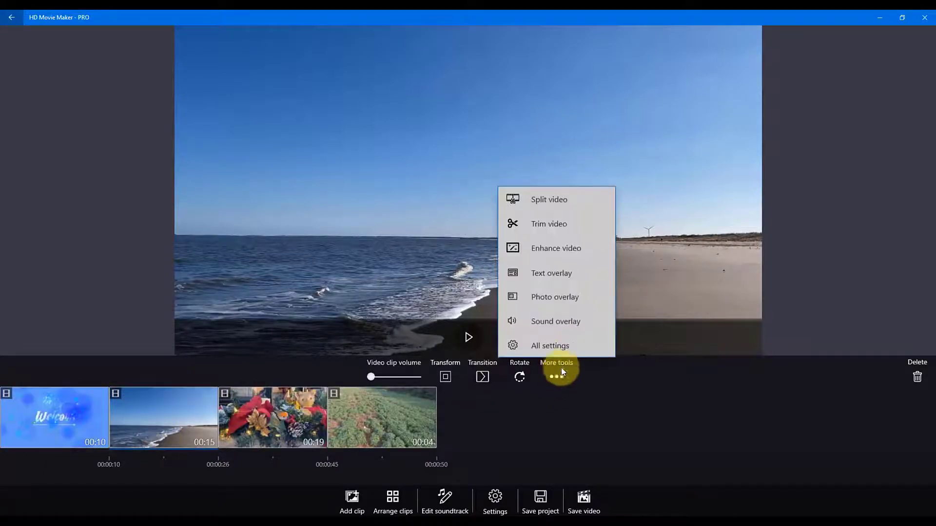
click(557, 201)
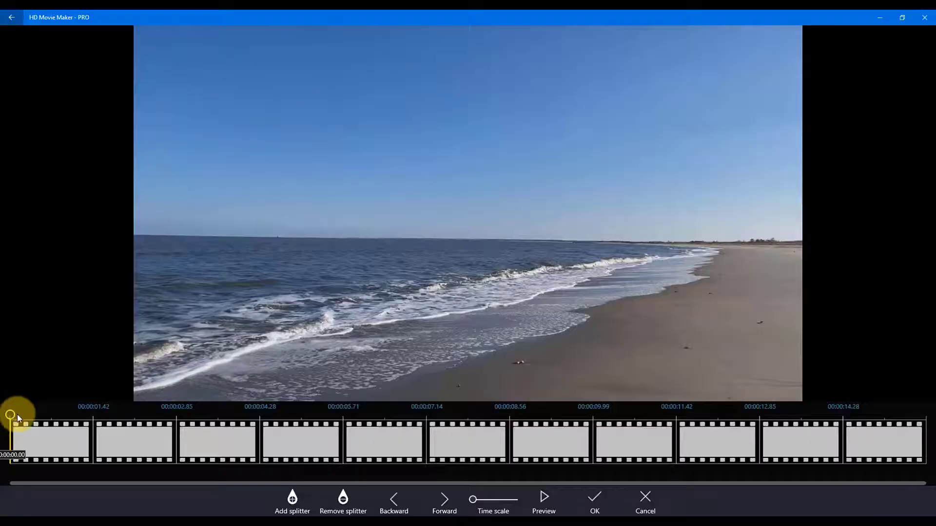
drag(452, 402, 429, 408)
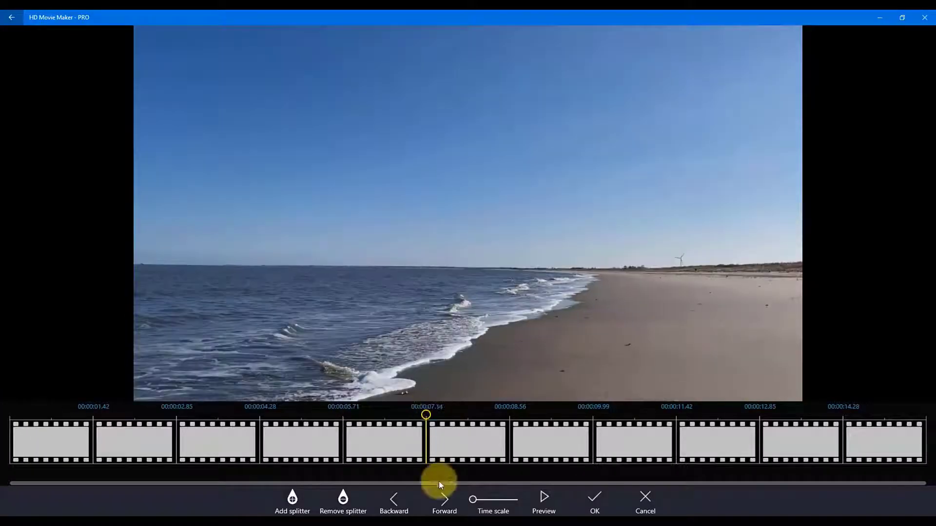
click(292, 499)
drag(425, 417, 694, 433)
click(293, 499)
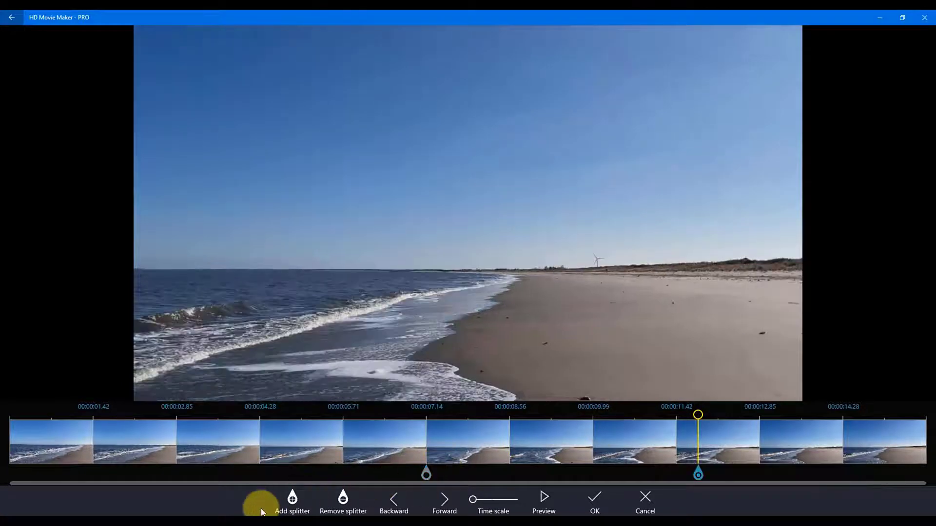
click(605, 497)
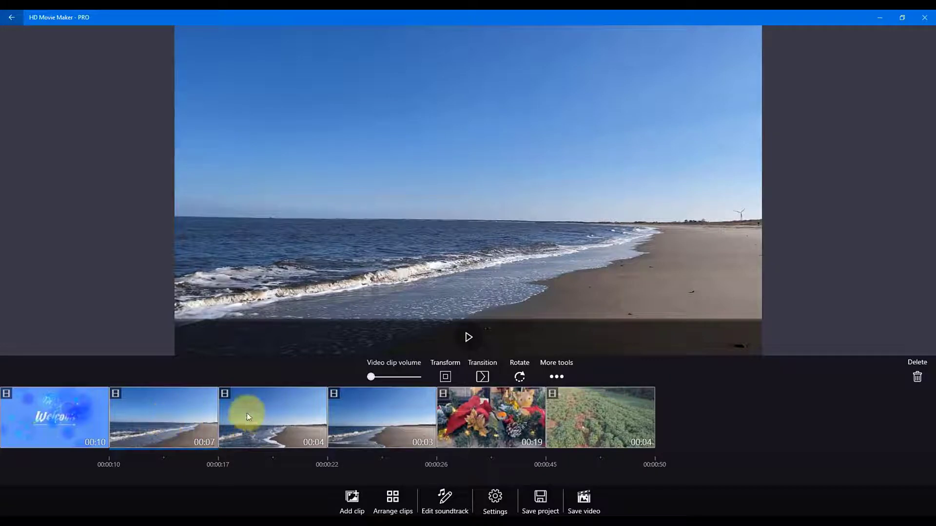
click(288, 427)
drag(296, 431, 131, 426)
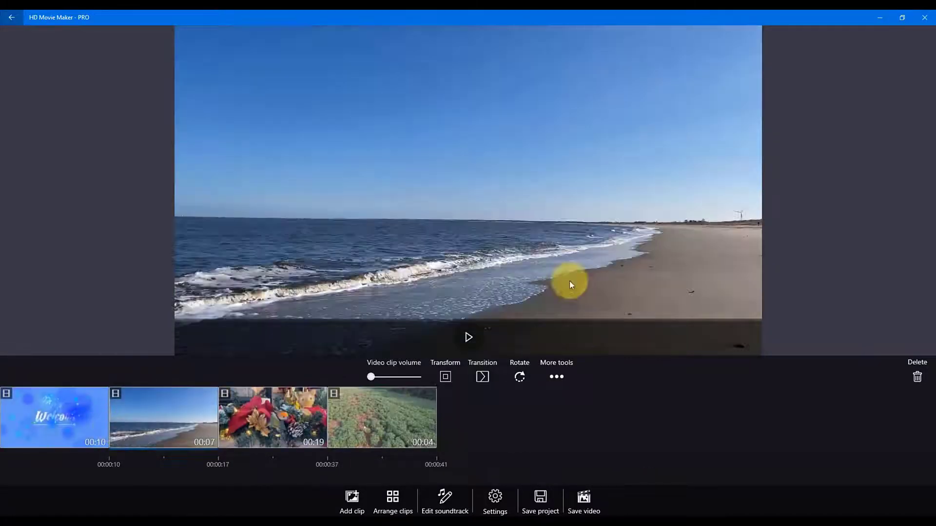
Step: Mark the beach clip for trimming from 5.83 s to its end, and add a second, shortened trim section starting at about 1.2 s
click(556, 376)
click(546, 225)
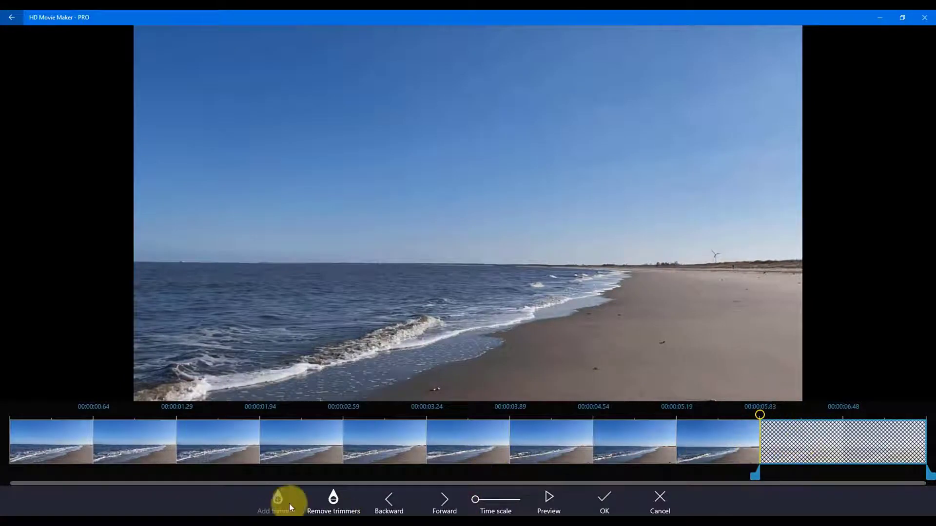
click(165, 447)
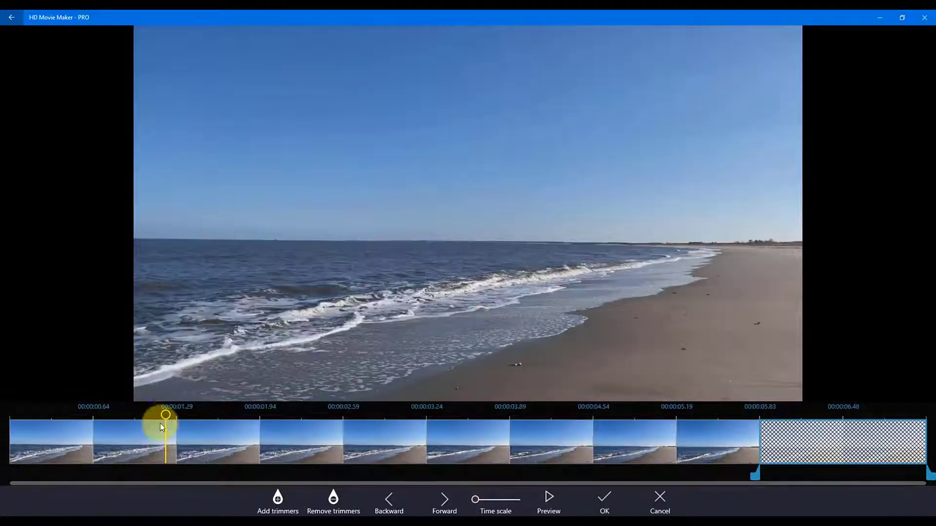
click(278, 497)
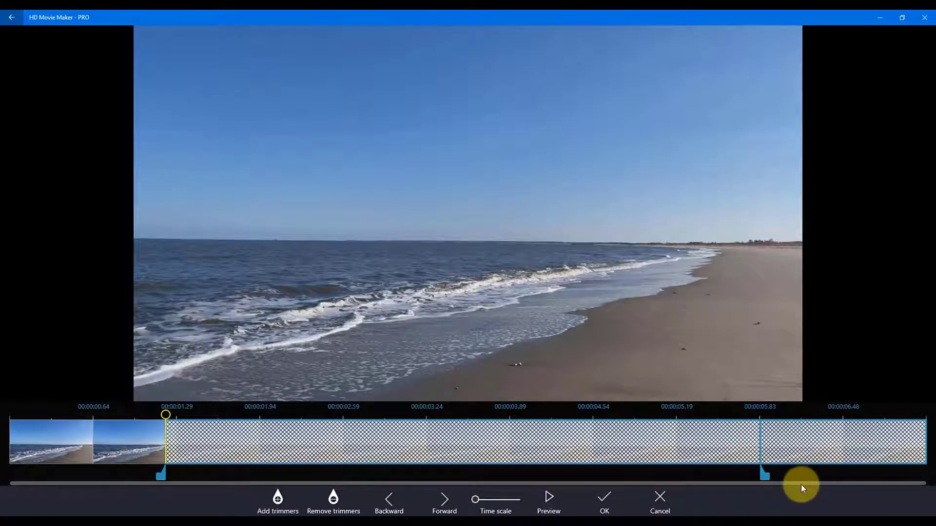
drag(765, 474, 228, 477)
drag(189, 449, 6, 444)
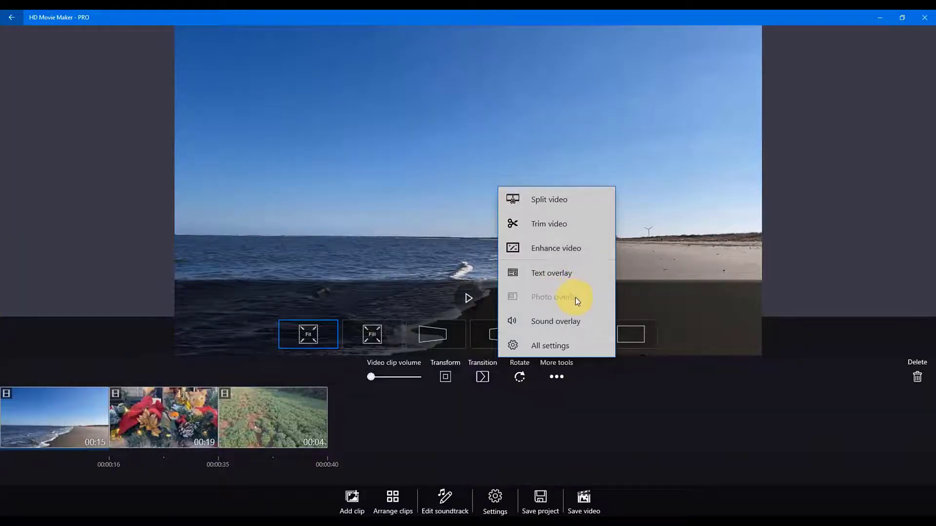
Step: Open all settings of the beach clip, try the x0.125 slow motion and set the speed back to x1.0
click(563, 350)
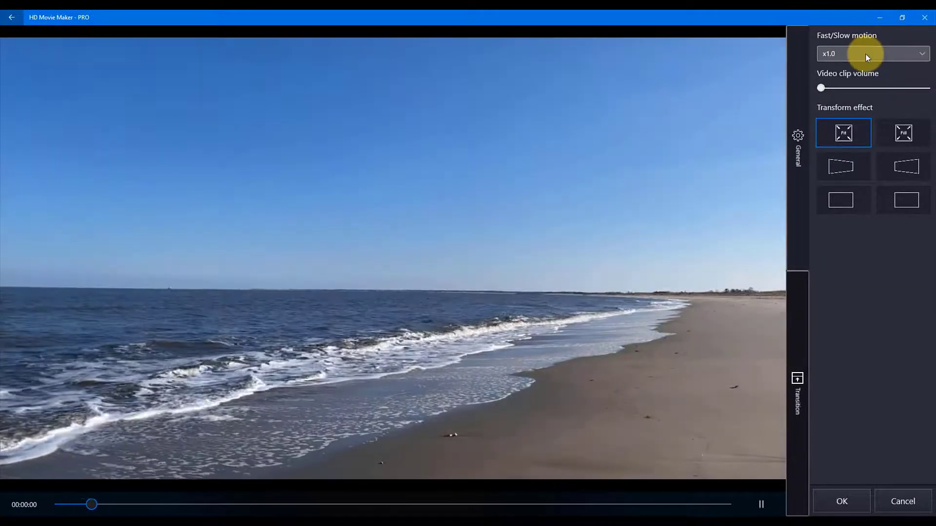
click(865, 53)
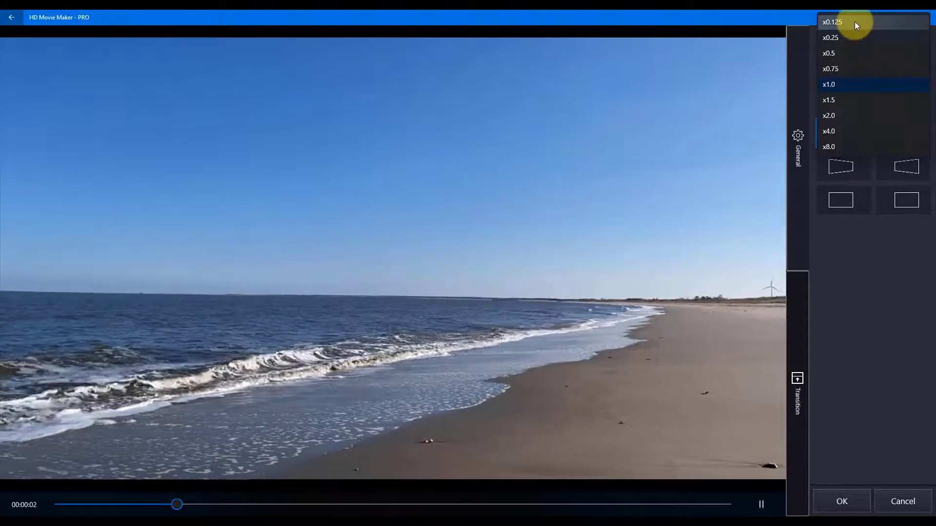
click(854, 22)
click(863, 53)
click(846, 184)
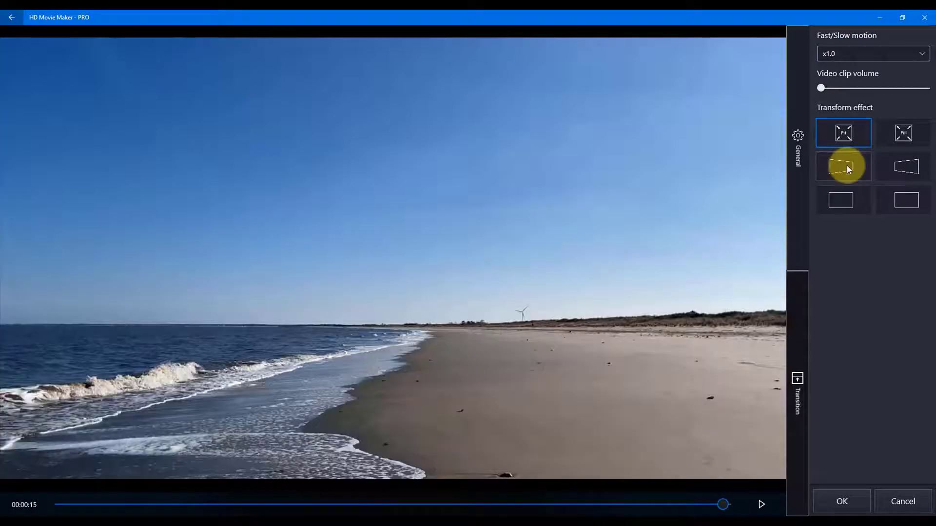
Step: Apply the first perspective transform effect to the beach clip with Rotate Y 18 and Offset Z 2
click(848, 164)
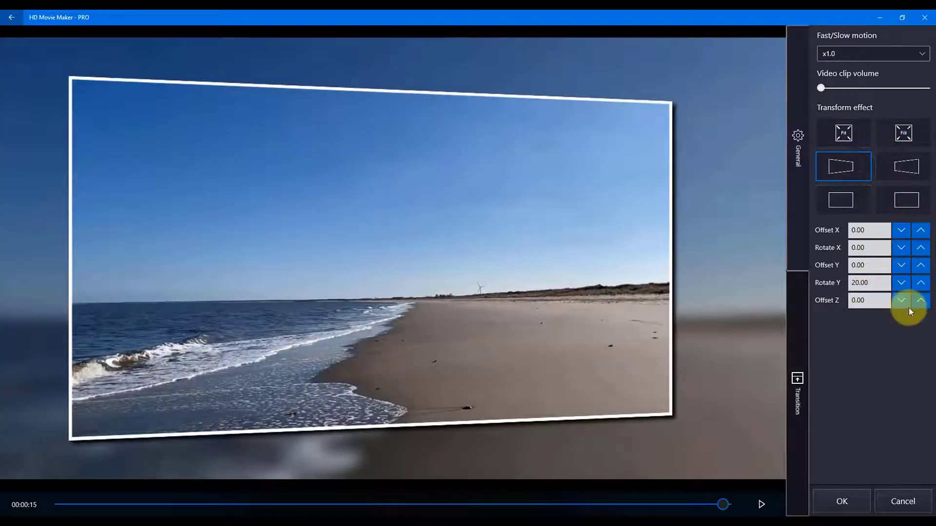
click(920, 300)
click(920, 301)
click(925, 305)
click(925, 305)
click(925, 306)
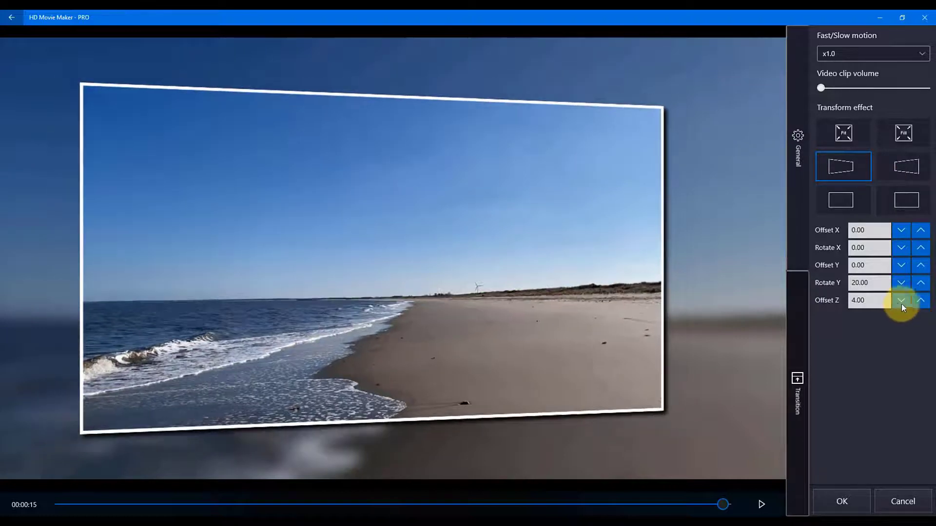
click(898, 303)
click(897, 303)
click(897, 303)
click(902, 285)
click(902, 285)
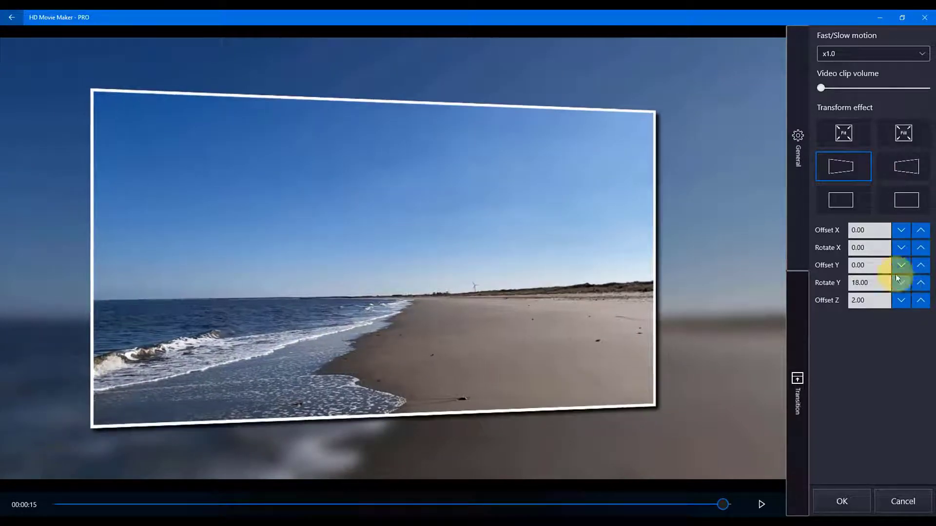
Step: Apply the Fade transition to the beach clip
click(797, 381)
click(898, 39)
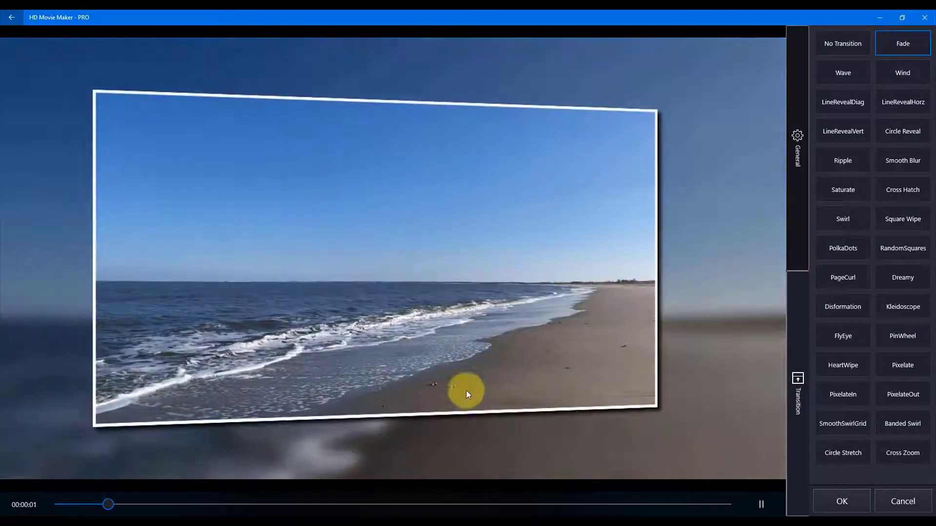
Step: Try the LineRevealHorz transition on the beach clip, and set Fade as the default transition for all existing videos
click(895, 105)
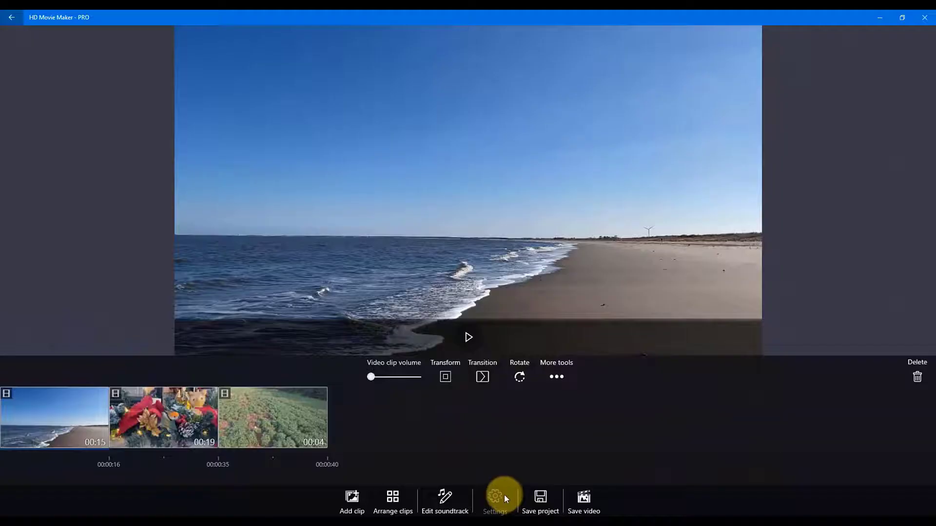
click(503, 495)
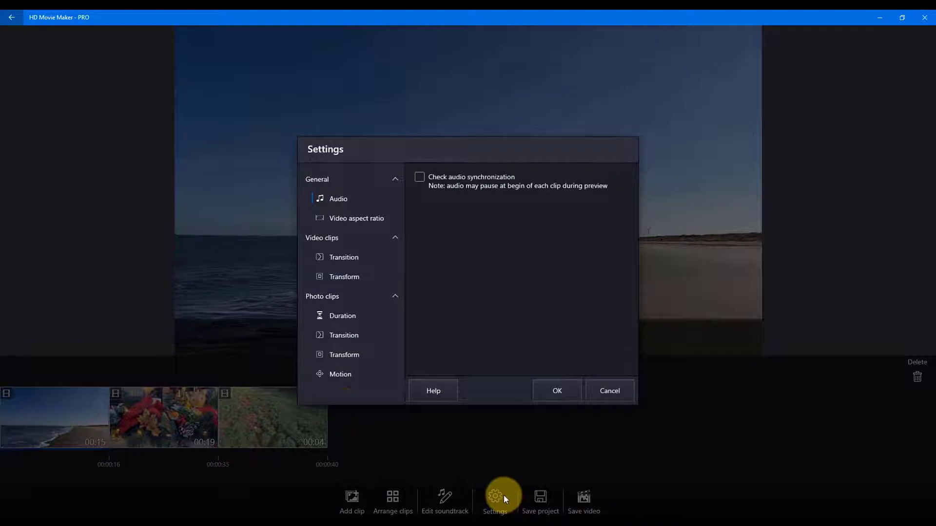
click(355, 258)
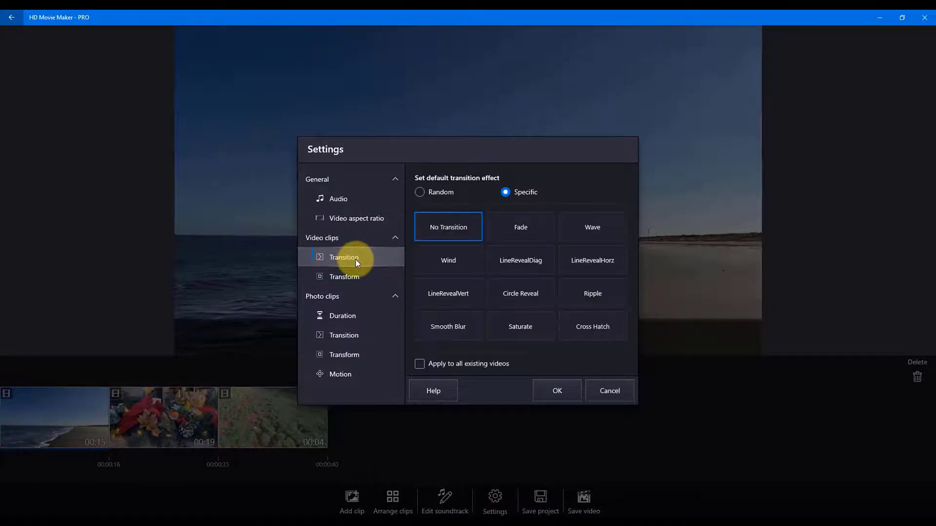
click(527, 227)
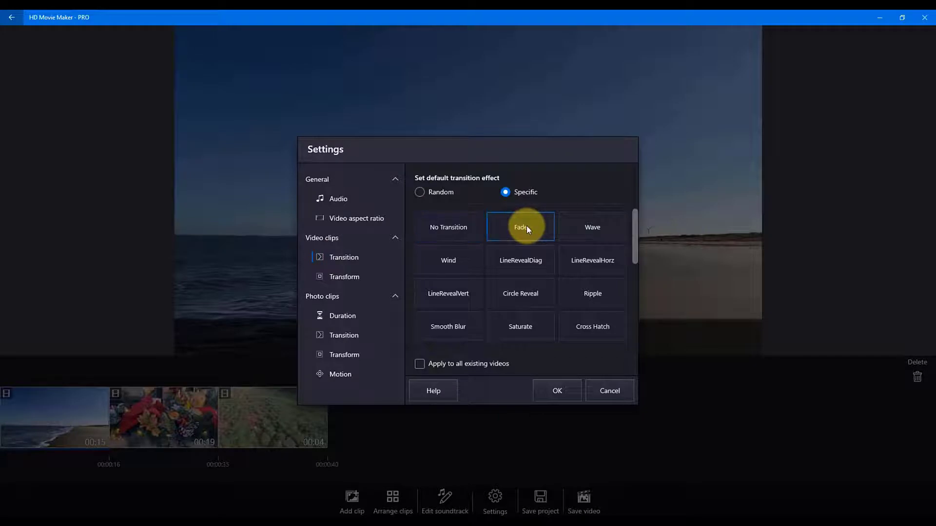
click(419, 363)
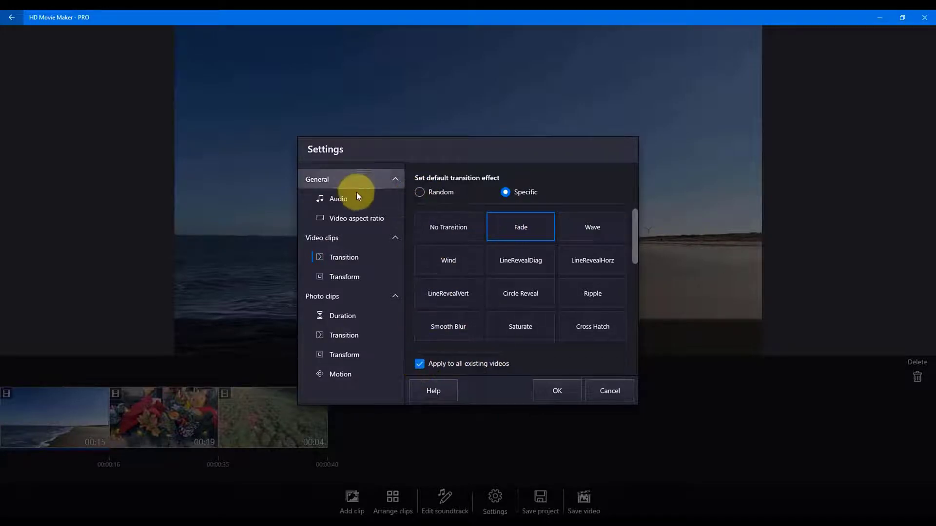
Step: Set the default transform effect for video clips to Random and apply it to all existing videos
click(347, 275)
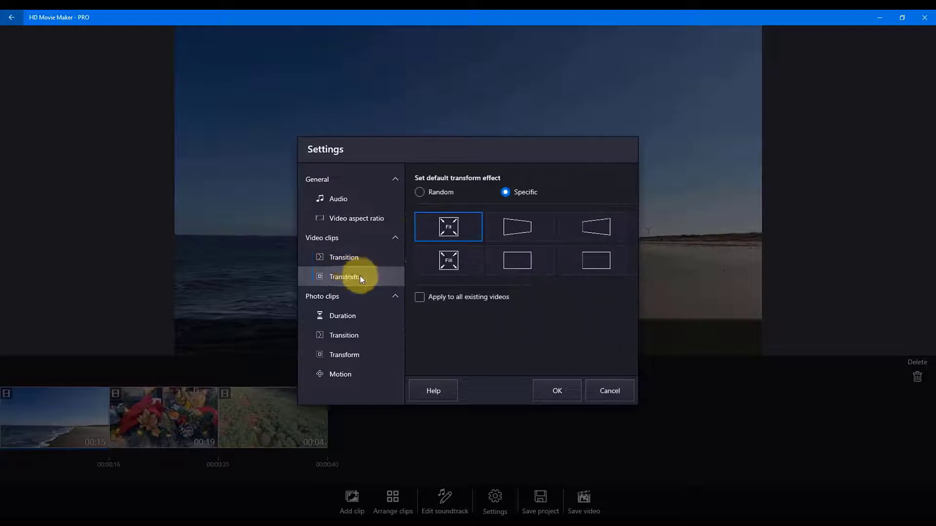
click(504, 232)
click(447, 192)
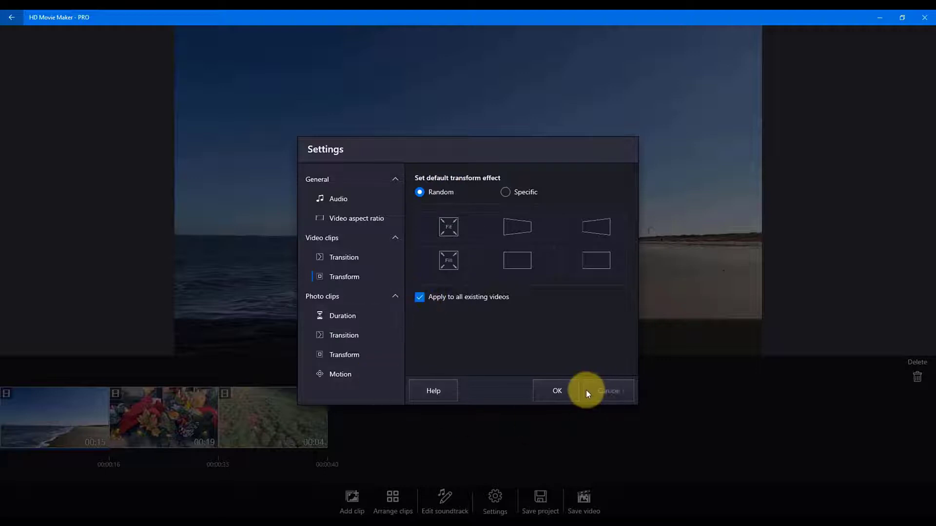
Step: Apply the 3.00-second default duration and the Fade default transition to all existing photos
click(343, 317)
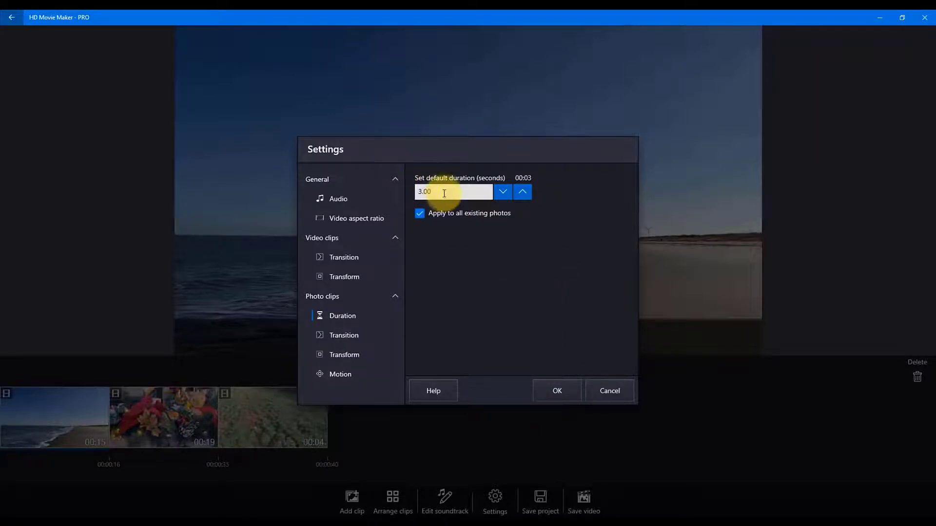
click(378, 332)
click(519, 225)
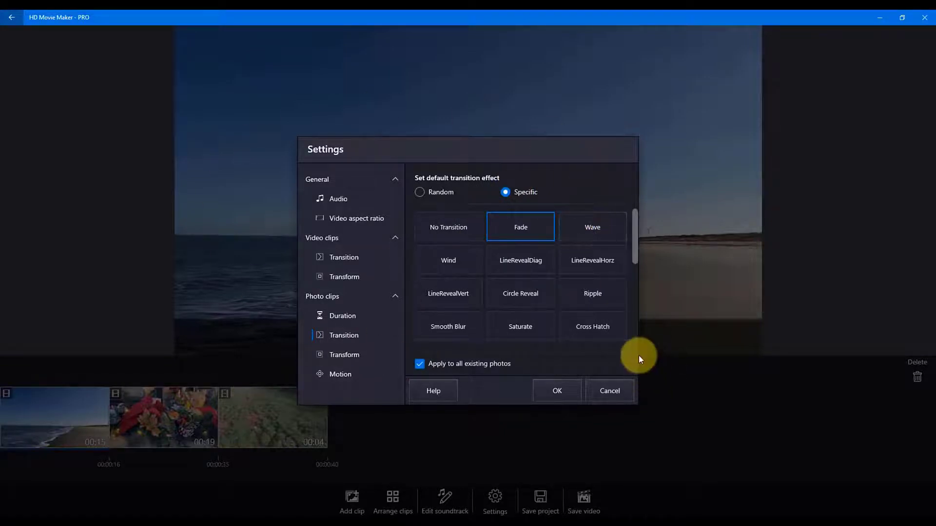
Step: Check the default photo transform options and try several default motion effects for photos, ending on the last one offered
click(335, 363)
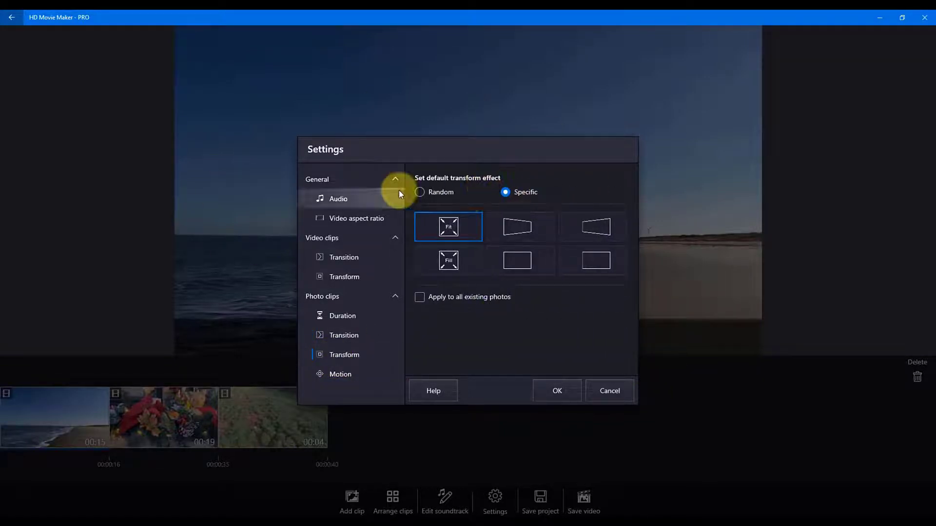
click(359, 375)
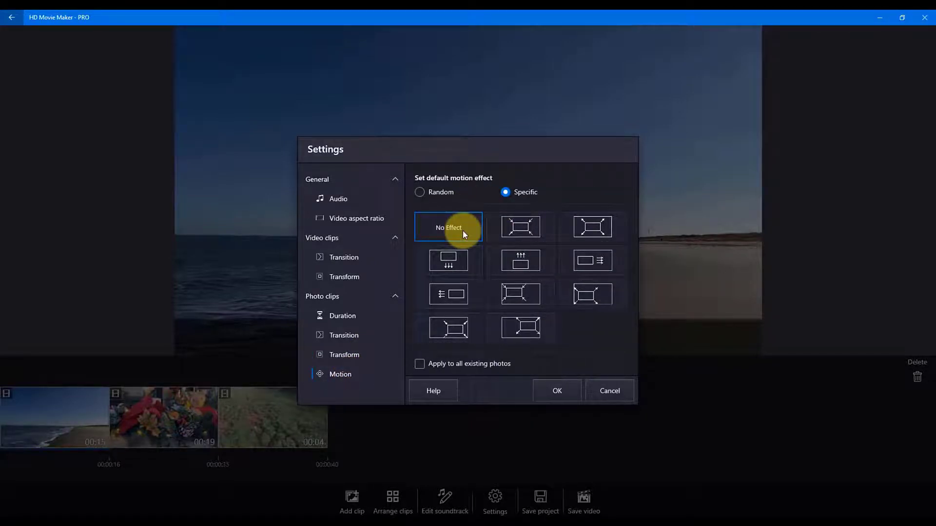
click(526, 226)
click(597, 229)
click(591, 294)
click(460, 327)
click(521, 328)
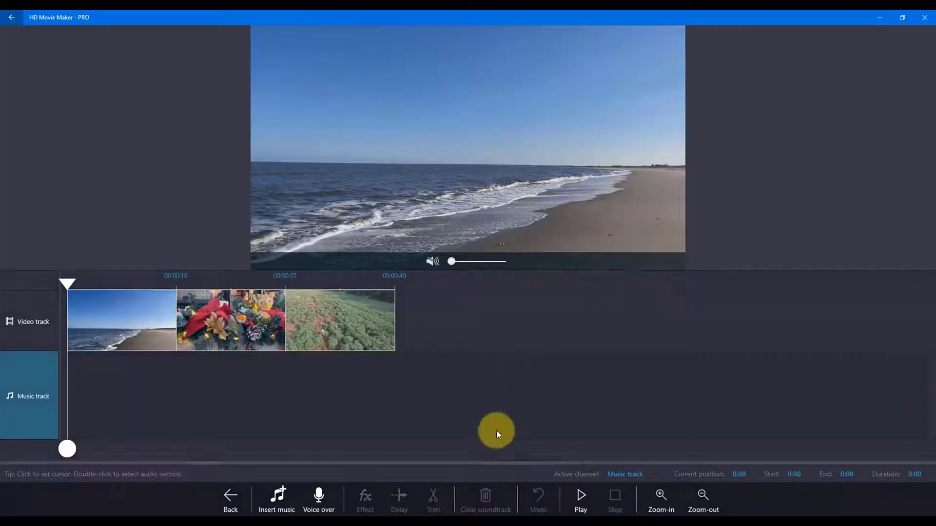
Step: Look through the built-in music tracks and insert a local music file at 0:16, where the beach clip ends
click(274, 500)
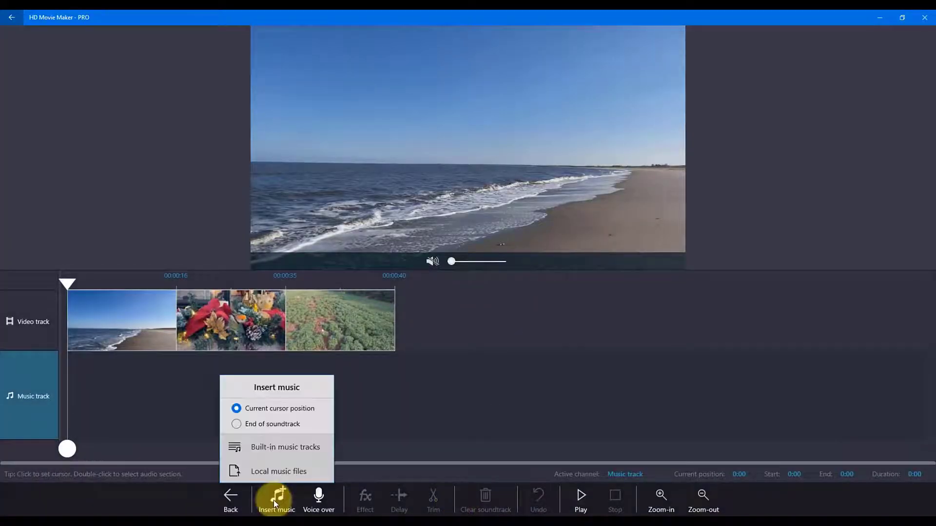
click(64, 283)
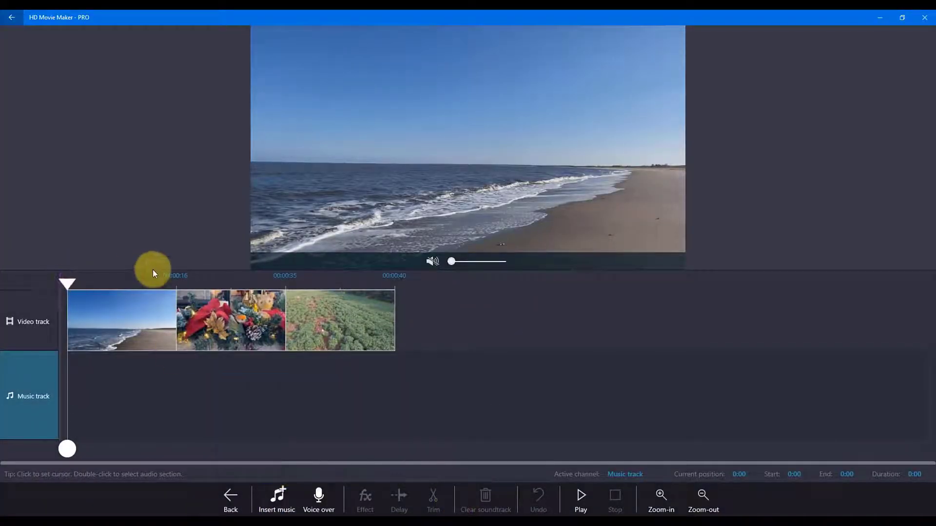
click(176, 285)
click(278, 506)
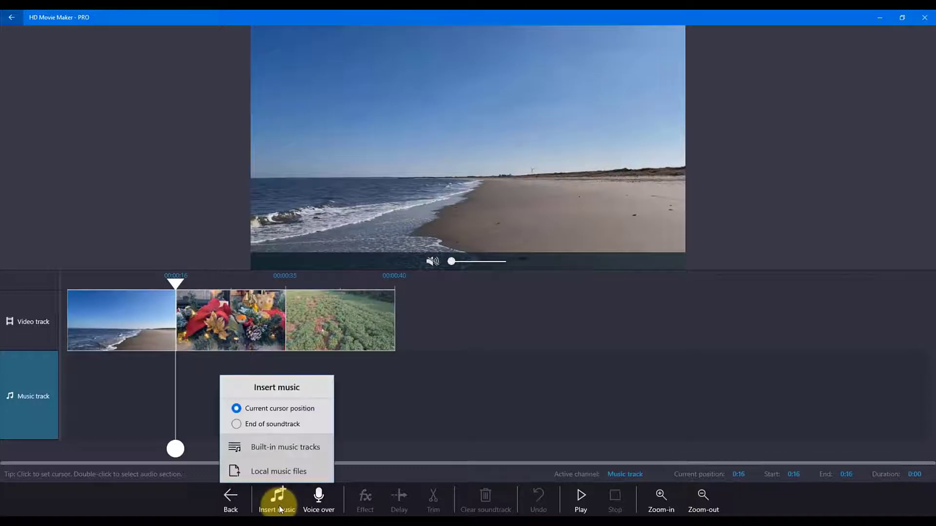
click(305, 452)
scroll(452, 340, down, 1)
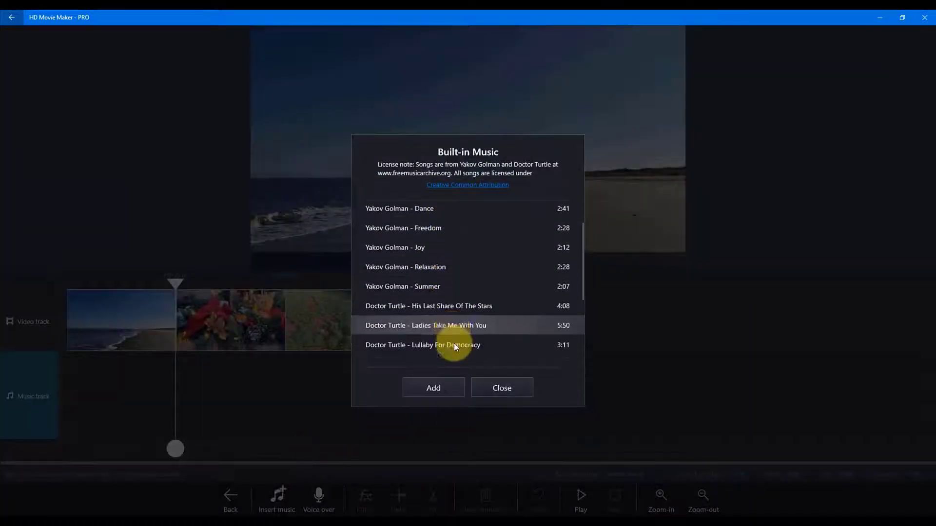
scroll(453, 346, up, 1)
click(501, 387)
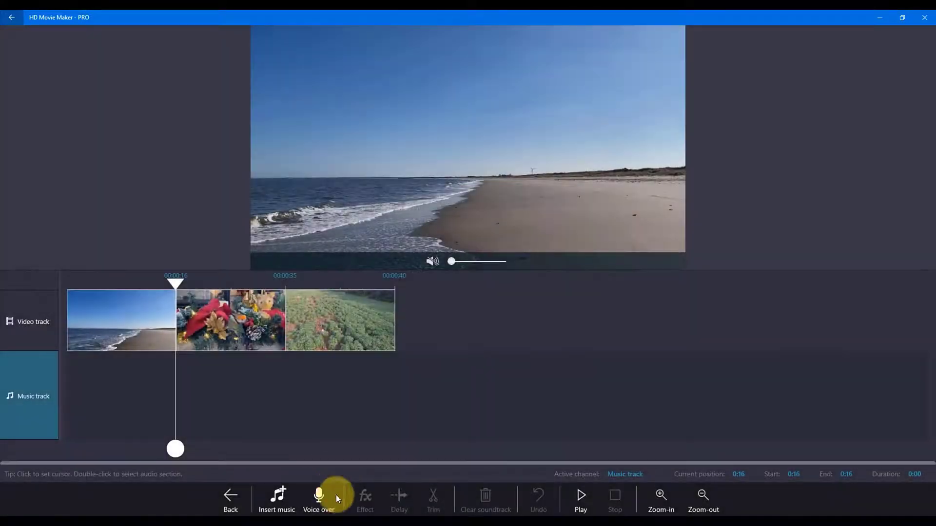
click(289, 502)
click(295, 470)
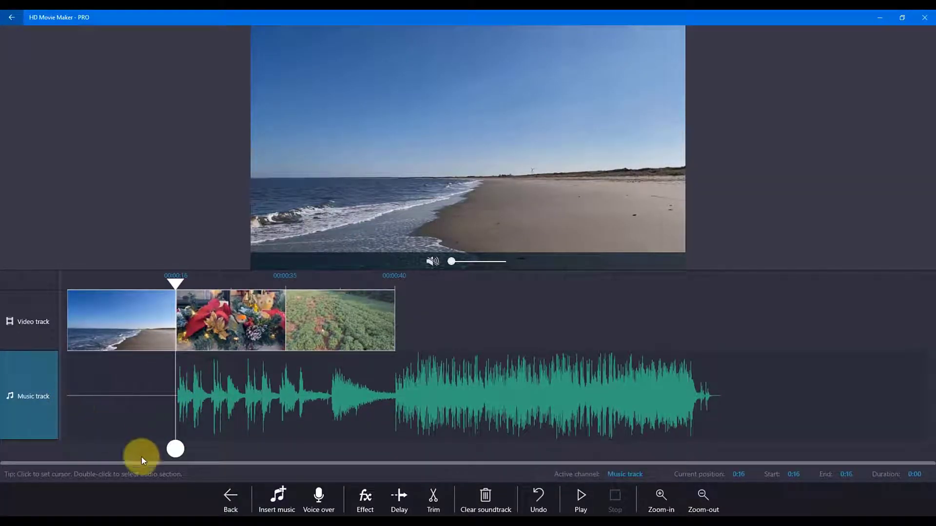
Step: Select the soundtrack section from 0:00 to 0:16 and record a voice-over at its start
drag(178, 449, 60, 454)
click(316, 500)
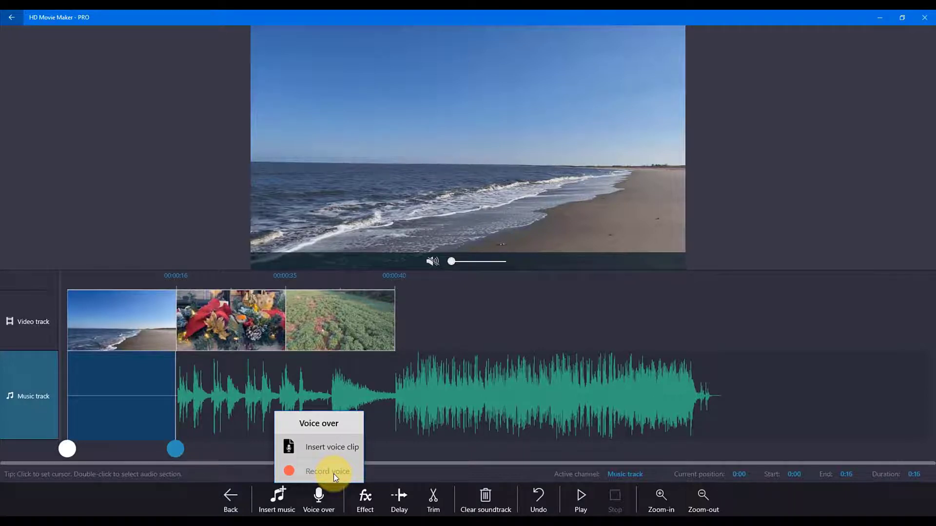
click(334, 471)
click(533, 372)
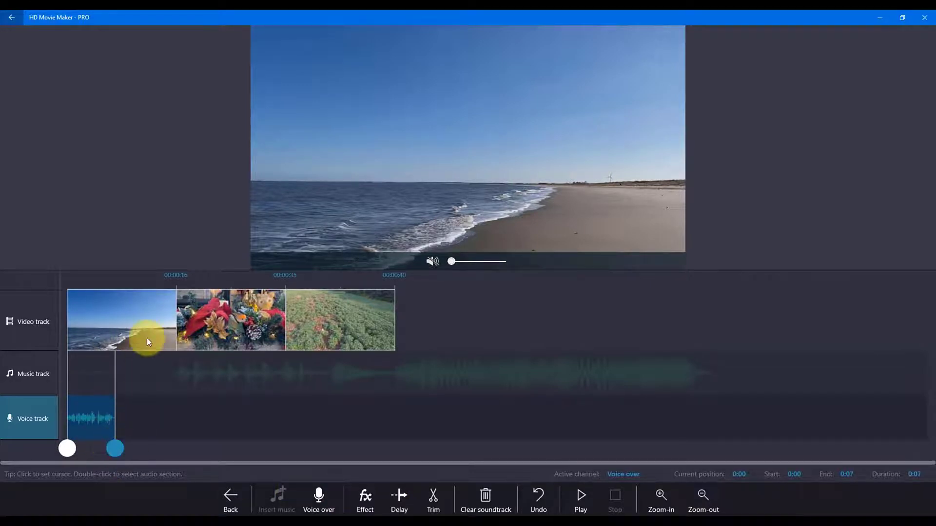
Step: Adjust the end of the voice-over selection to about 0:07 and delay the recording by 6.661 seconds
mouse_move(109, 451)
mouse_down()
mouse_move(69, 449)
mouse_move(114, 448)
mouse_up()
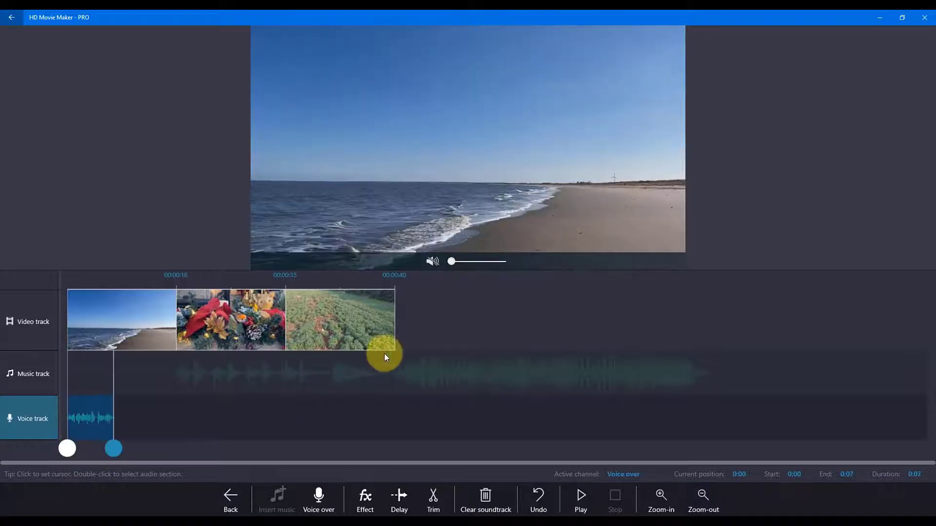
click(399, 499)
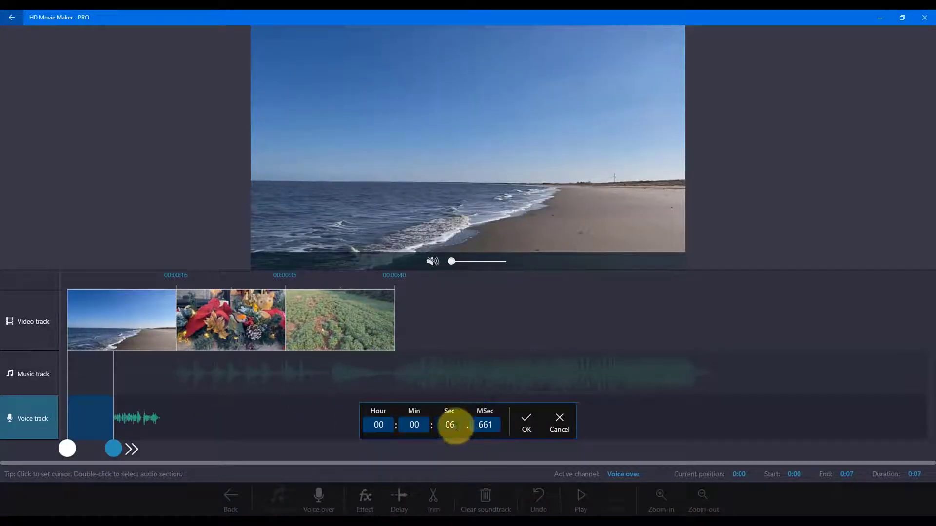
click(524, 422)
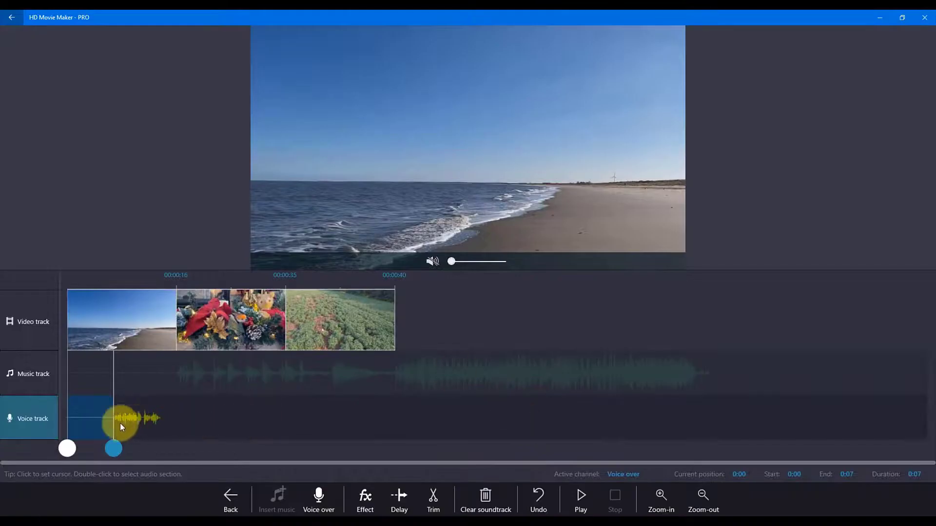
Step: Extend the voice track selection to 0:14 and raise its volume effect to 2
double_click(115, 450)
click(365, 499)
click(369, 473)
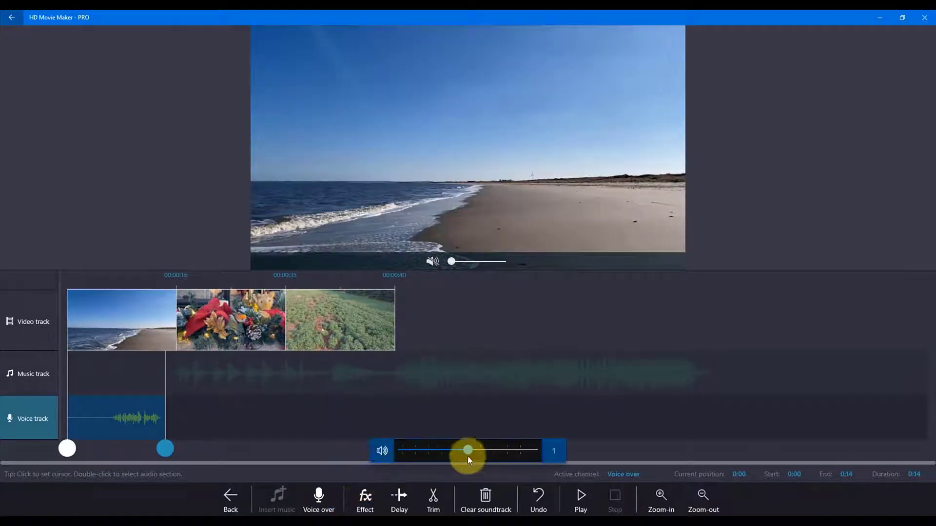
drag(469, 450, 532, 449)
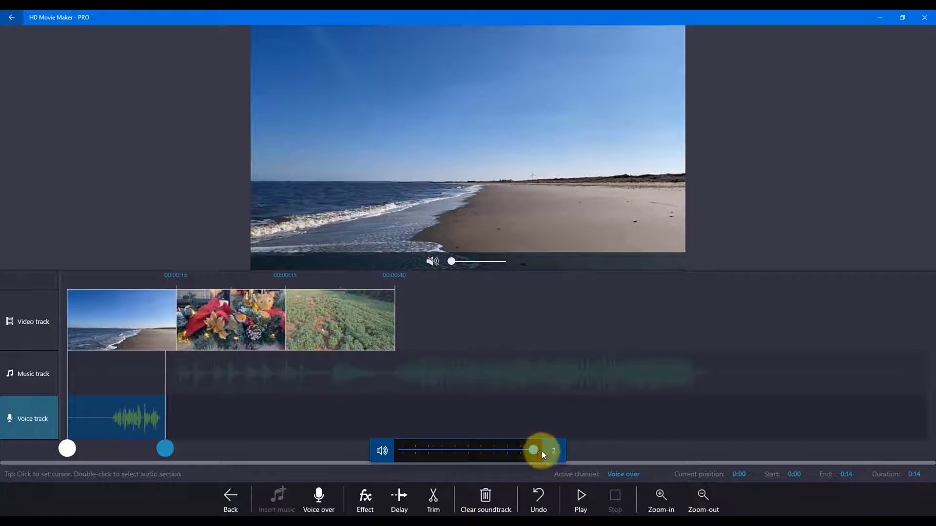
click(620, 431)
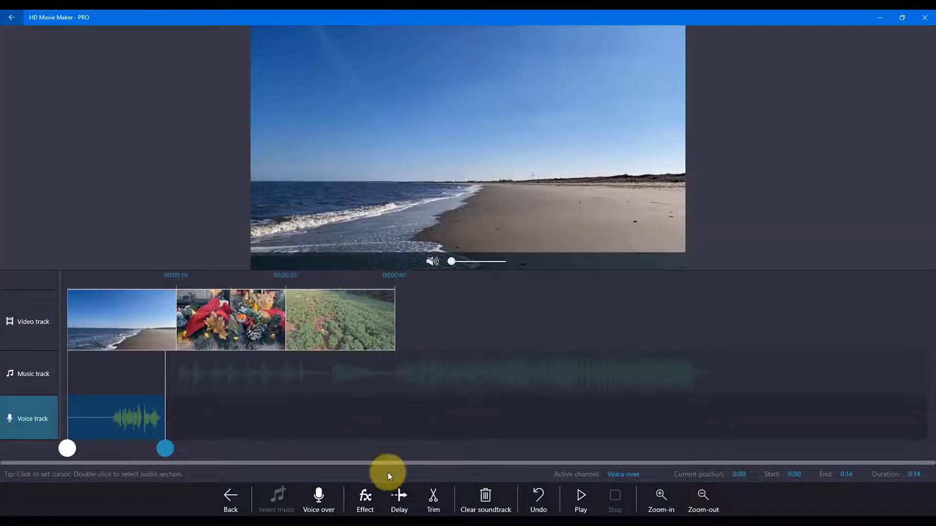
Step: Apply the volume effect at 2 to the same voice-over section once more
click(363, 505)
click(364, 474)
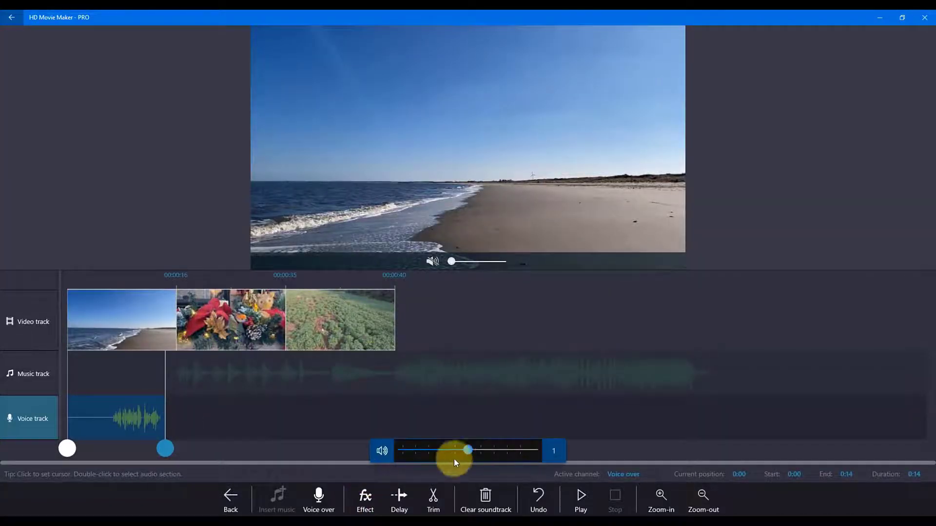
drag(468, 451, 533, 450)
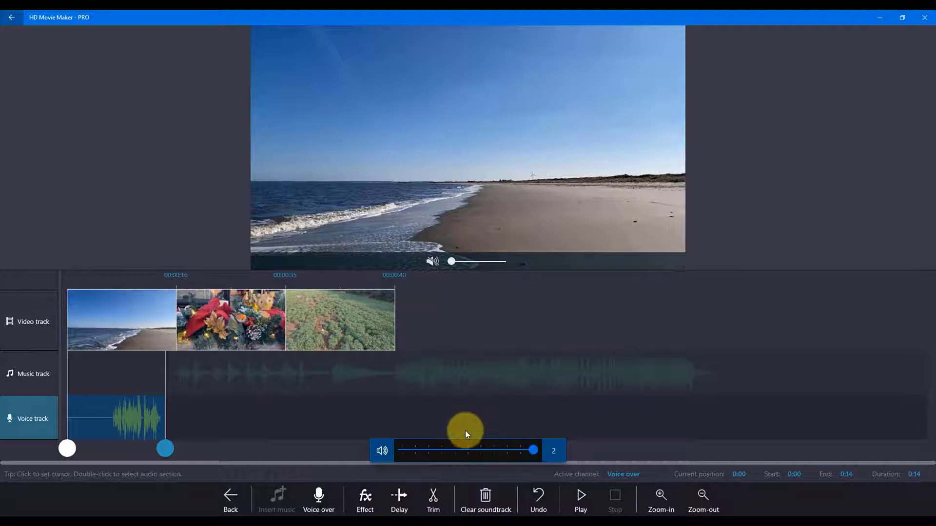
click(465, 431)
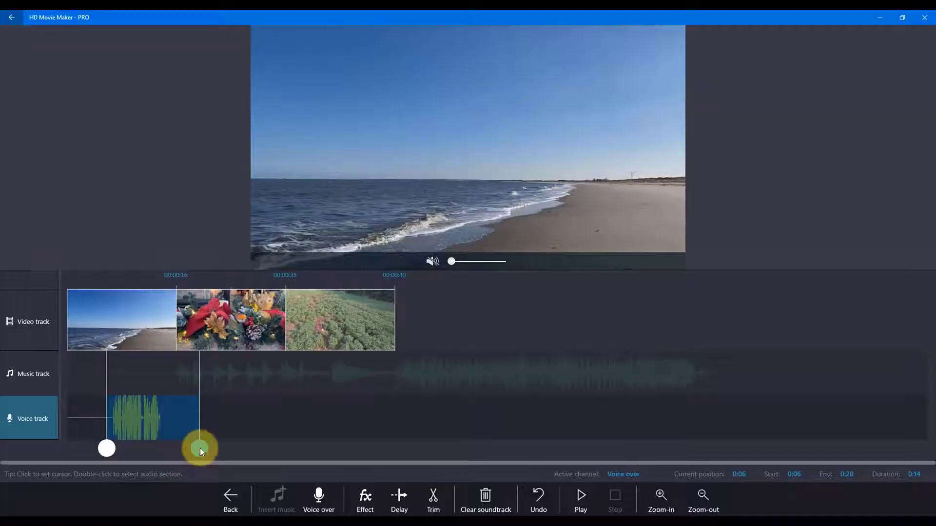
Step: Select the voice-over section from 0:06 to 0:14 and clear it from the voice track
drag(200, 449, 164, 452)
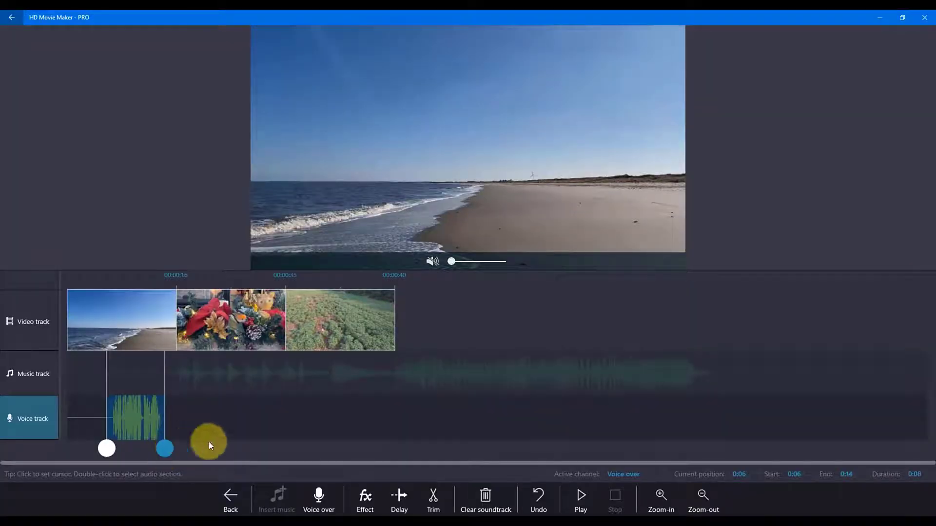
click(468, 496)
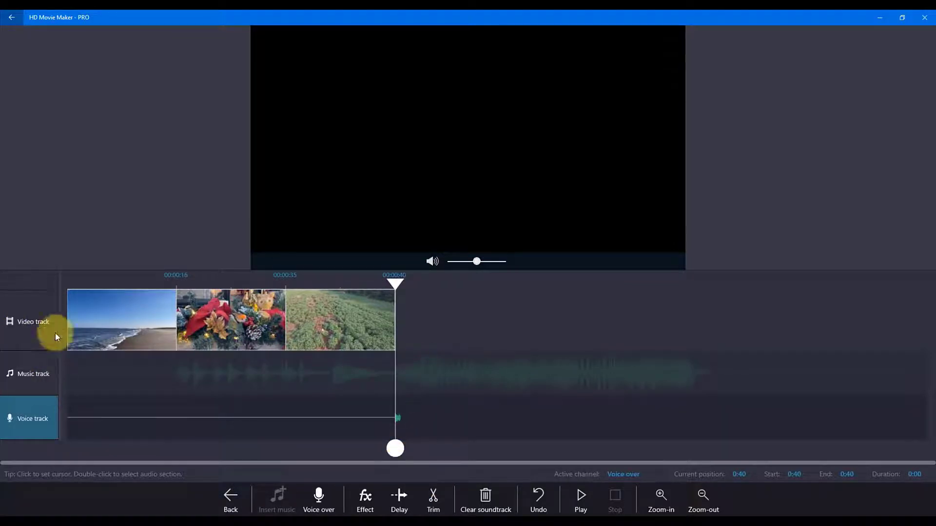
Step: Open the encoding options for saving the video, choose 4K resolution, and enable a custom bitrate slightly below the middle setting
click(359, 502)
click(569, 373)
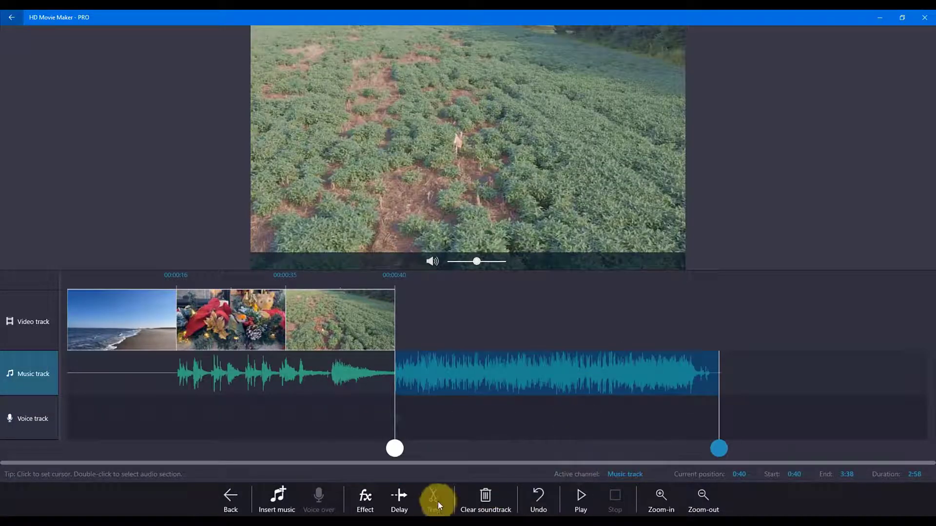
click(438, 502)
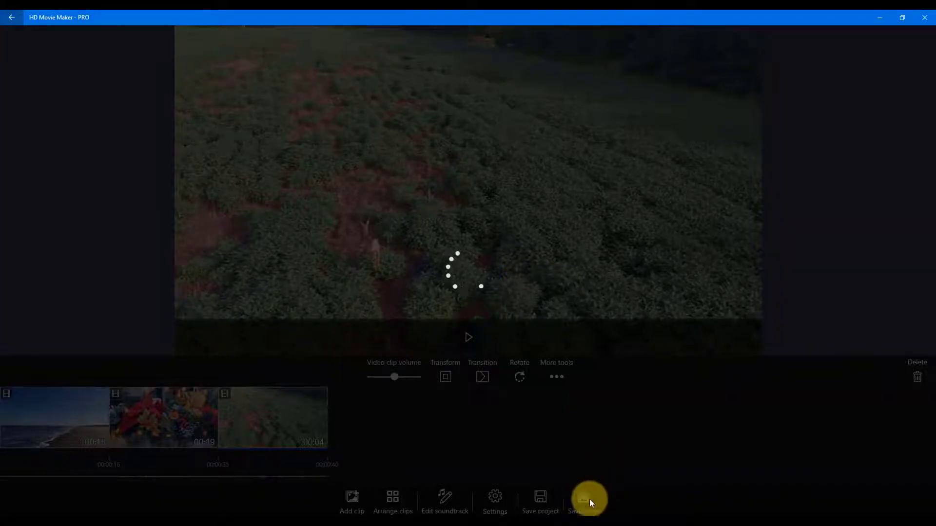
click(549, 303)
click(584, 498)
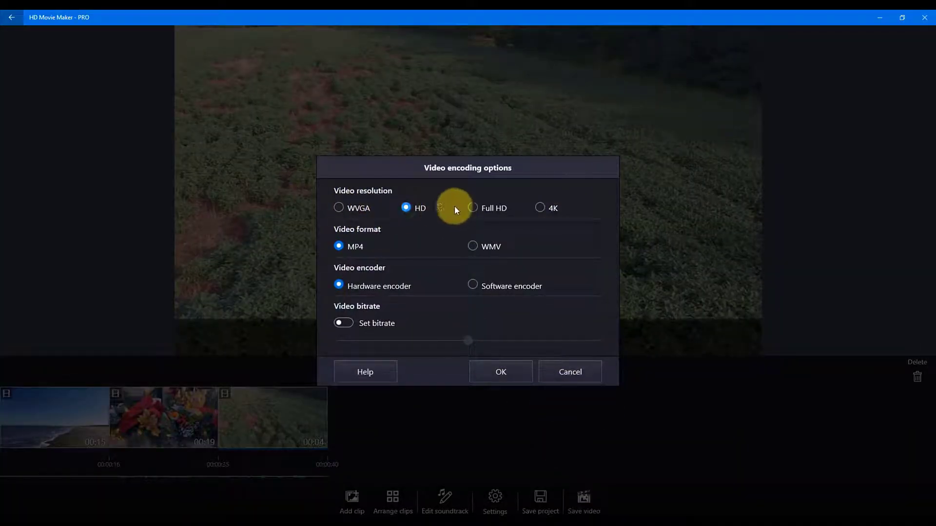
click(541, 208)
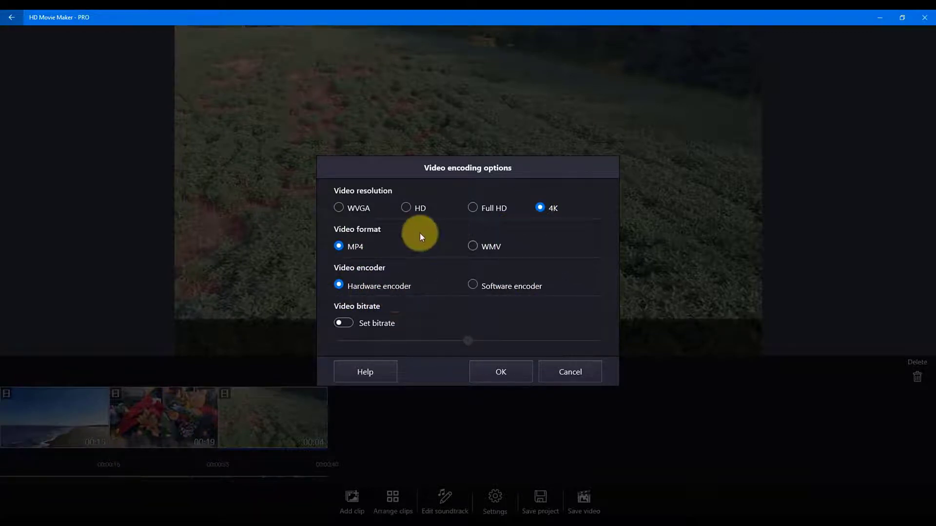
click(345, 323)
mouse_move(470, 340)
mouse_down()
mouse_move(587, 341)
mouse_move(306, 353)
mouse_move(454, 343)
mouse_up()
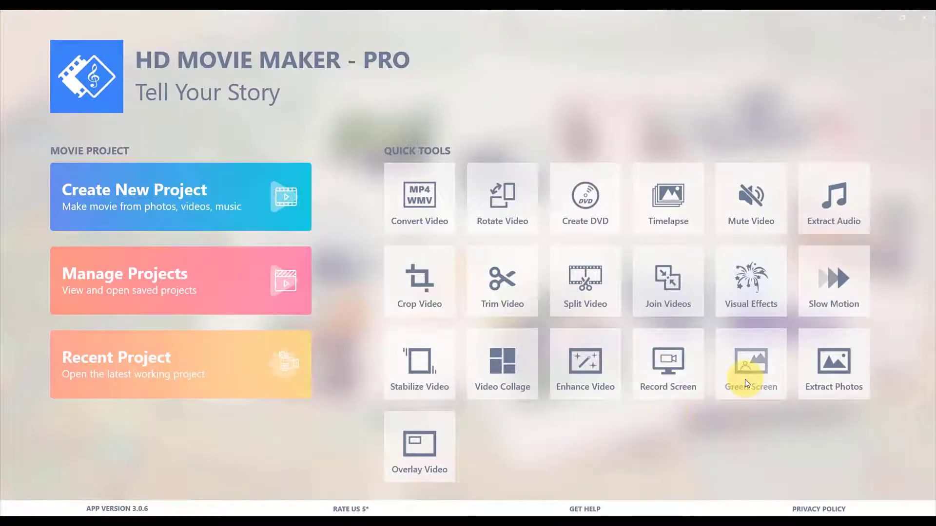
click(744, 379)
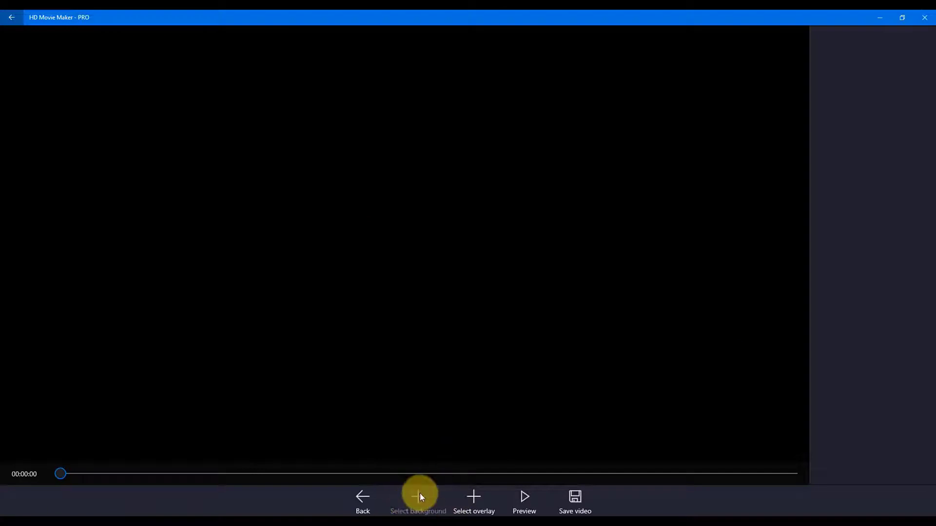
click(473, 496)
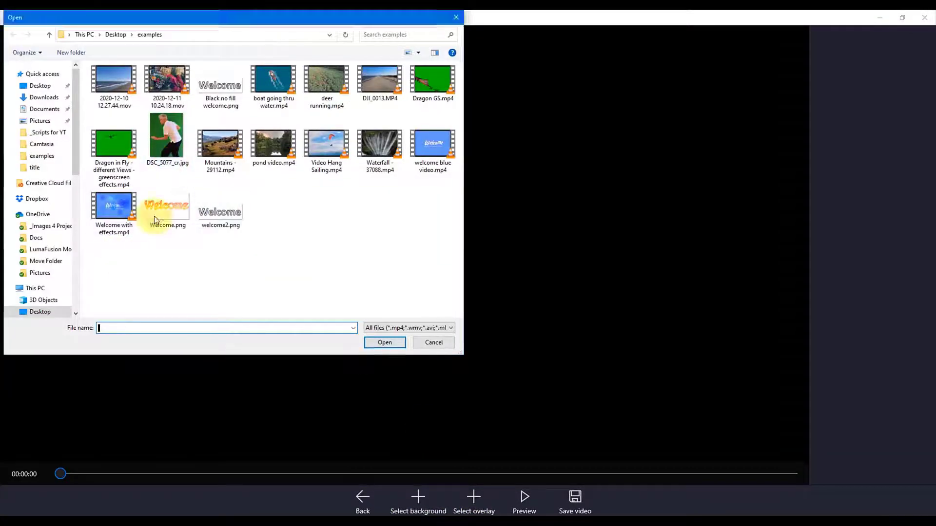
click(435, 342)
click(9, 17)
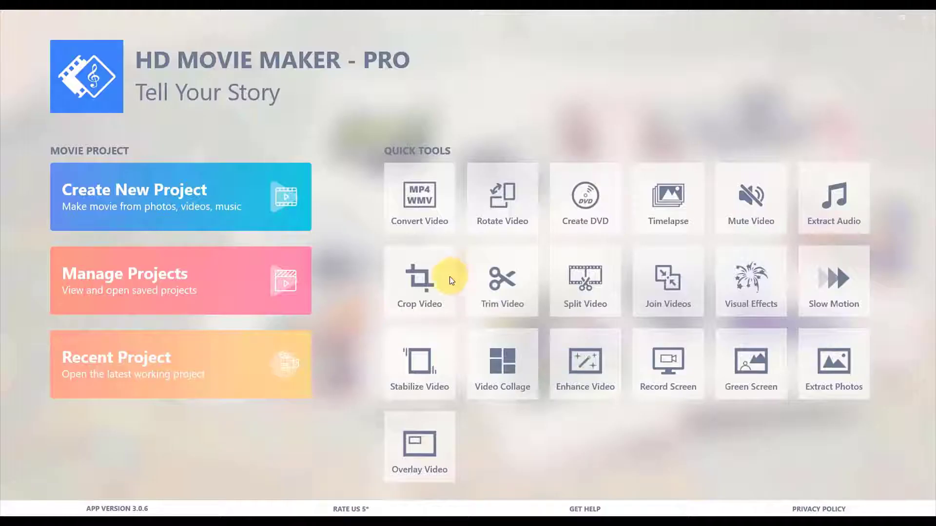
Step: Load welcome blue video.mp4 into the visual effects tool and add the Blue Bokeh effect to it
click(763, 292)
click(335, 147)
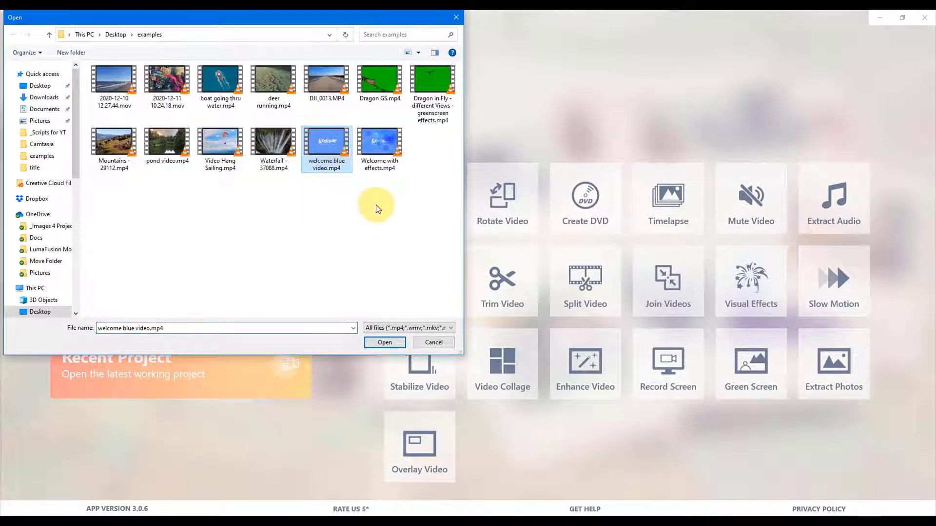
click(380, 343)
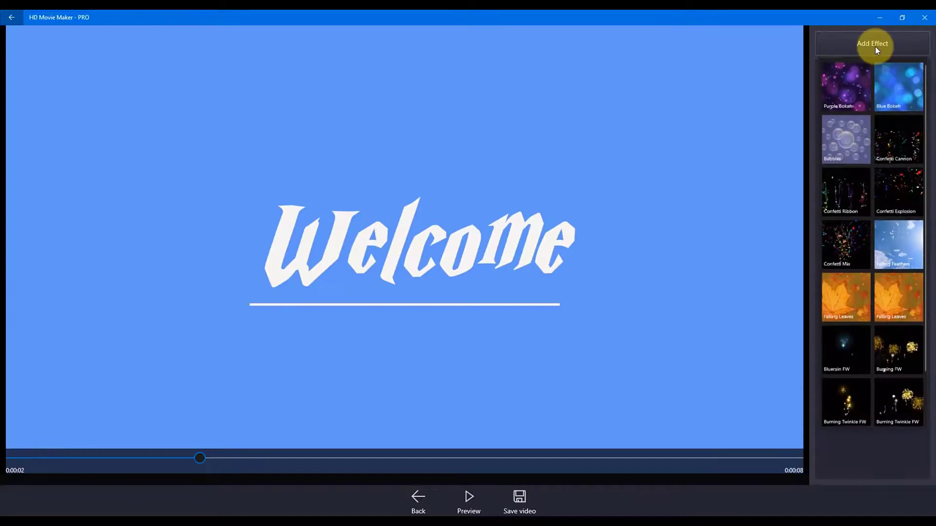
click(909, 87)
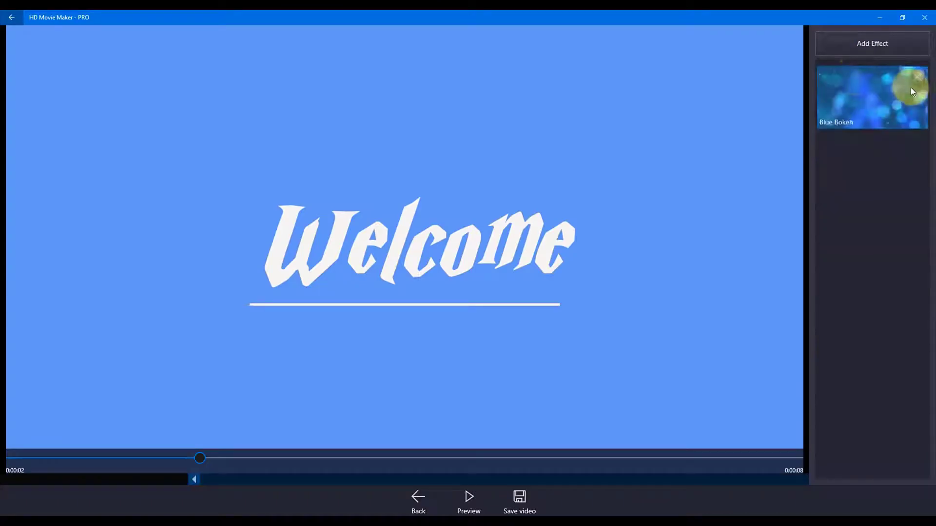
Step: Preview the Blue Bokeh effect on the welcome title video and save the video
click(468, 493)
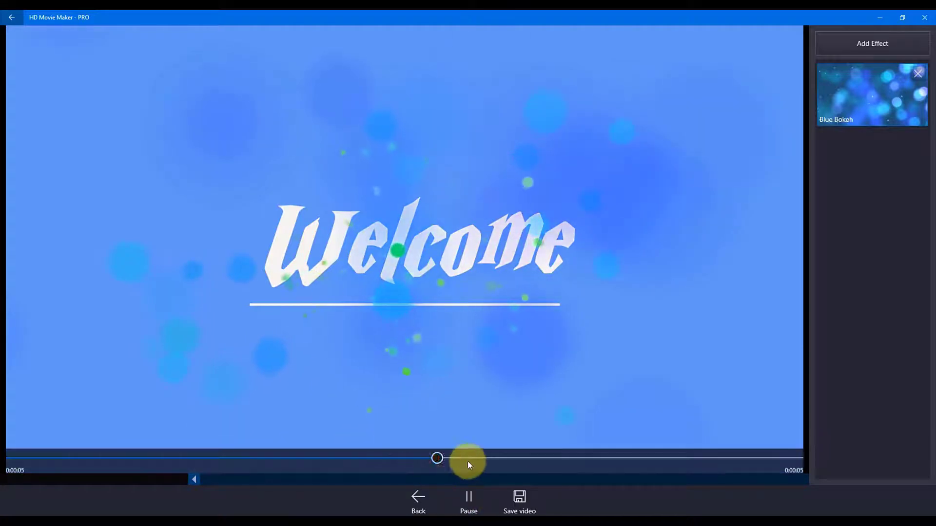
click(468, 496)
click(473, 497)
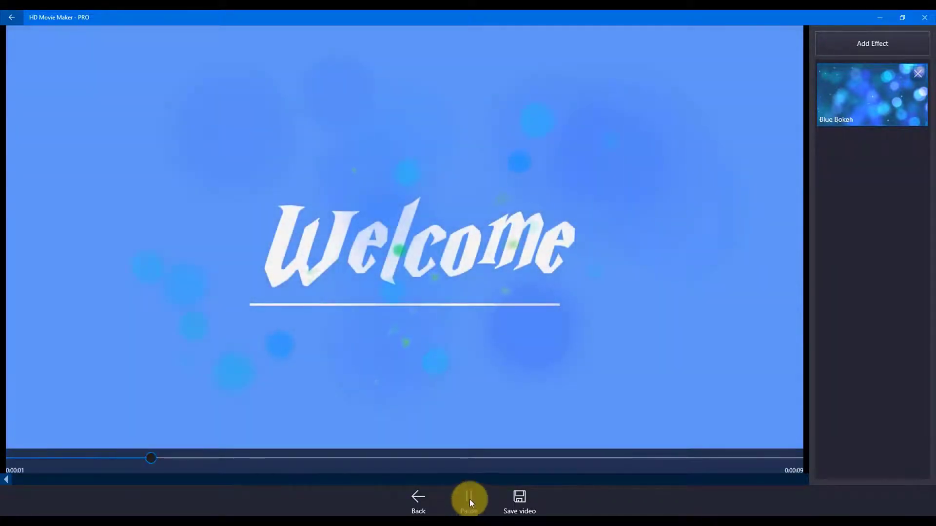
click(469, 497)
click(518, 497)
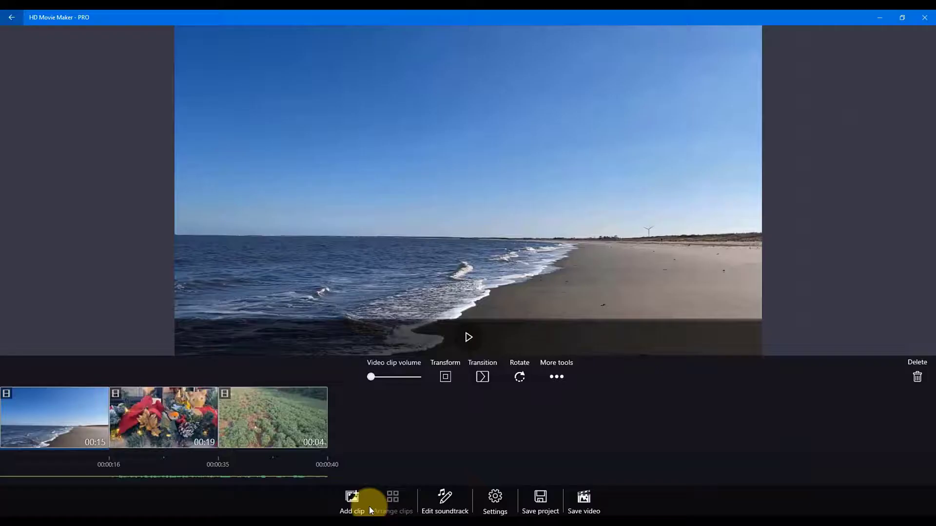
Step: Add Welcome with effects.mp4 to the movie project and place it before the beach clip
click(349, 498)
click(349, 425)
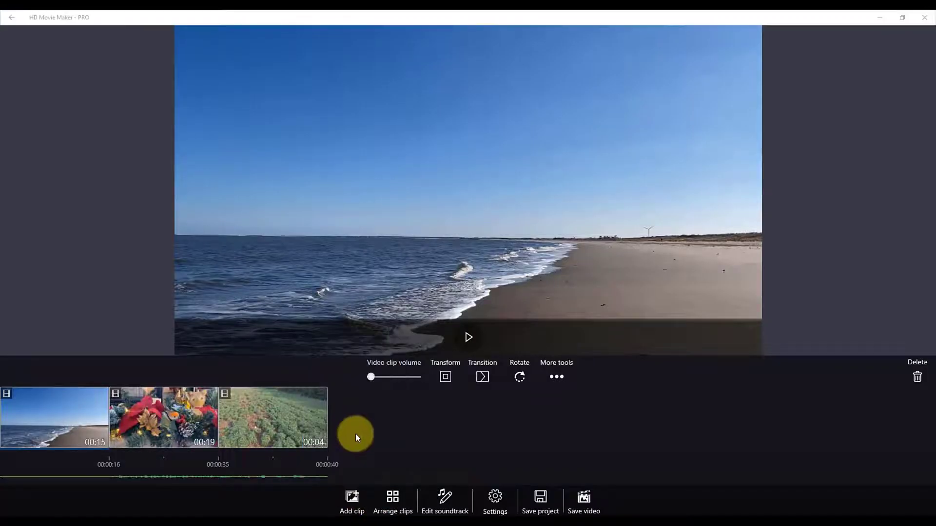
click(122, 207)
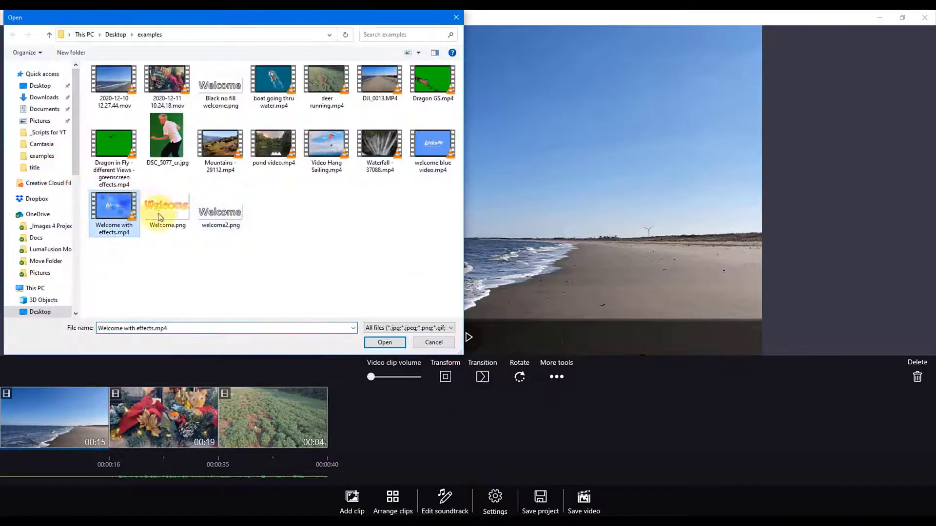
click(392, 343)
drag(281, 426, 265, 458)
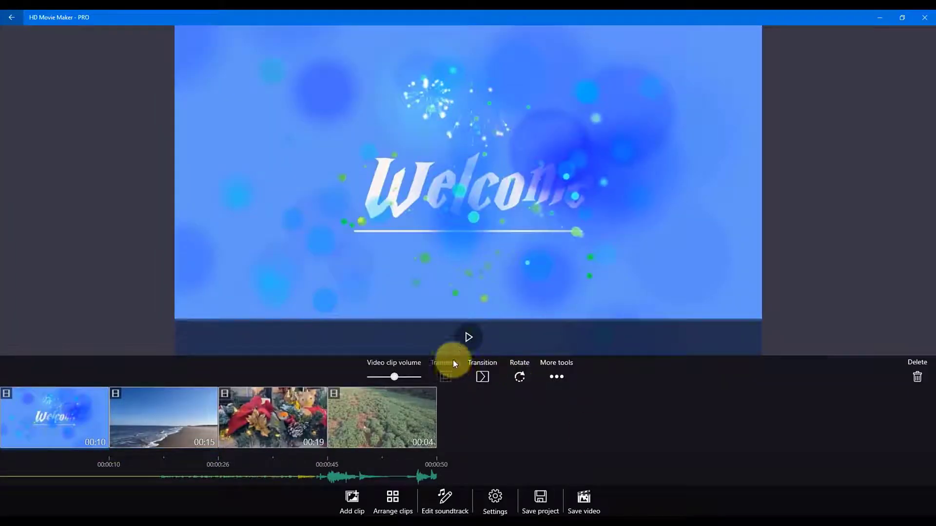
Step: Play the project from its welcome title clip and start saving the video
click(467, 338)
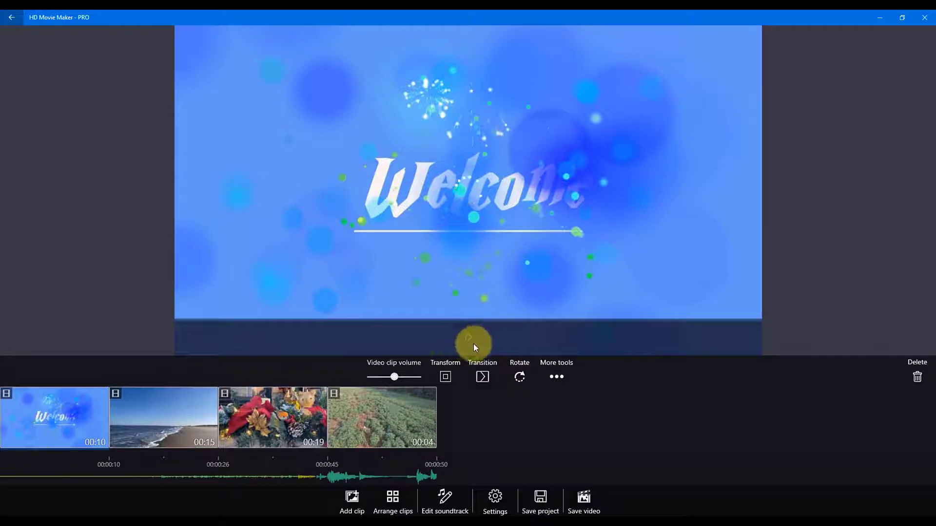
click(582, 487)
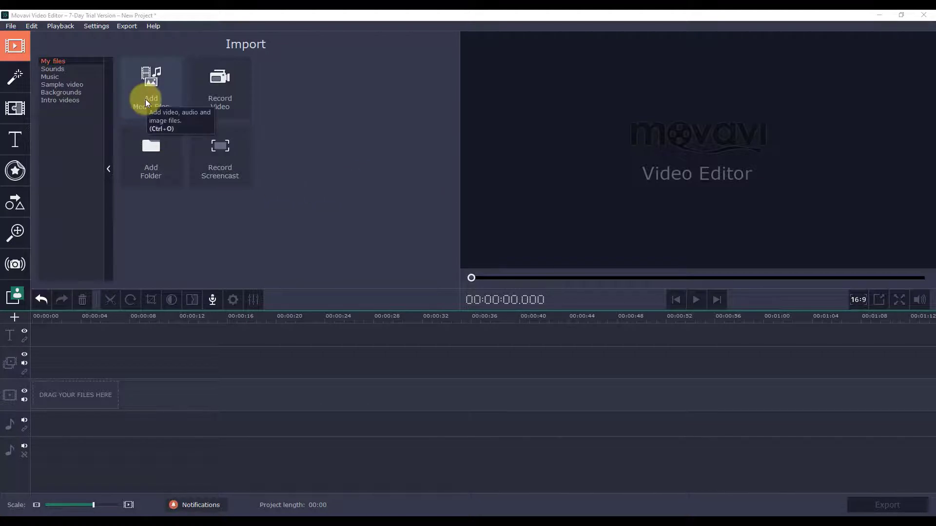
Step: In Movavi Video Editor, add 2020-12-10 12.27.44.mov, 2020-12-11 10.24.18.mov, the green field clip and Dragon GS.mp4 to the project
click(12, 27)
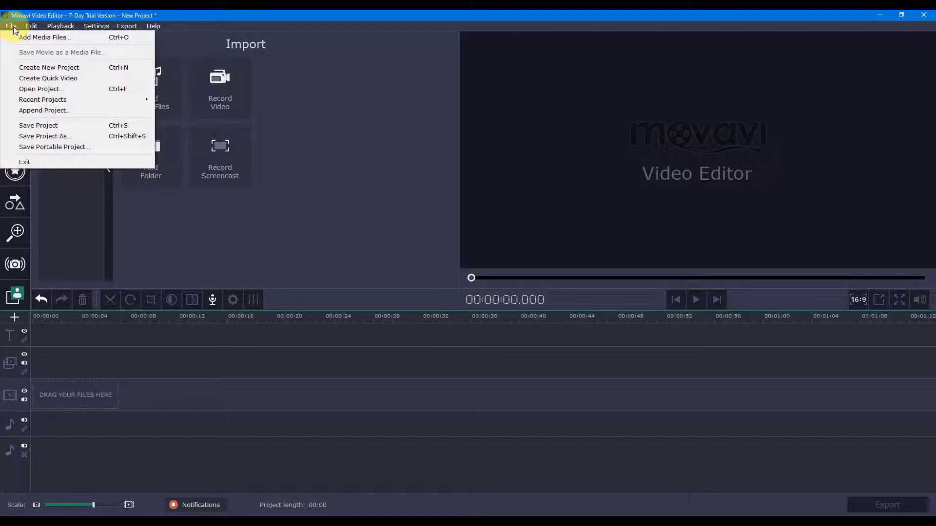
click(36, 39)
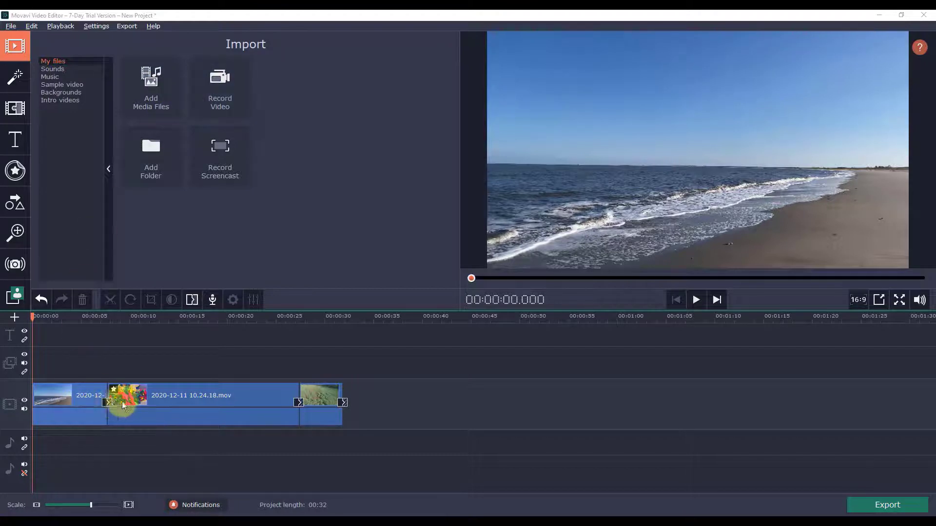
click(60, 61)
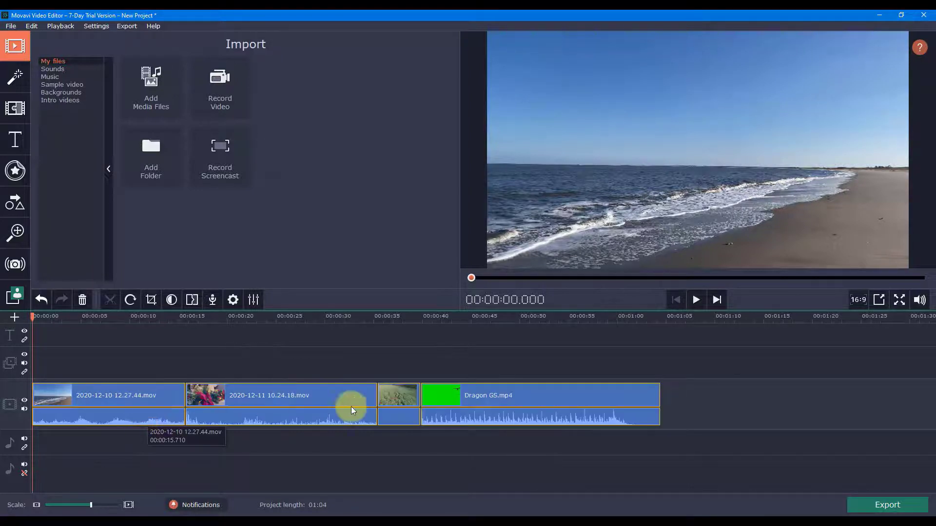
Step: Lower the timeline volume lines of the beach, Christmas decoration and Dragon GS.mp4 clips all the way down to silence their audio
click(121, 416)
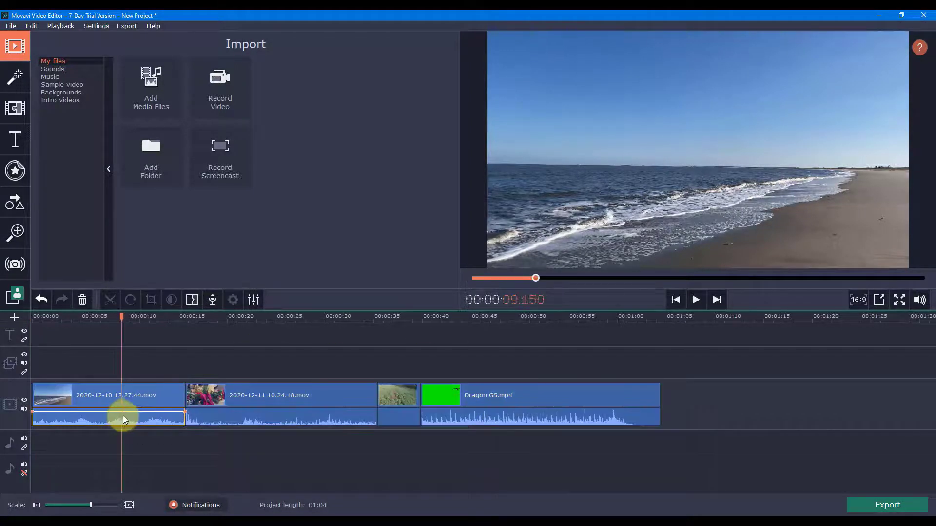
drag(132, 412, 133, 429)
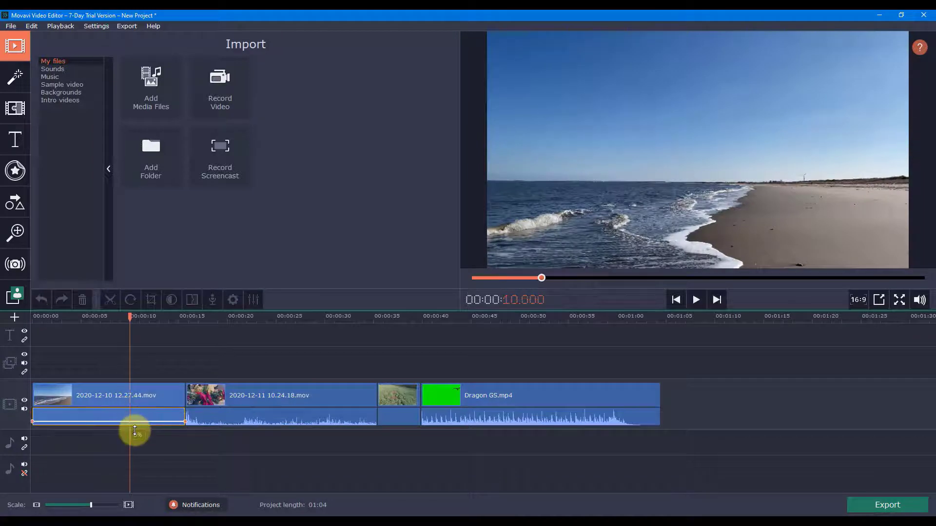
click(259, 421)
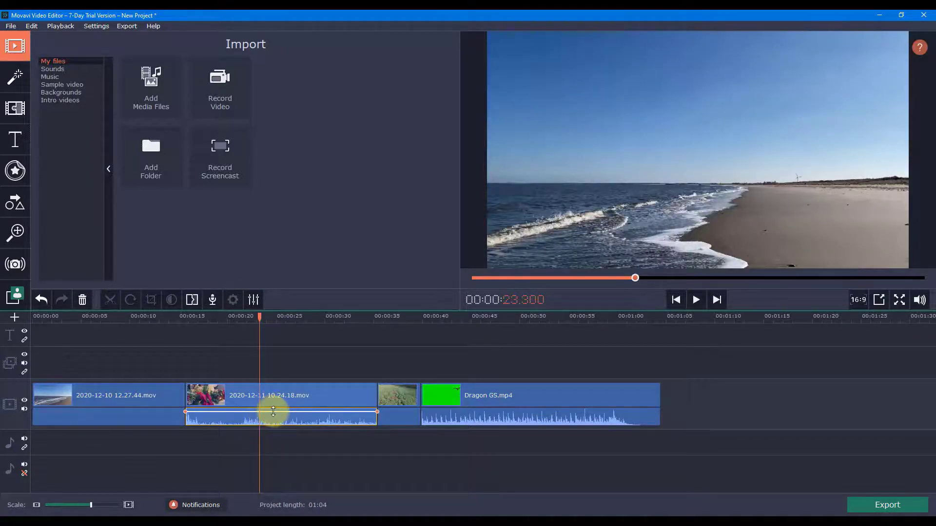
drag(273, 411, 280, 439)
click(495, 419)
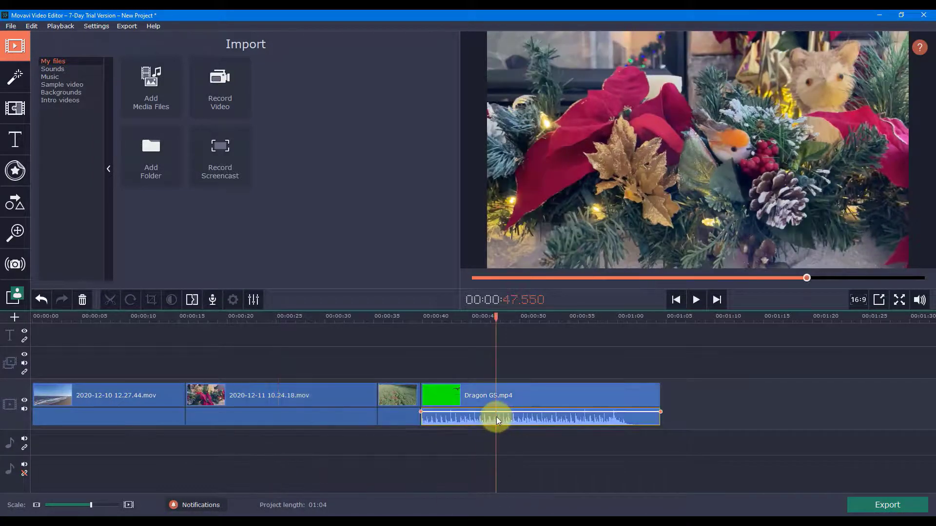
drag(499, 412, 500, 432)
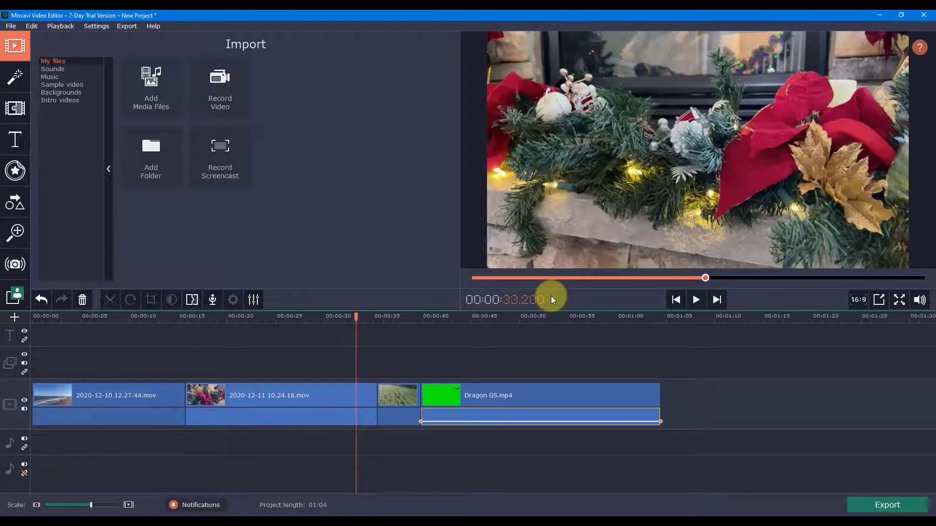
Step: Scrub through the timeline, return to its start, and examine the preview's aspect ratio and volume controls
drag(358, 316, 201, 308)
click(675, 300)
click(858, 299)
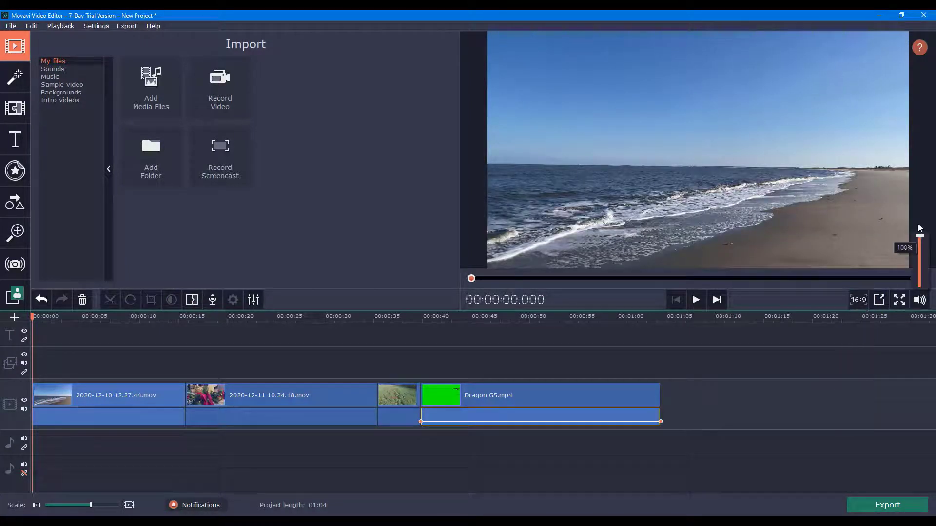
mouse_move(920, 300)
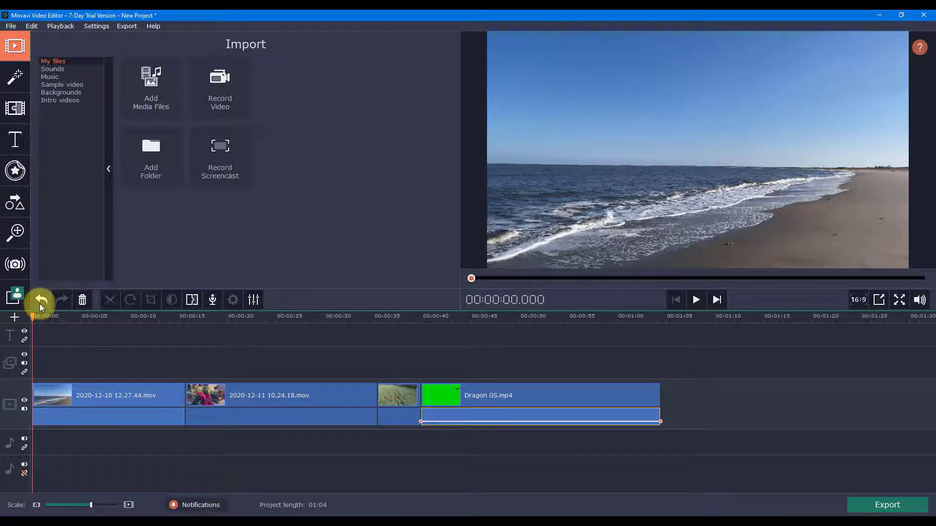
Step: Split the beach clip at 7.700 seconds and delete its second part
click(109, 404)
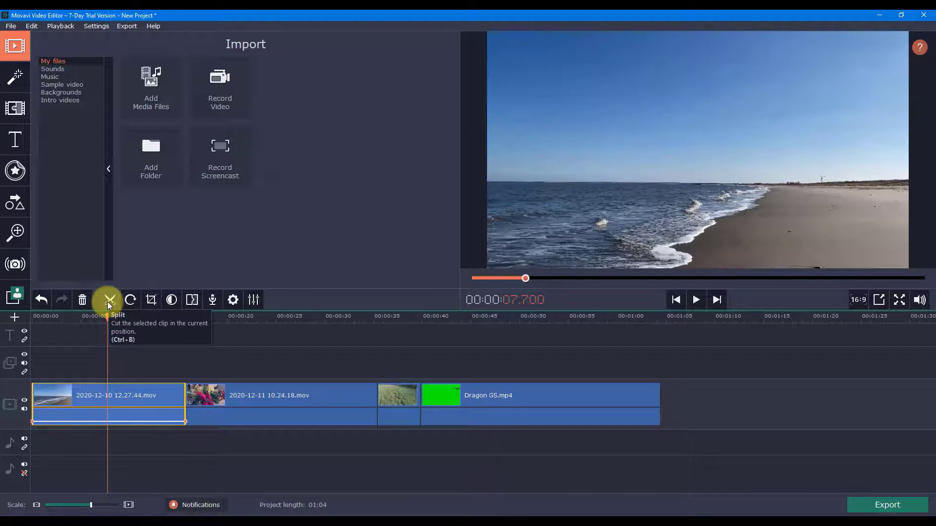
click(108, 301)
click(129, 397)
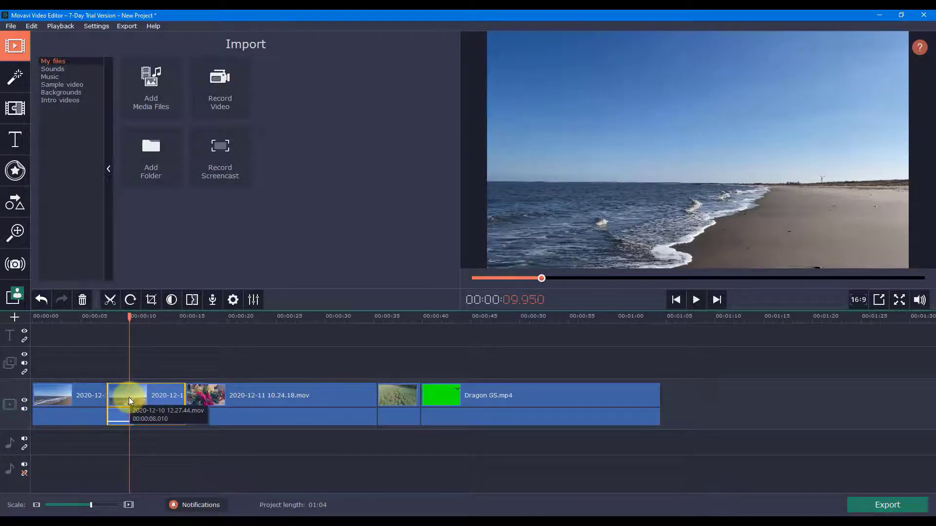
key(Delete)
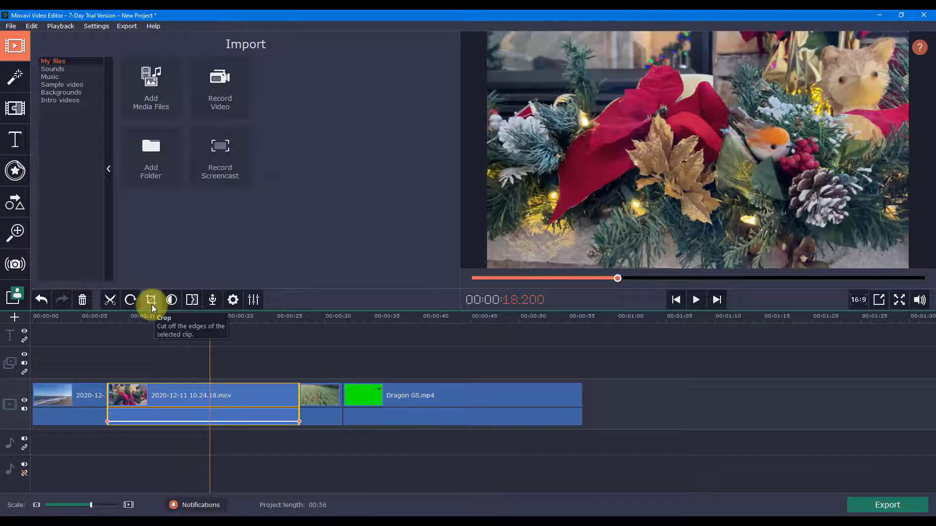
Step: Open color adjustments for the Christmas decoration clip, try Magic Enhance on it, and set its manual saturation to 2.04
click(151, 300)
click(177, 299)
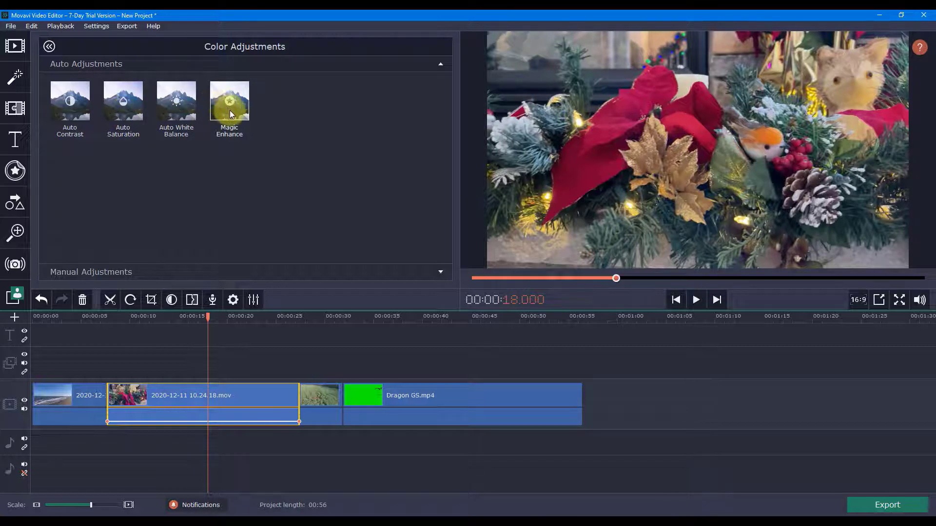
drag(229, 111, 205, 389)
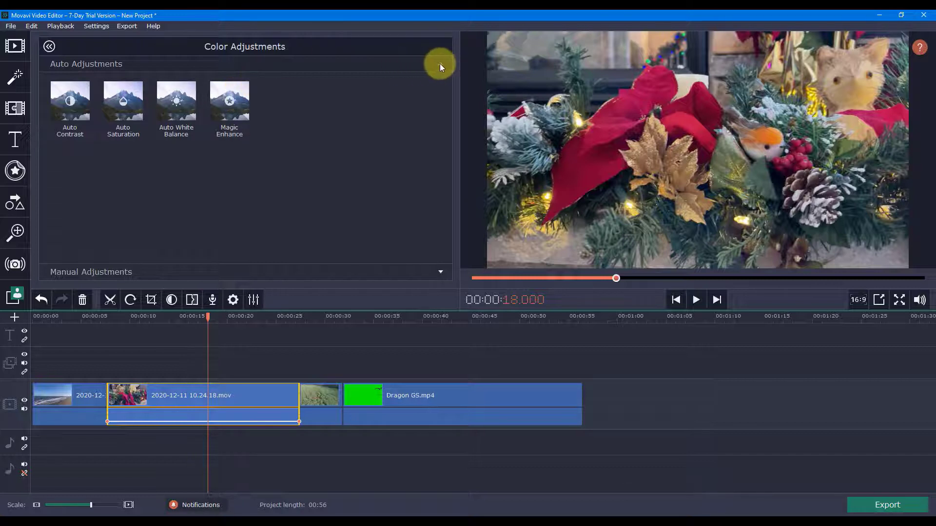
click(440, 63)
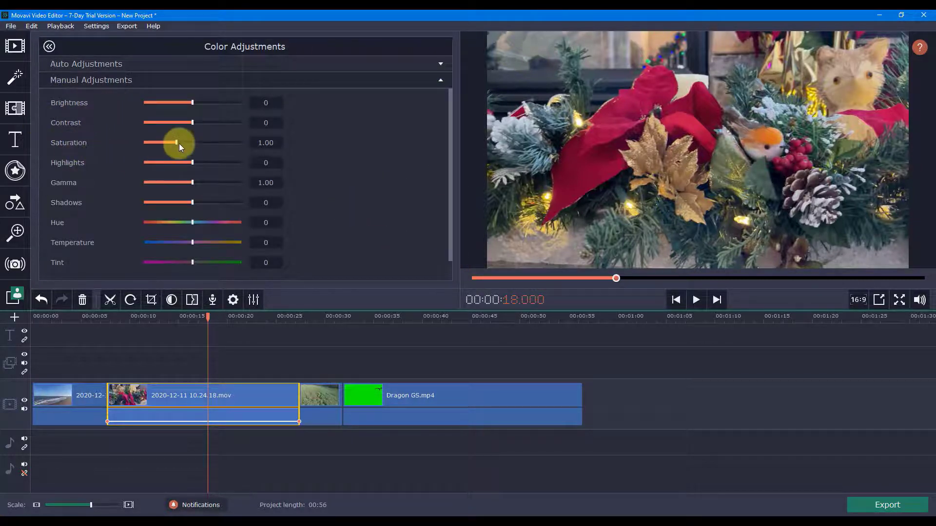
drag(179, 142, 208, 141)
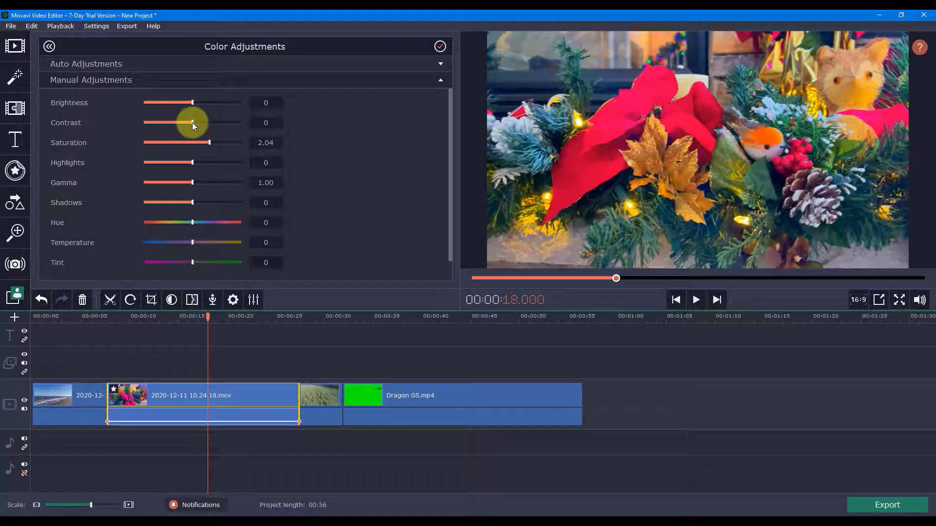
click(224, 63)
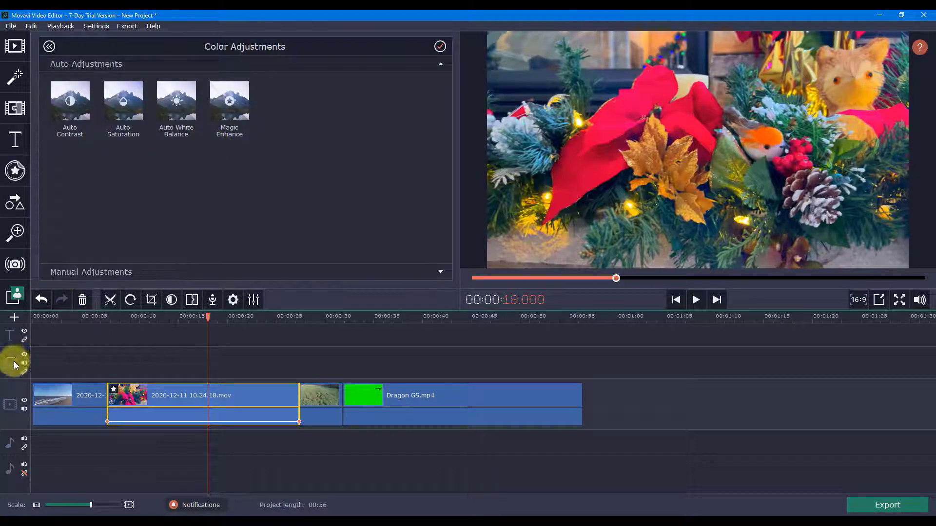
Step: Try to add an extra video track to the timeline
right_click(11, 469)
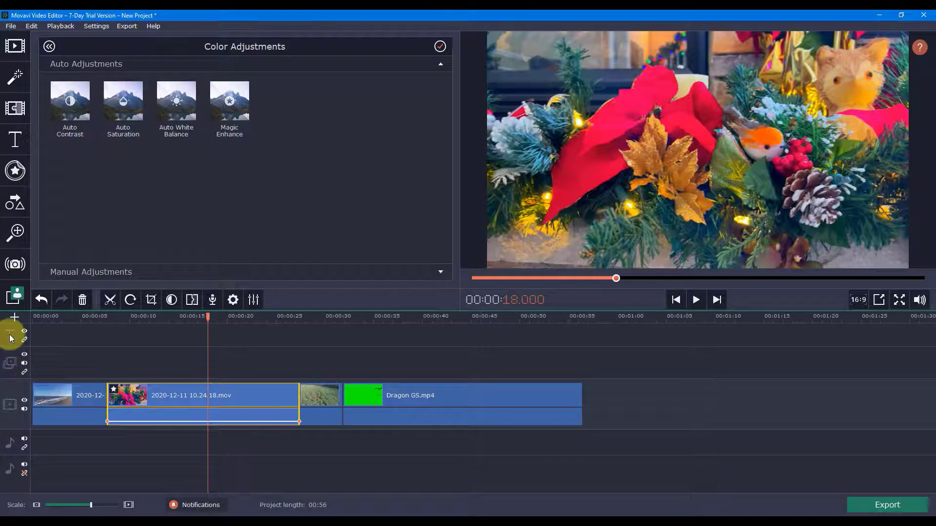
right_click(5, 404)
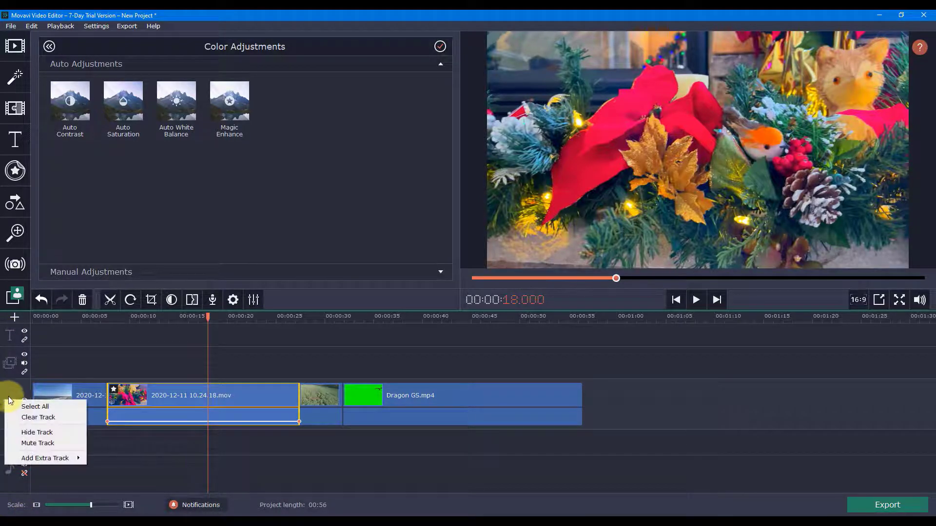
mouse_move(31, 464)
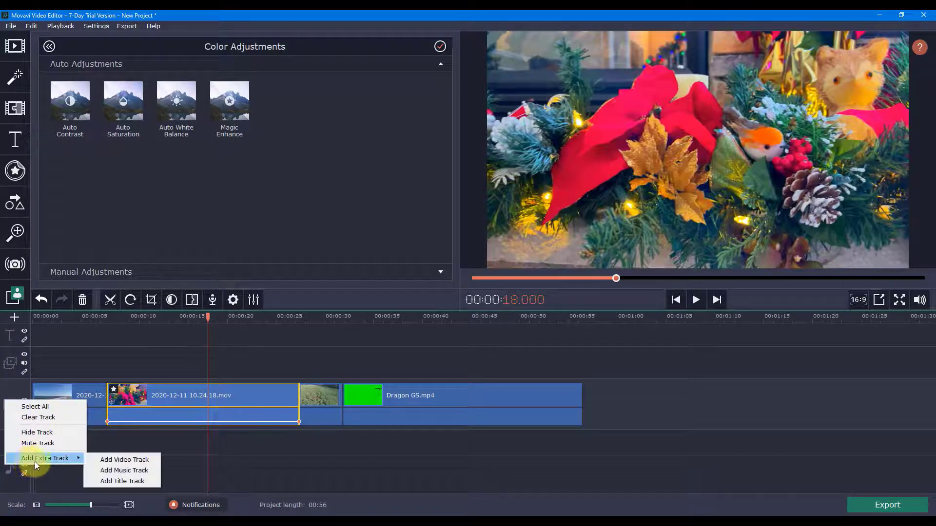
click(126, 461)
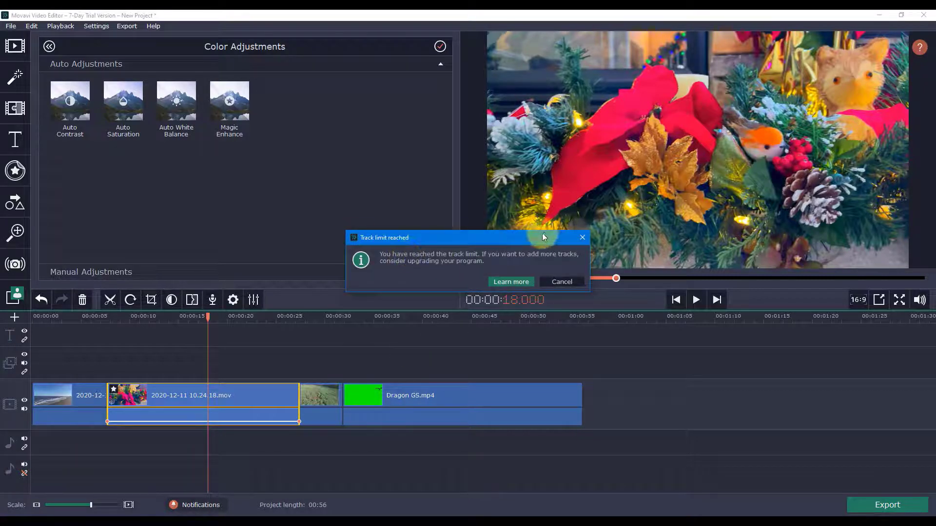
click(561, 282)
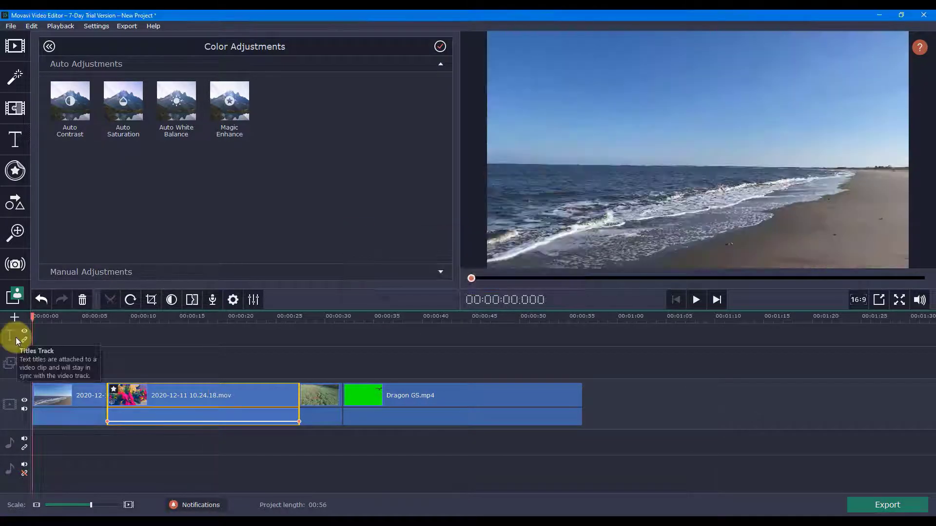
Step: Split the background music where the video clips end, at about 56.4 seconds, and delete the remaining part
drag(33, 316, 583, 317)
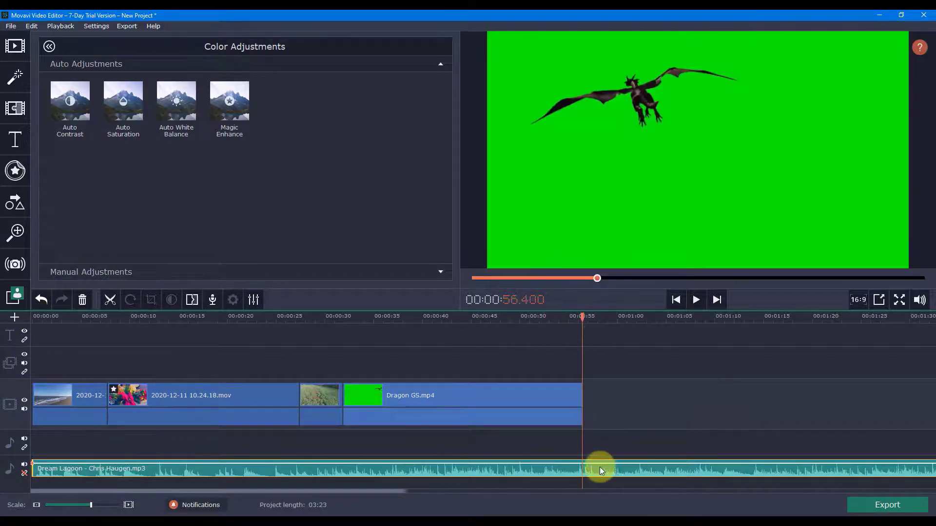
click(109, 300)
click(641, 470)
key(Delete)
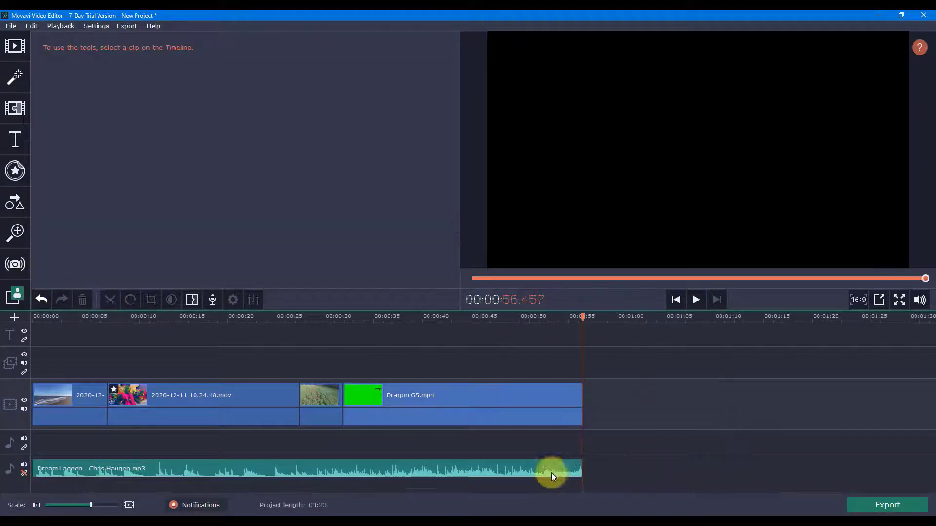
Step: Give the trimmed background music a 3.0-second fade-in and a 3.0-second fade-out, and return to the start of the timeline
click(554, 471)
right_click(554, 471)
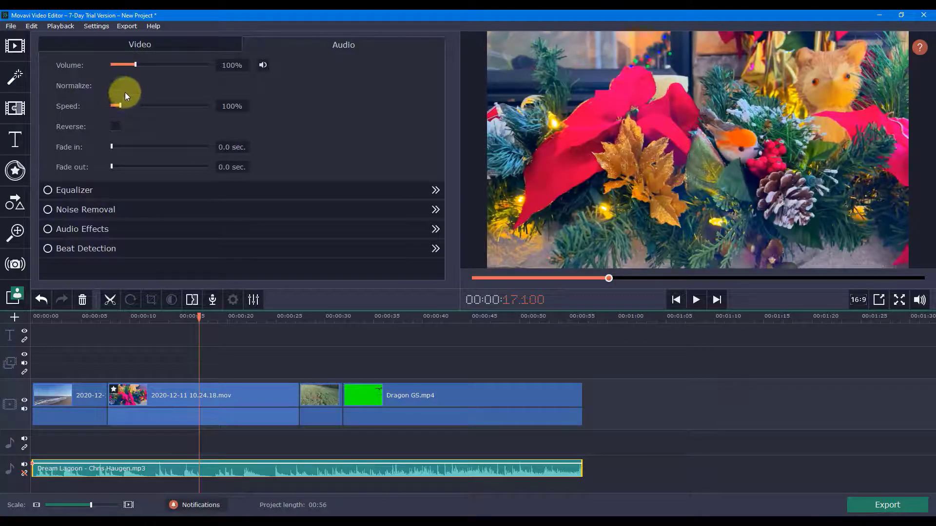
drag(128, 145, 144, 166)
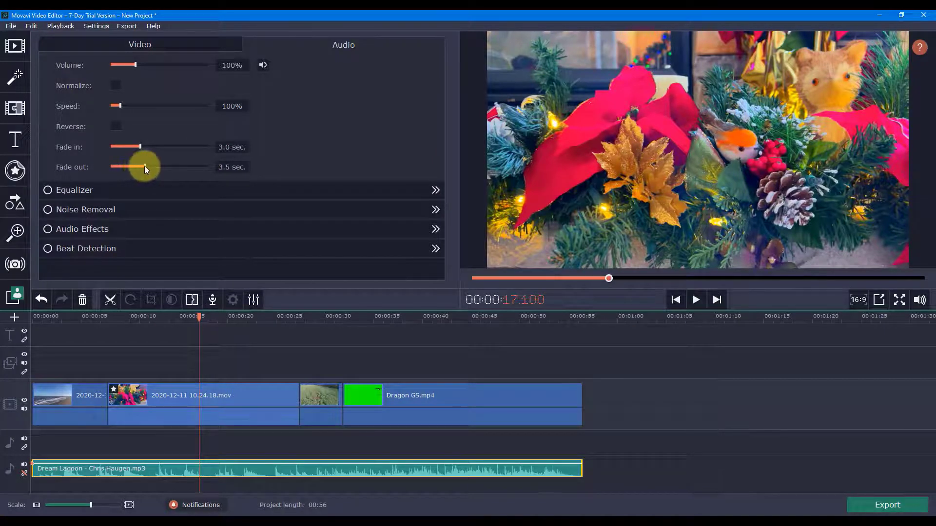
drag(203, 312, 17, 366)
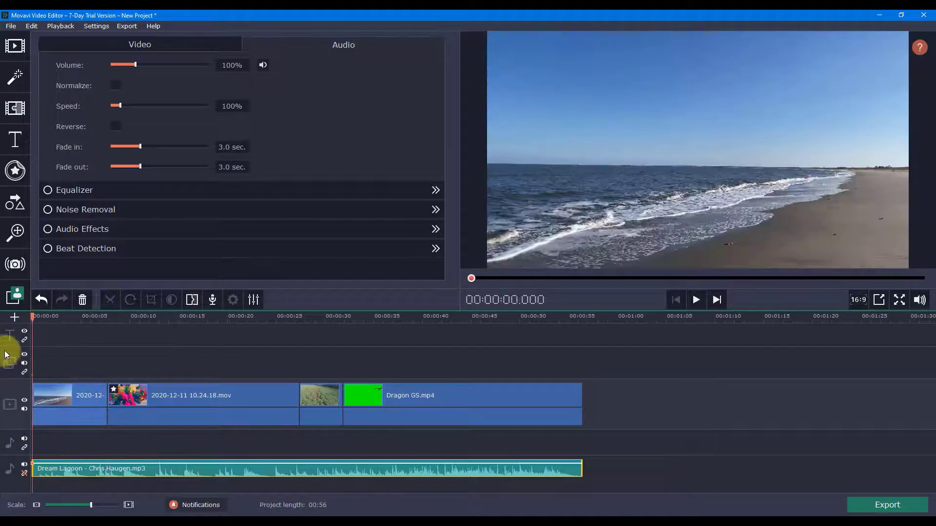
Step: Browse the Basic, Intros and Artistic title collections and place the Clean slanted line title at the start of the titles track
click(64, 335)
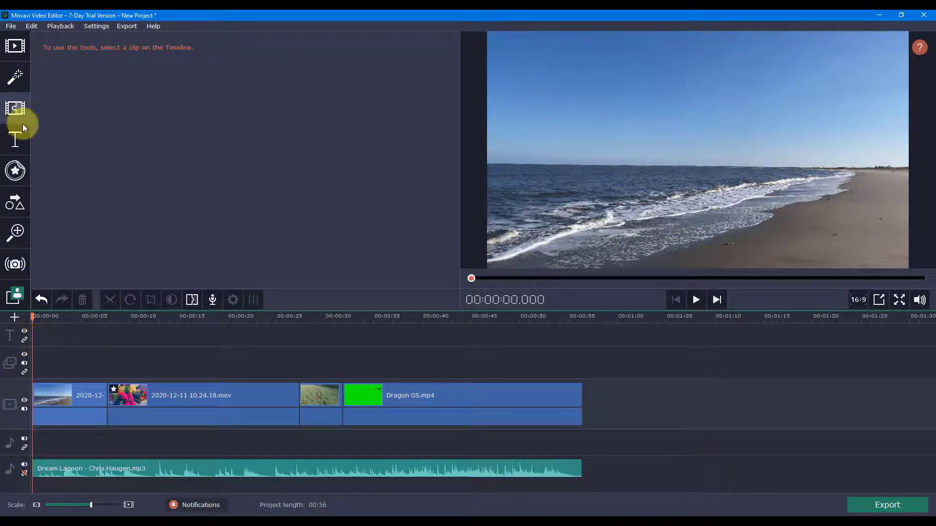
click(15, 139)
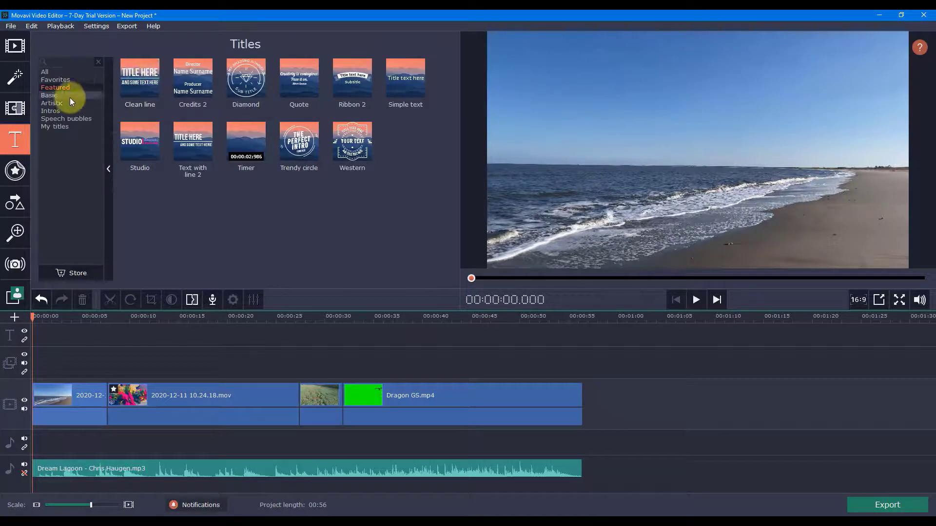
click(59, 80)
click(59, 95)
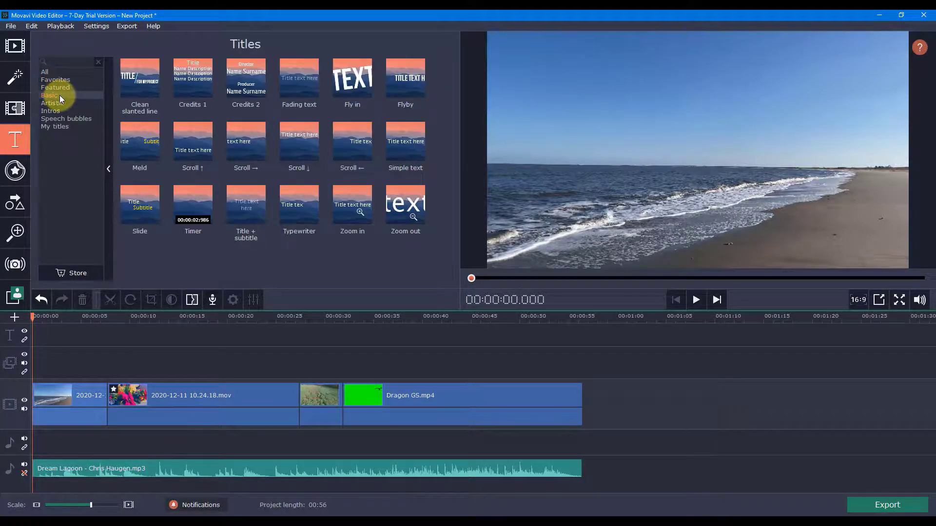
click(62, 110)
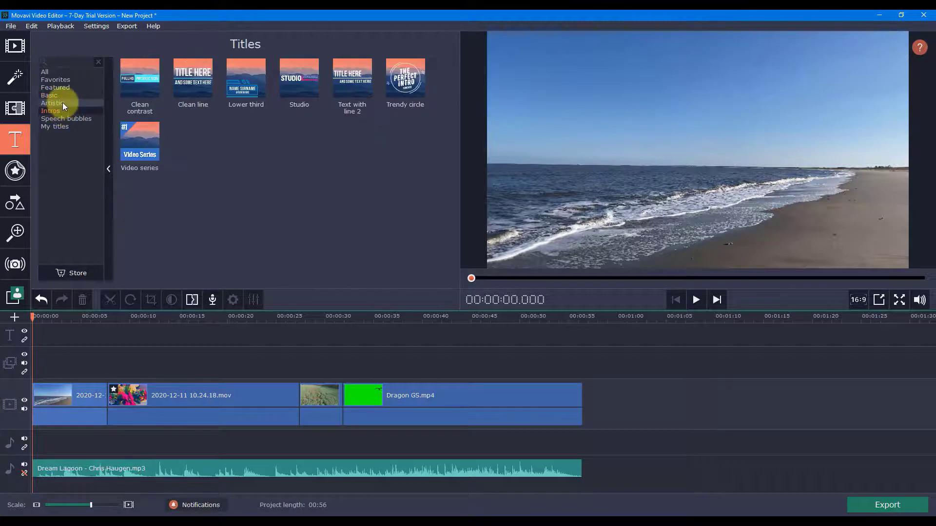
click(62, 103)
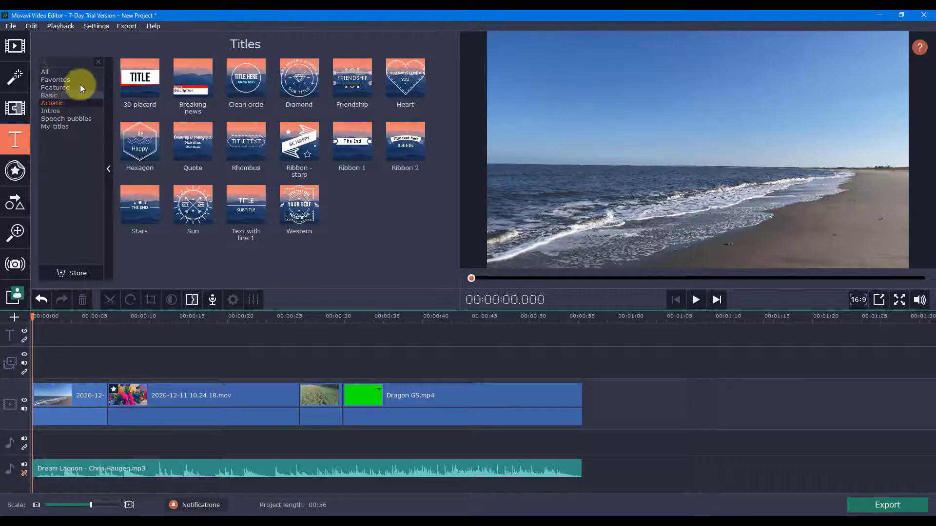
click(54, 96)
drag(140, 78, 32, 334)
click(57, 336)
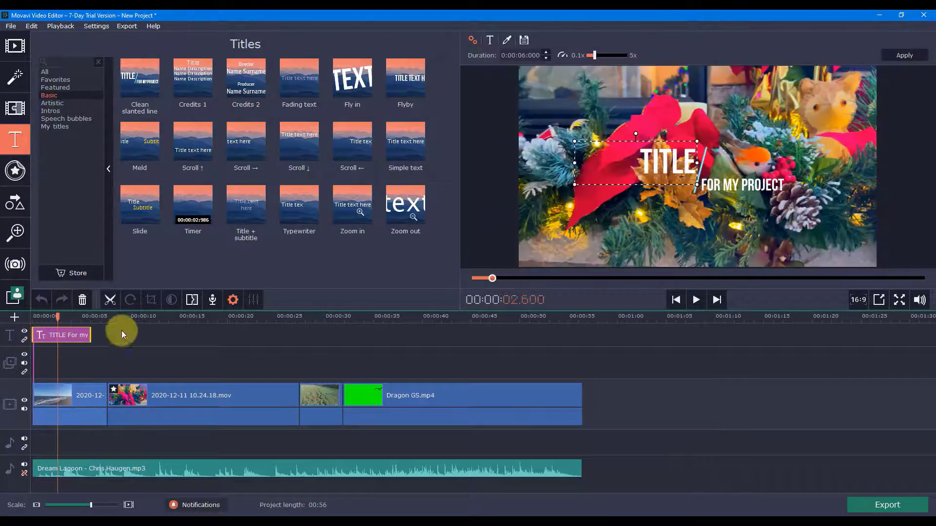
Step: Replace the title's main text with "Welcome" and its subtitle with "Movani"
double_click(657, 163)
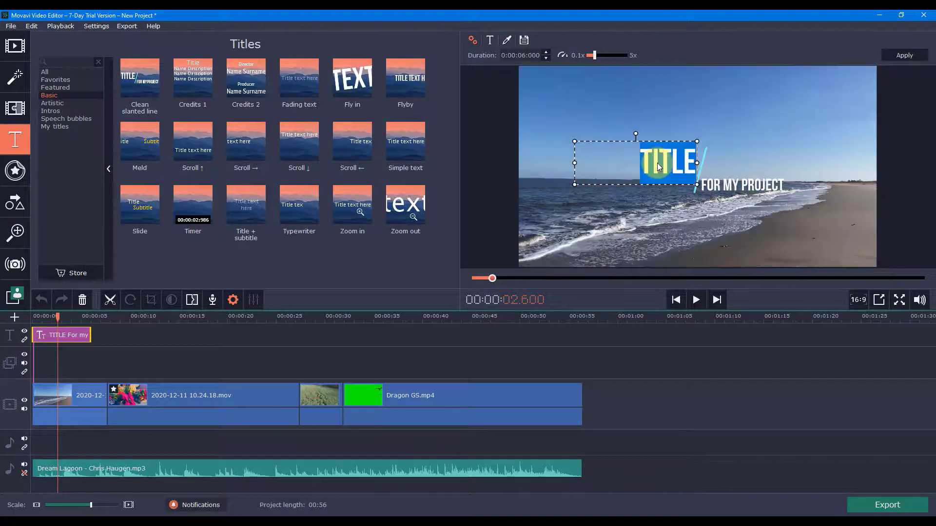
text(Welcome)
click(739, 188)
double_click(710, 187)
text(Movani)
Step: Play the new title from the start of the timeline and examine the editing commands available for its clip
click(37, 316)
click(703, 303)
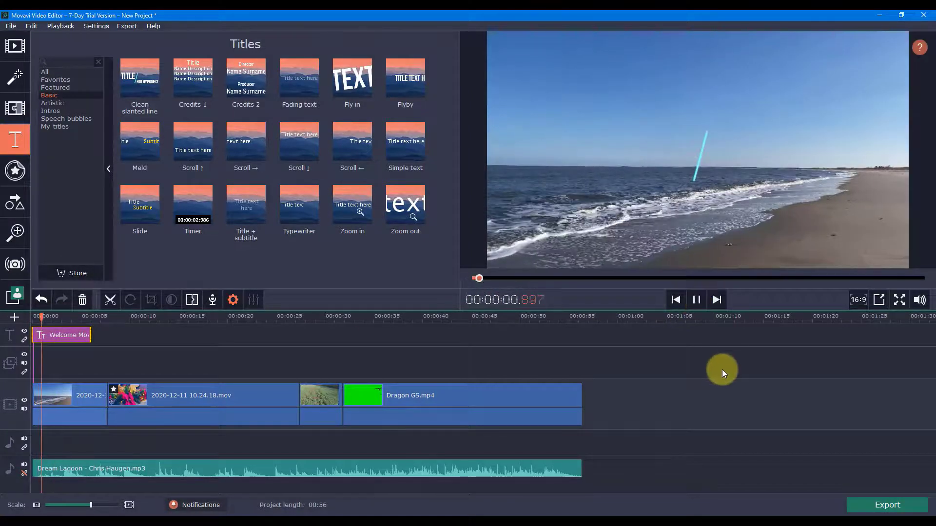
click(700, 300)
click(501, 278)
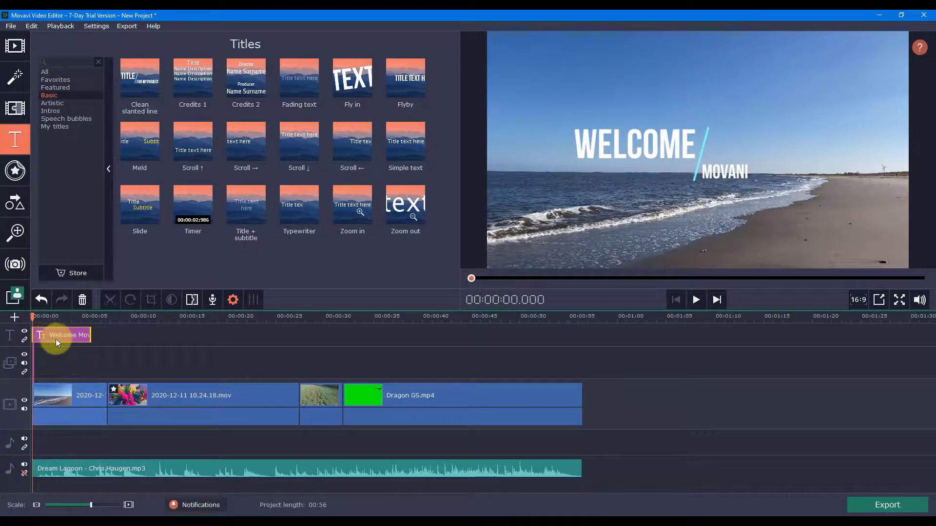
right_click(74, 335)
mouse_move(105, 372)
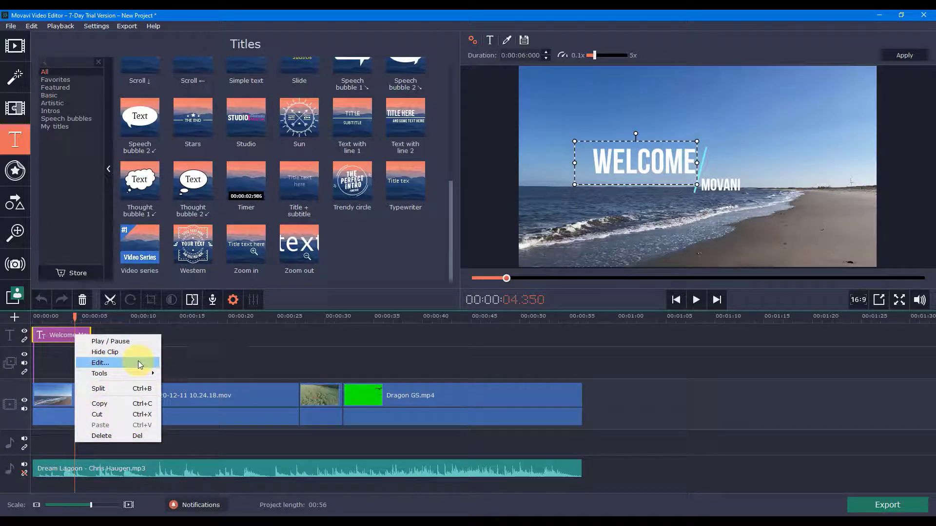
click(315, 335)
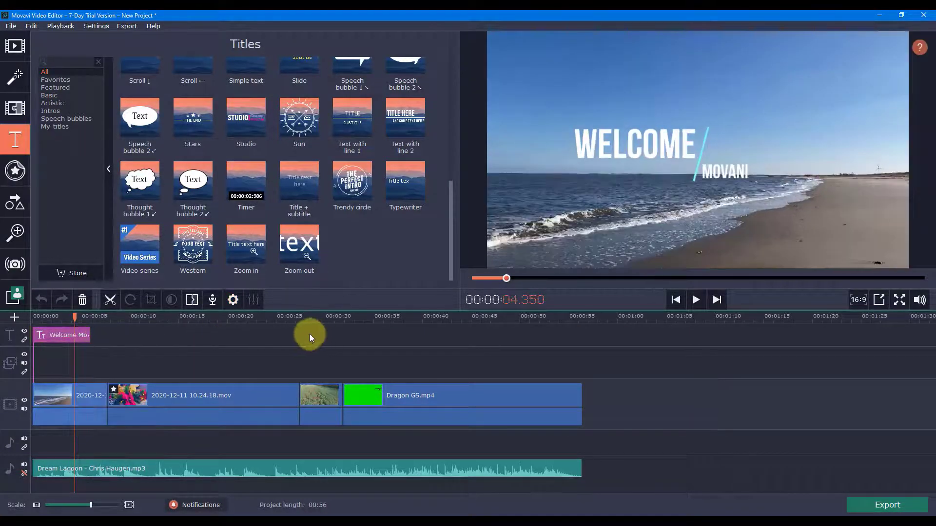
Step: Try the Blur in-out style for all clips in the Transition Wizard and leave it without applying
click(192, 301)
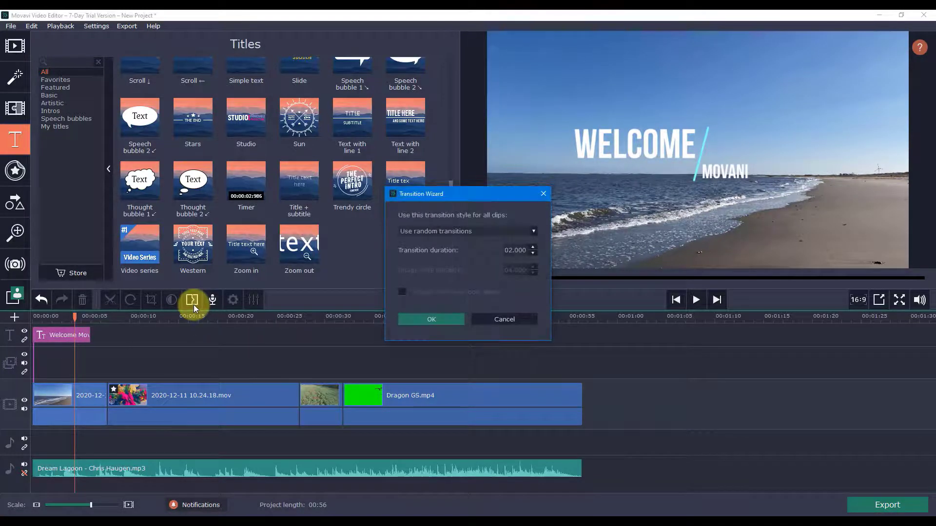
click(416, 233)
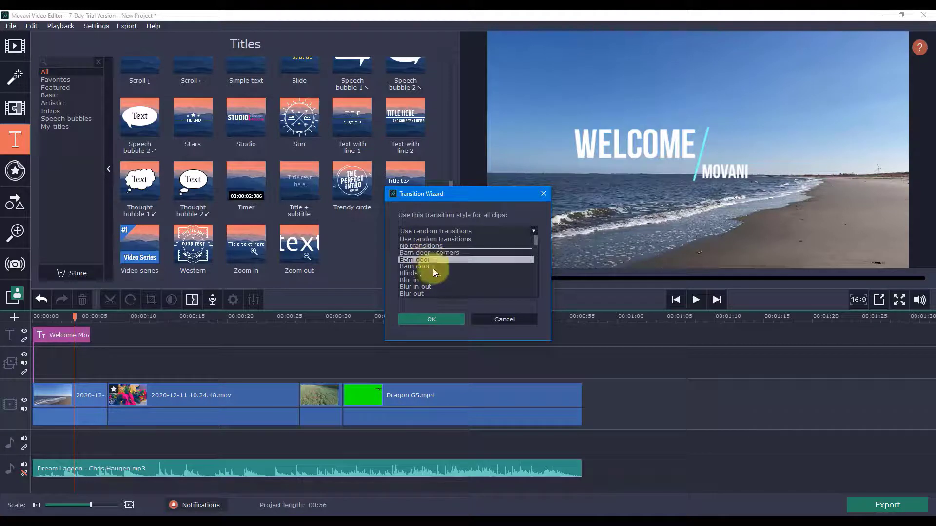
click(436, 287)
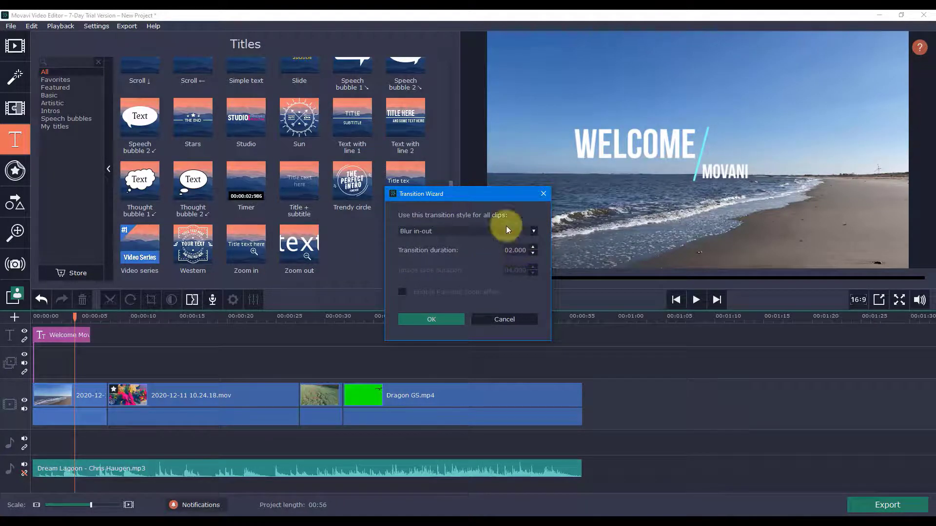
click(544, 194)
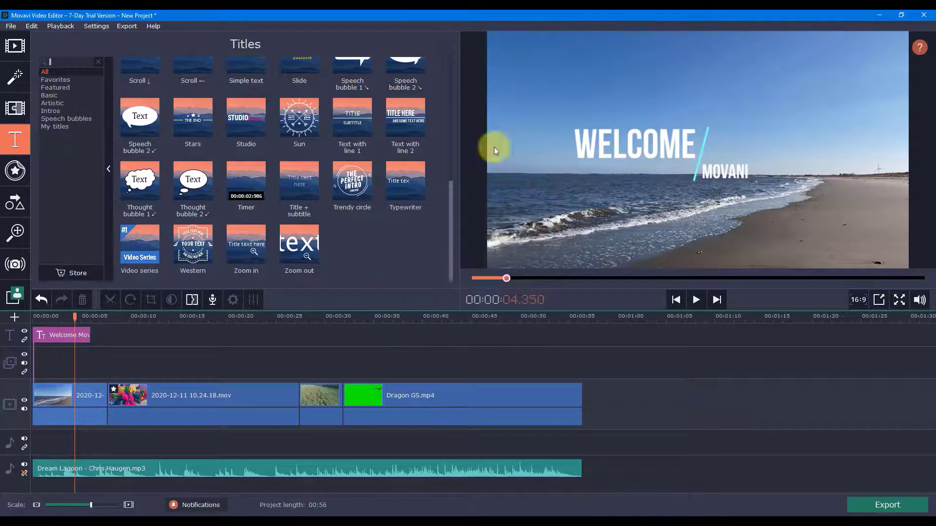
Step: Look through the stickers and callouts, and try a Zoom in effect on the Christmas decoration clip
click(19, 179)
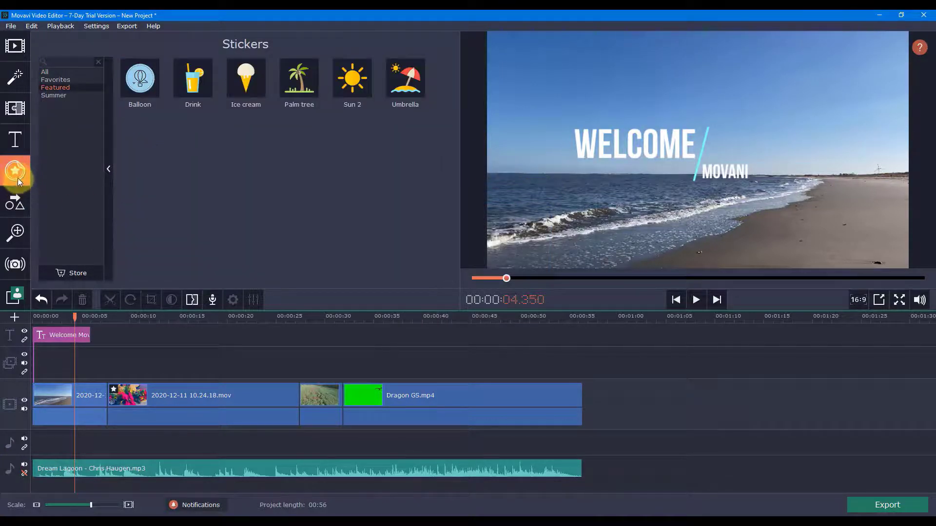
click(17, 202)
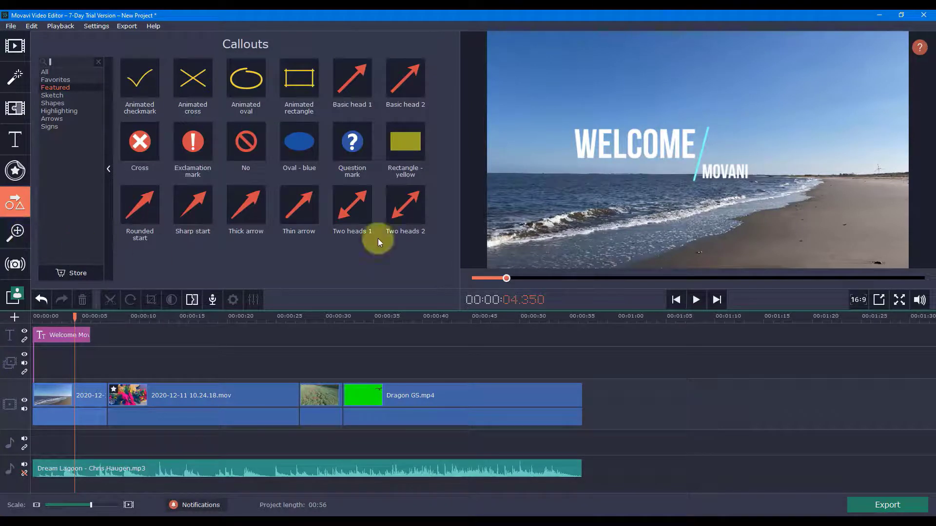
click(17, 238)
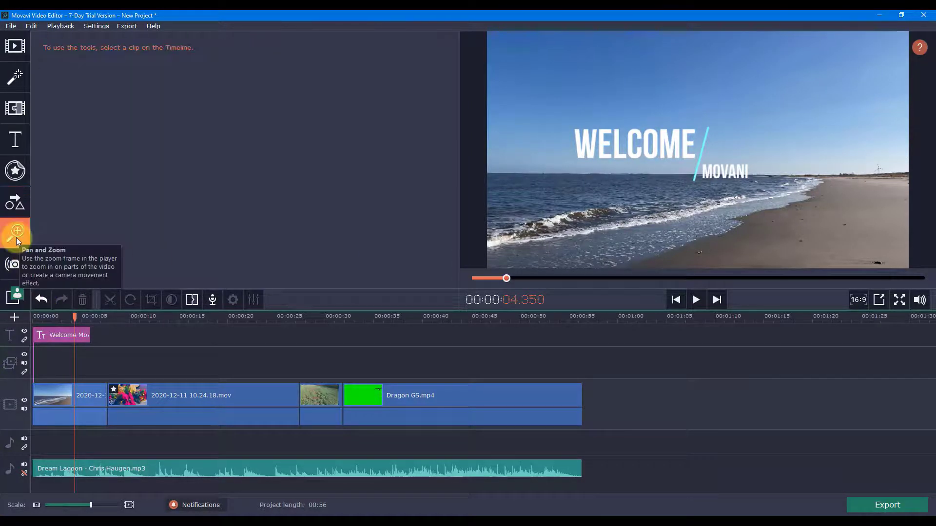
click(174, 404)
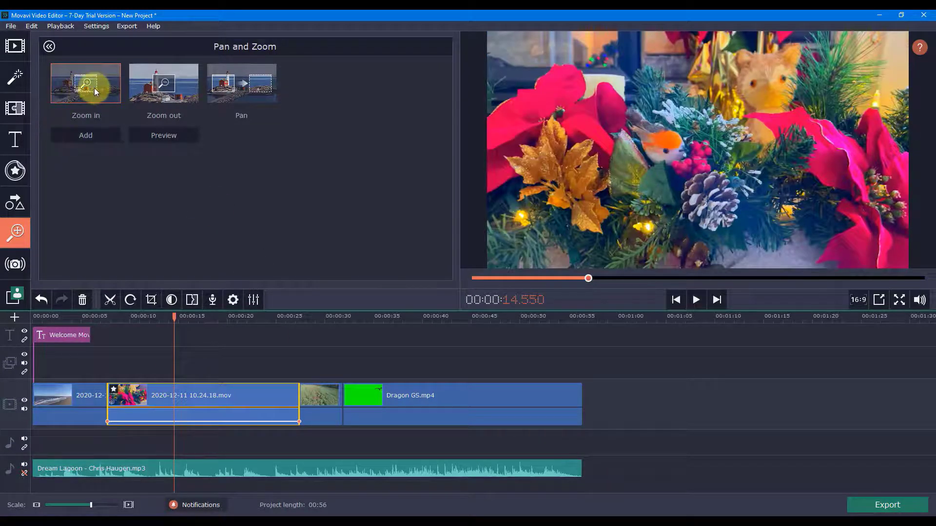
click(93, 140)
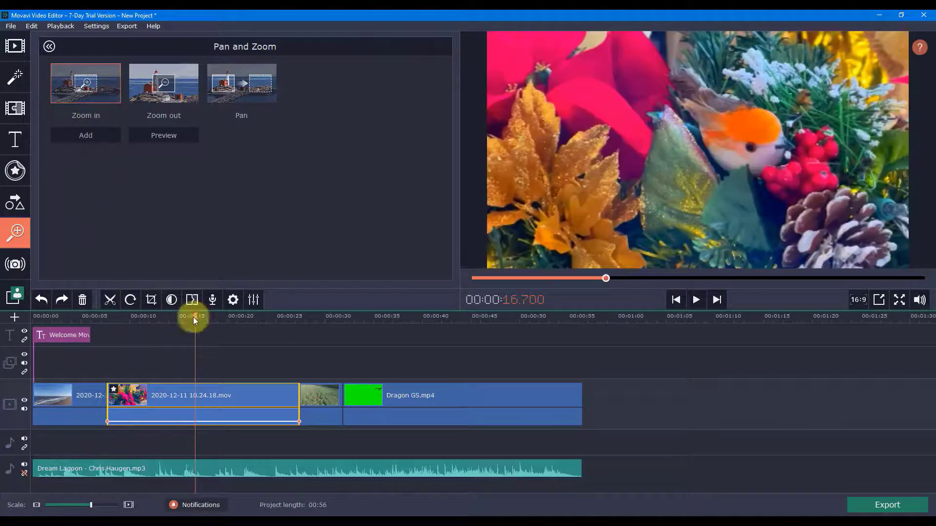
drag(194, 317, 31, 329)
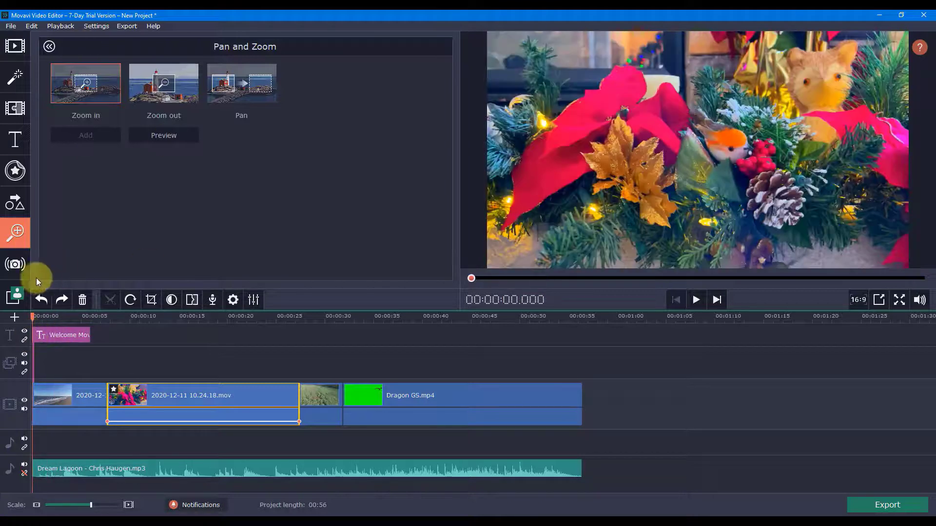
Step: Examine the accuracy and shaking options for stabilizing the Christmas decoration clip, and cancel
click(16, 265)
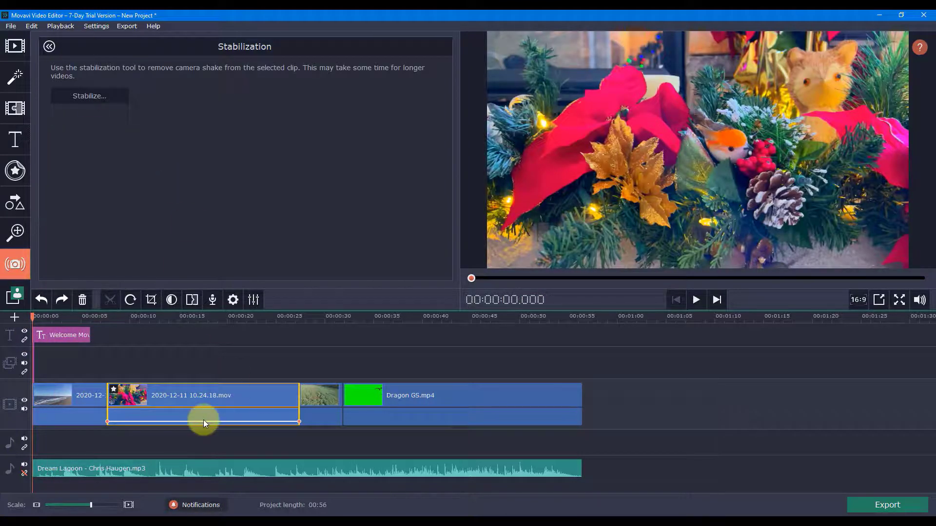
click(197, 401)
click(94, 98)
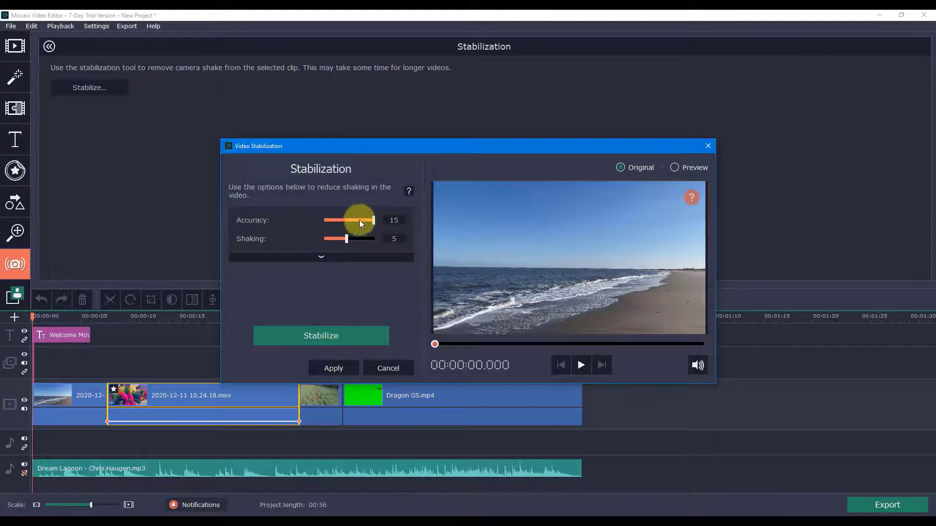
click(390, 370)
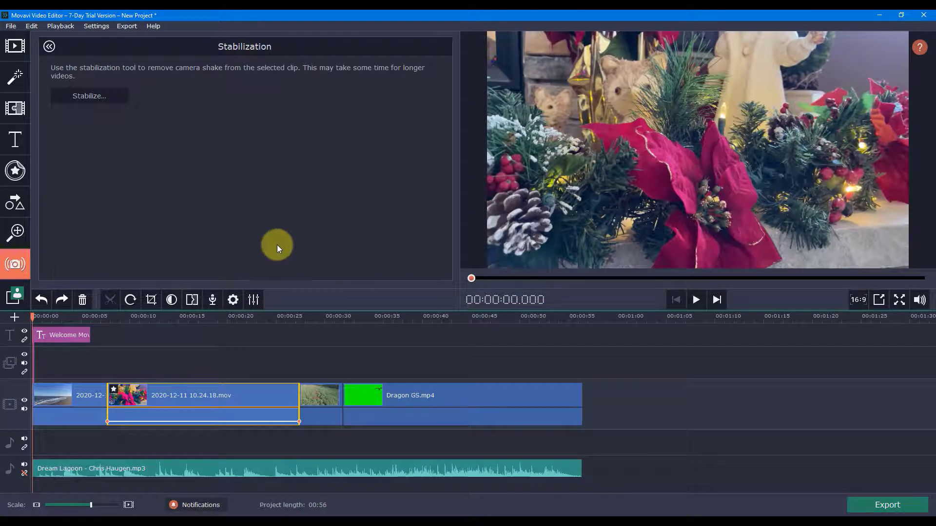
Step: Open the Chroma Key settings and move the green-screen dragon clip to the overlay track above the Christmas decoration clip
click(14, 300)
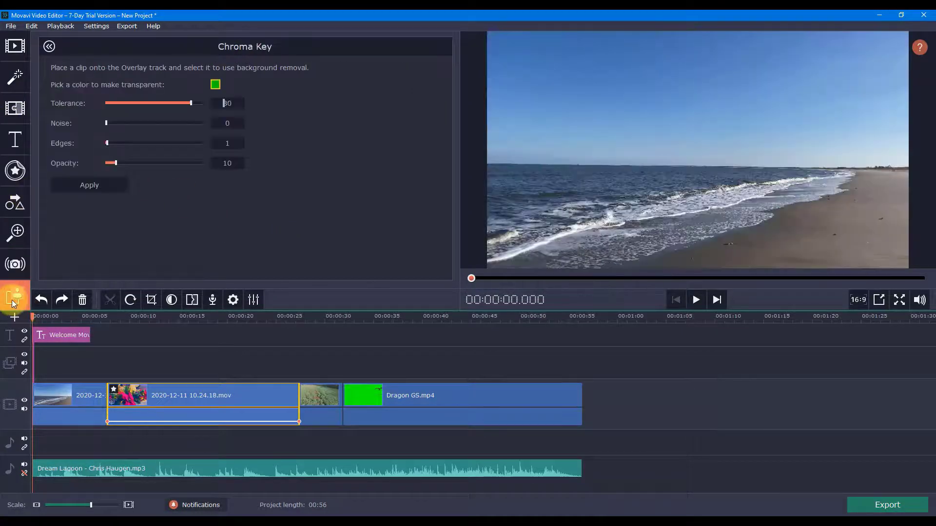
click(454, 395)
drag(454, 393, 226, 352)
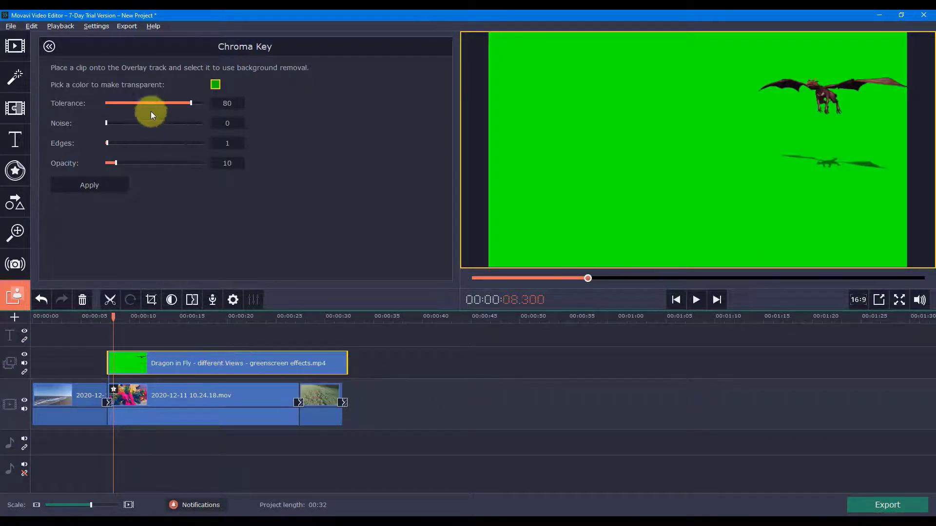
Step: Pick the green background of the dragon clip as the transparent colour and preview the dragon over the Christmas decoration clip
click(215, 86)
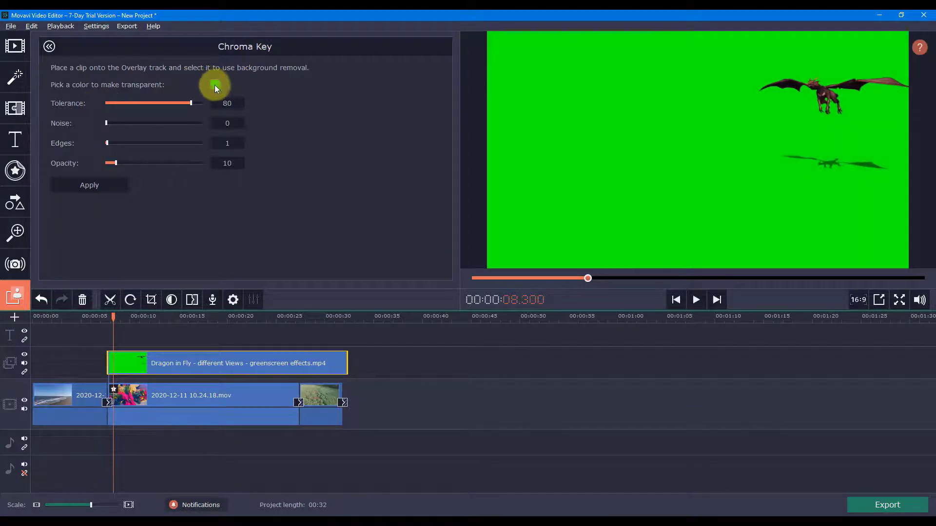
click(522, 147)
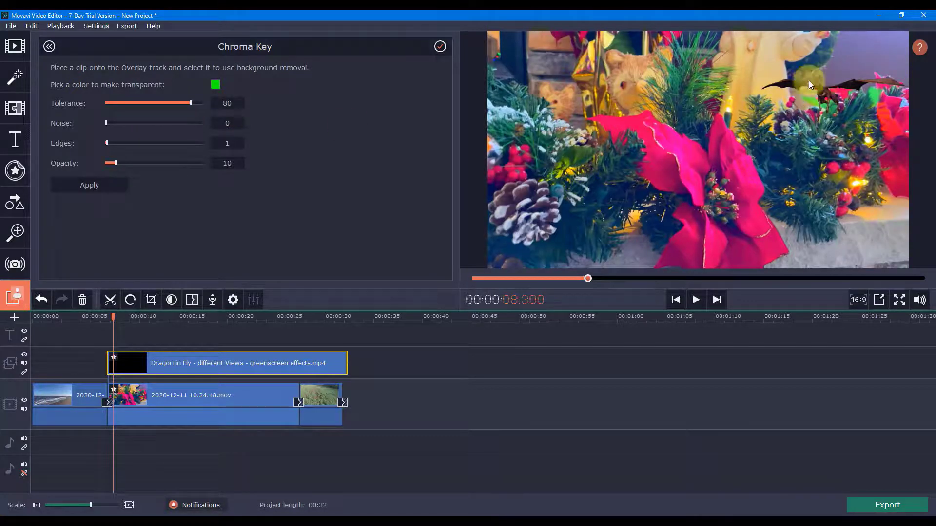
drag(114, 319, 113, 319)
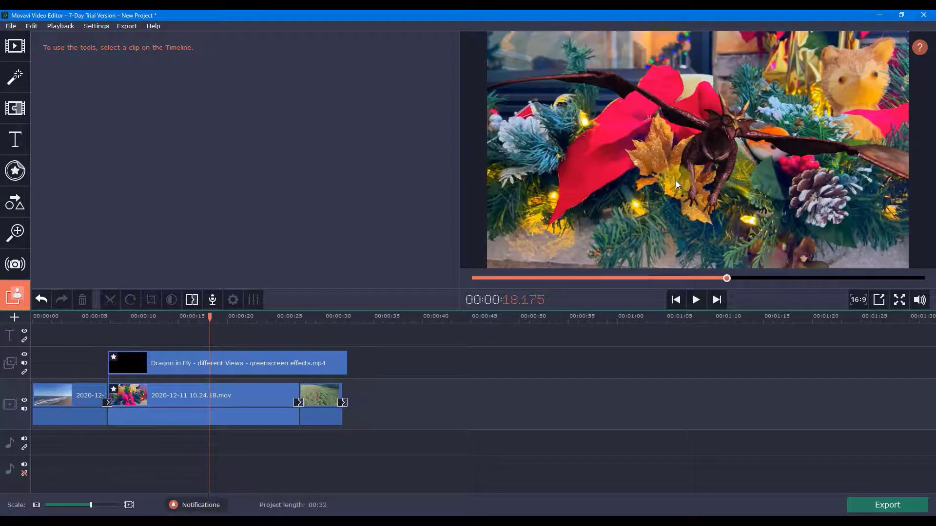
click(204, 367)
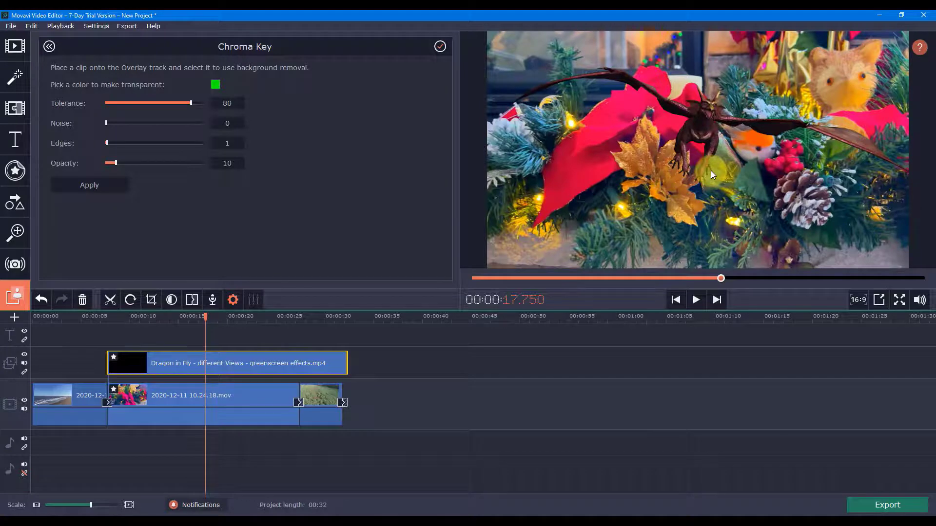
Step: Slow the deer running clip to 52% speed with the Slow Motion tool and play it back
click(320, 397)
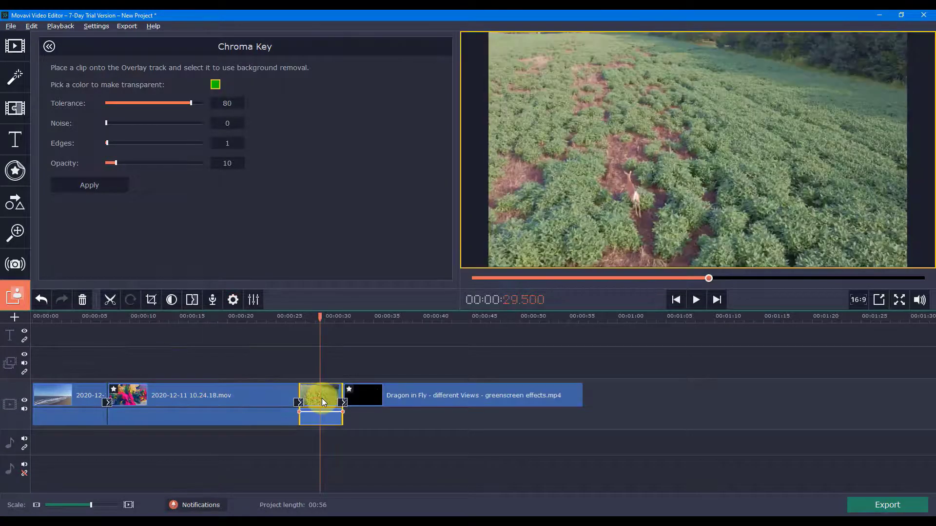
right_click(326, 395)
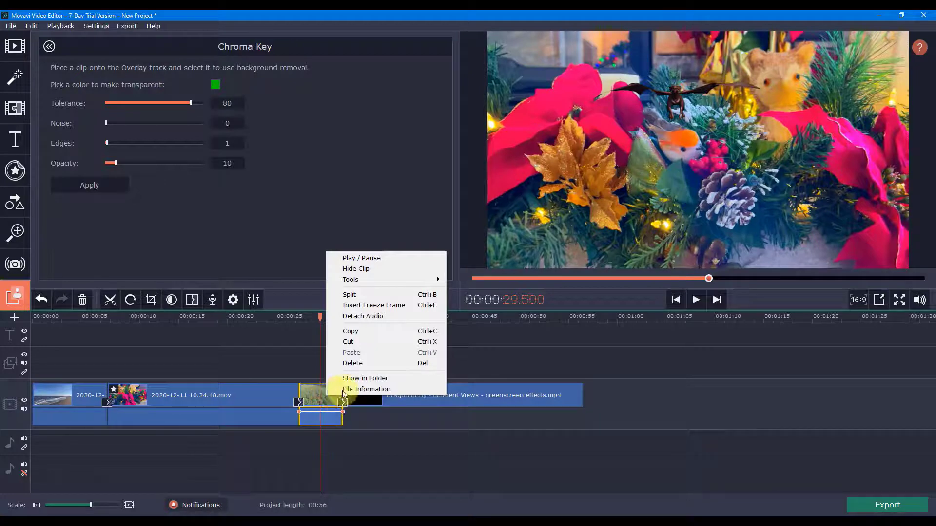
mouse_move(395, 280)
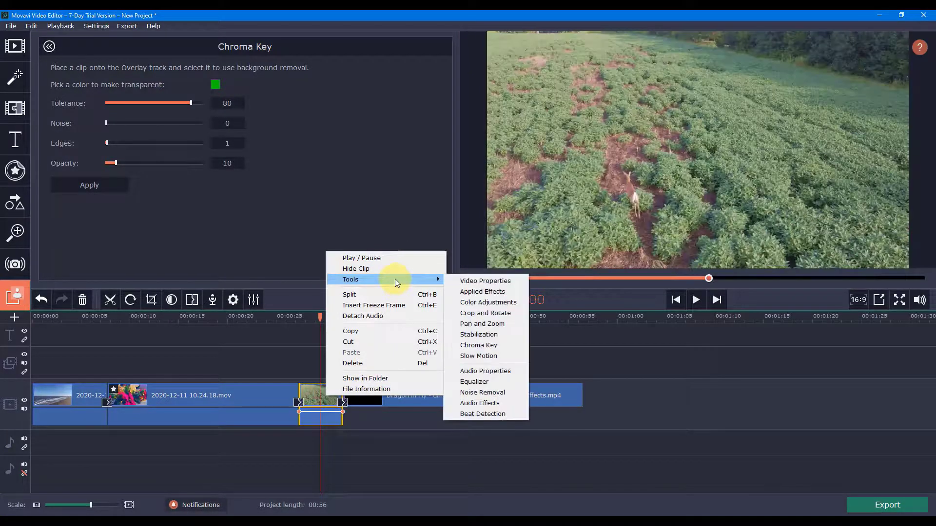
click(496, 355)
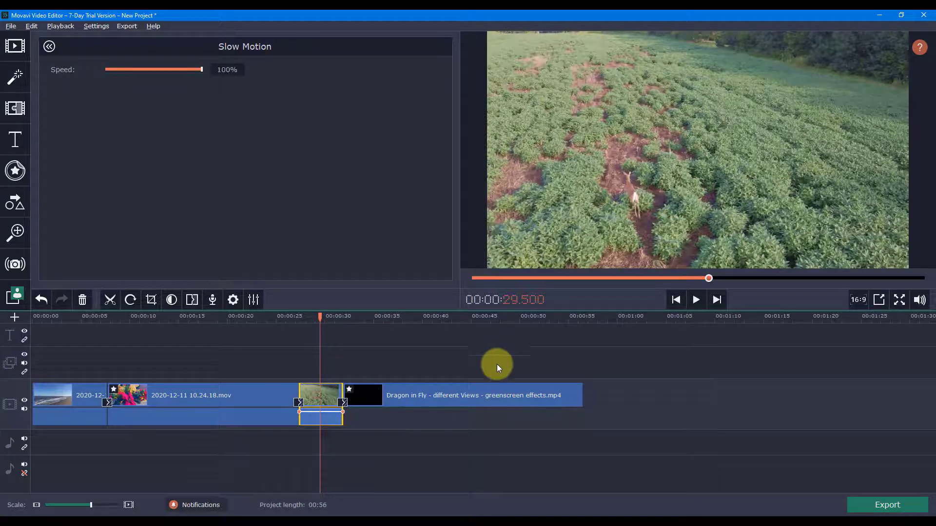
drag(201, 68, 149, 69)
drag(318, 318, 299, 319)
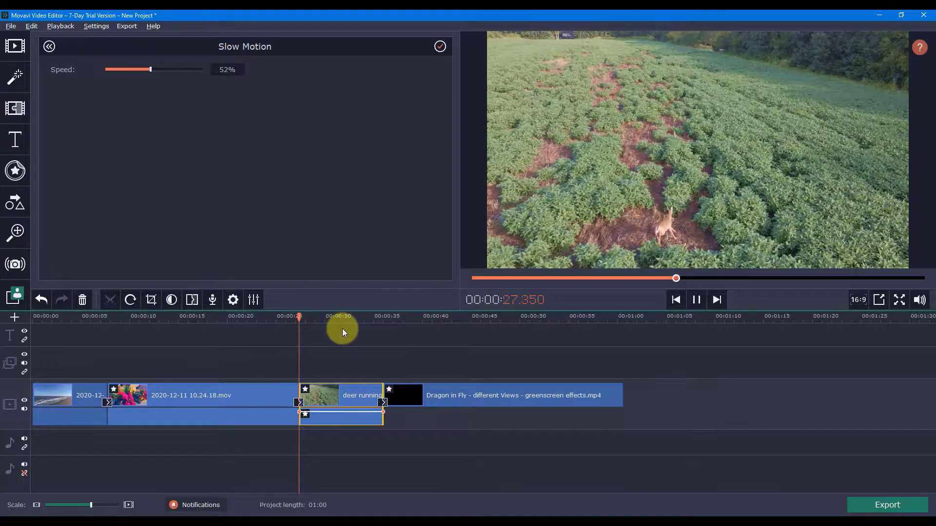
key(space)
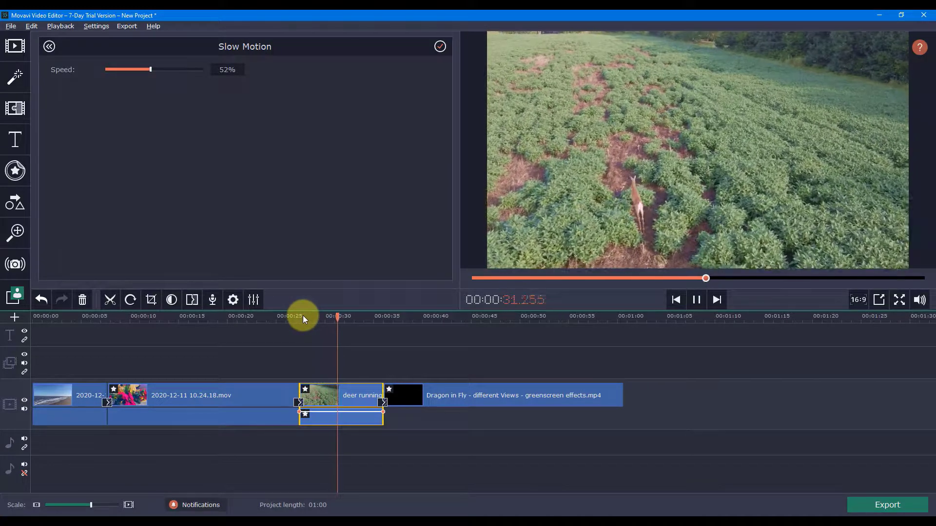
click(695, 302)
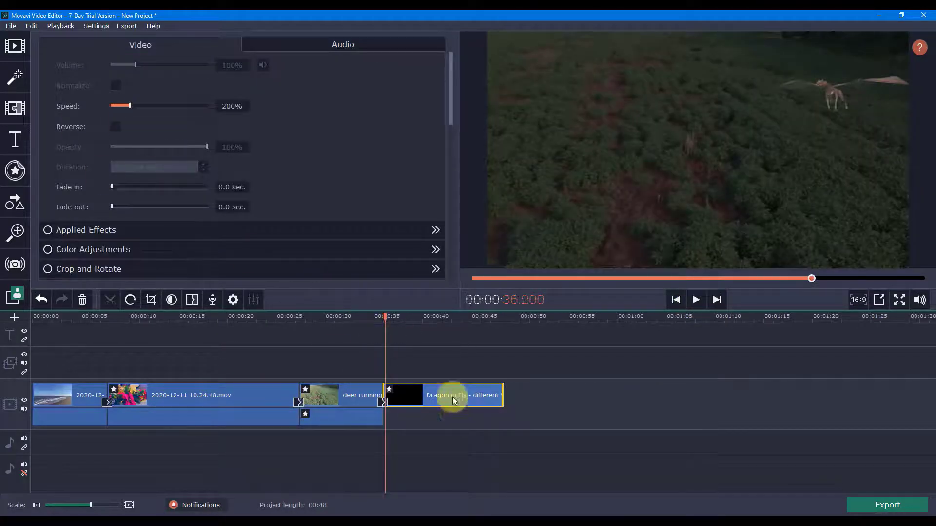
Step: Compare the speed settings of the dragon and deer clips, set the dragon clip's speed to 200%, and preview it
click(445, 394)
click(317, 393)
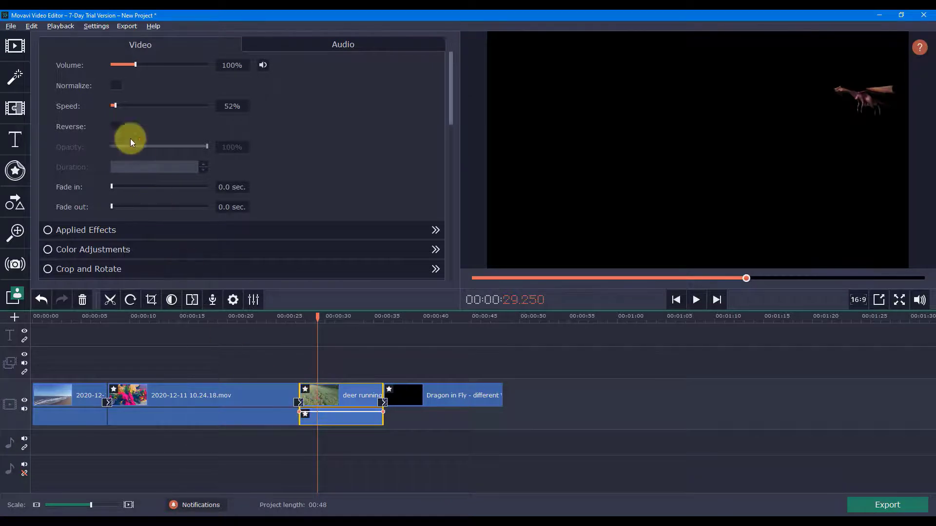
drag(116, 106, 129, 106)
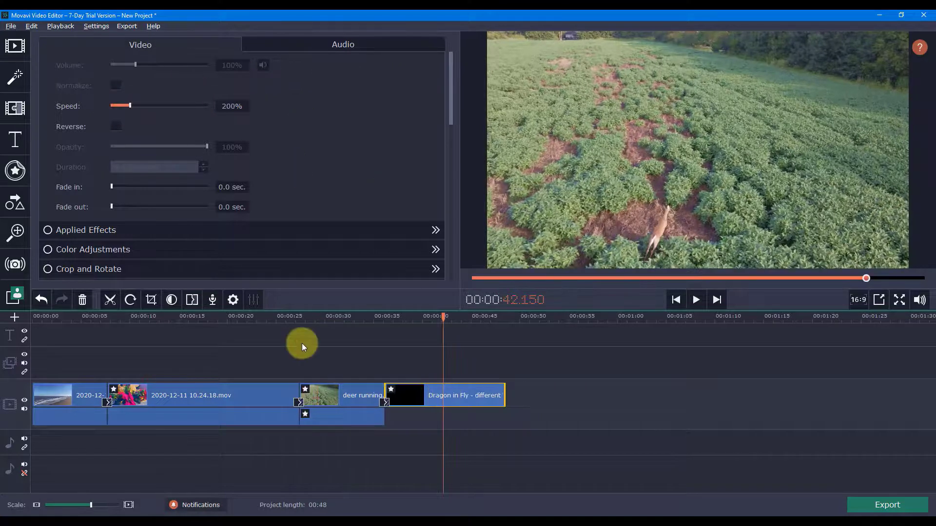
drag(454, 316, 397, 317)
key(space)
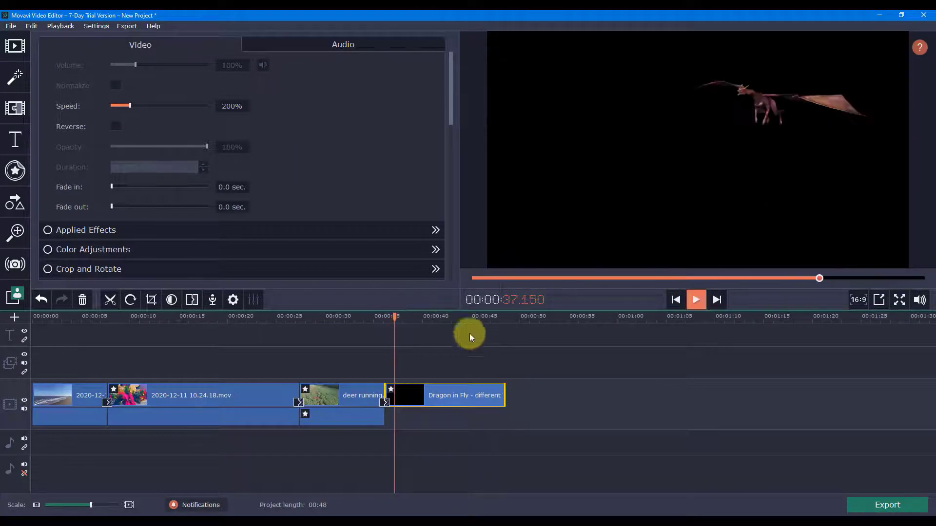
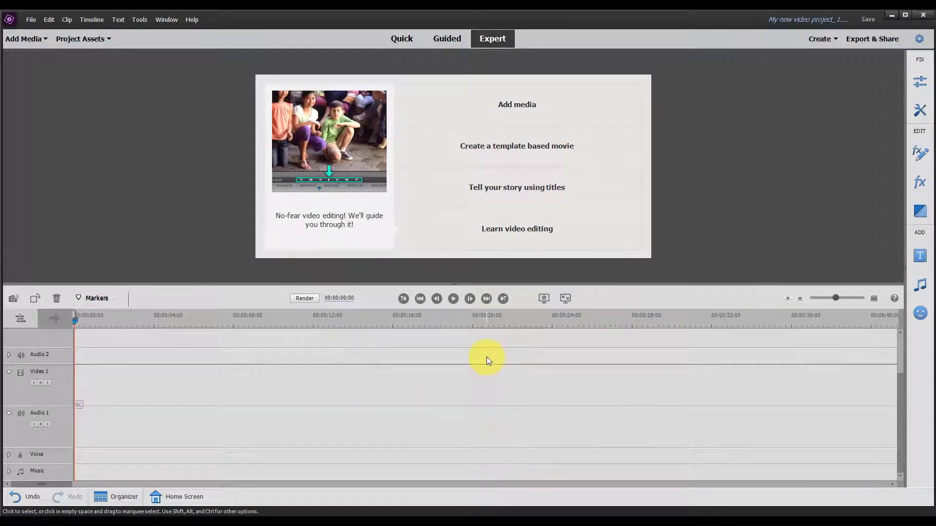
Step: View the Quick and Guided workspaces and walk into the guided edit for putting a video inside a title, ending it at the media import stage
click(402, 39)
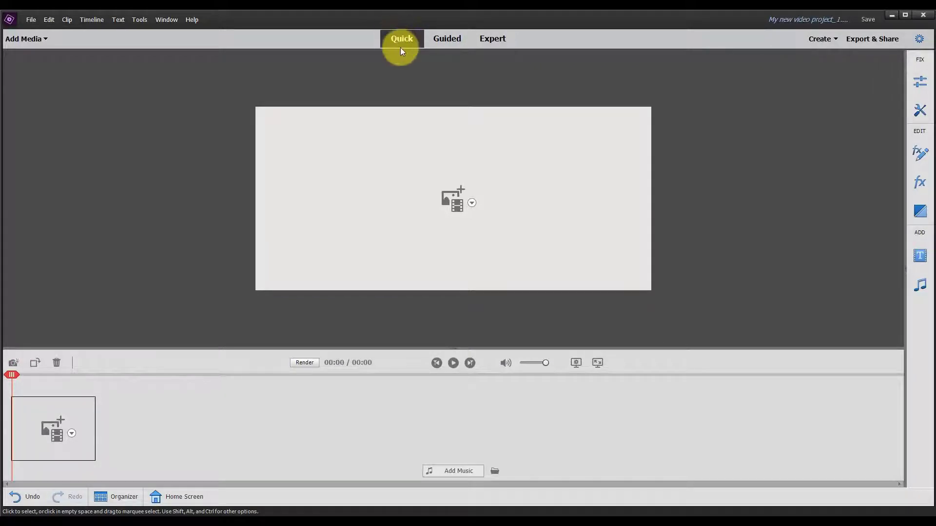
click(443, 41)
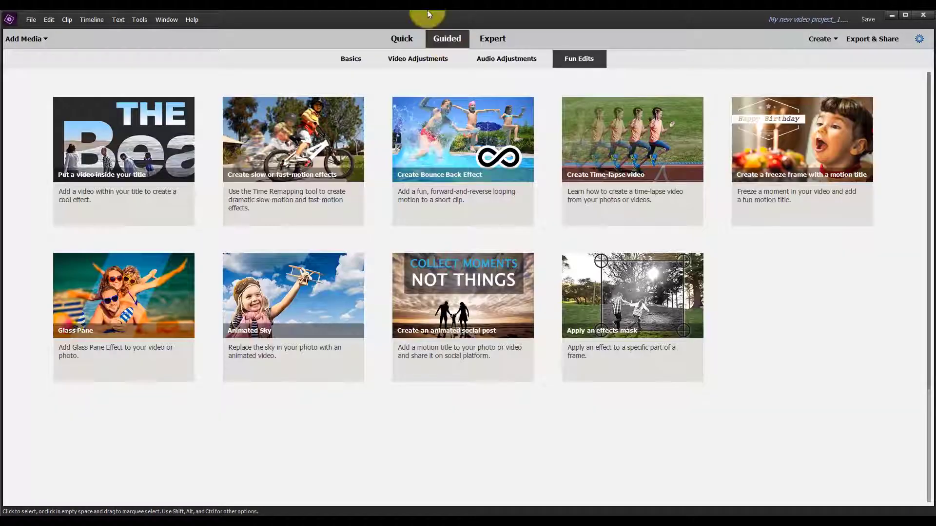
click(136, 150)
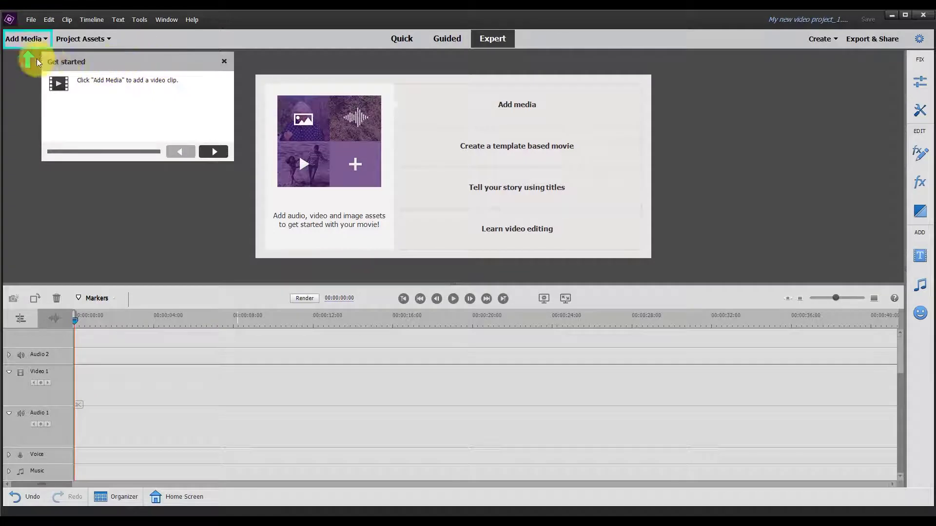
click(213, 152)
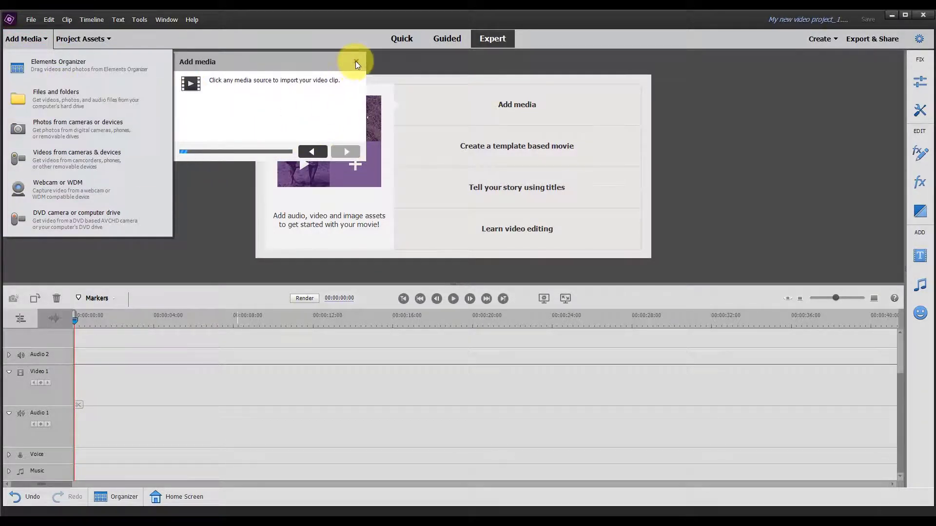
click(355, 61)
Step: Browse the guided edits under Basics, Video Adjustments, Audio Adjustments and Fun Edits
click(447, 38)
click(507, 58)
click(351, 58)
click(420, 60)
click(490, 61)
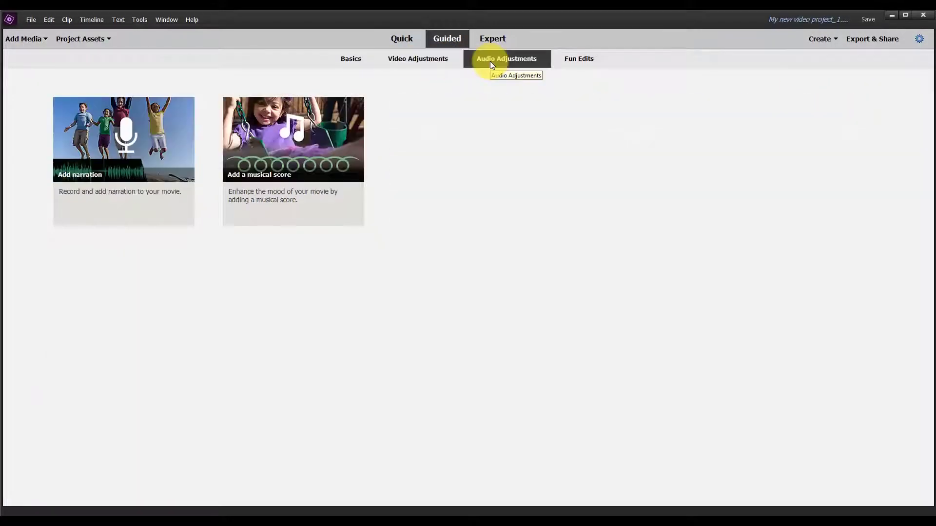
click(571, 60)
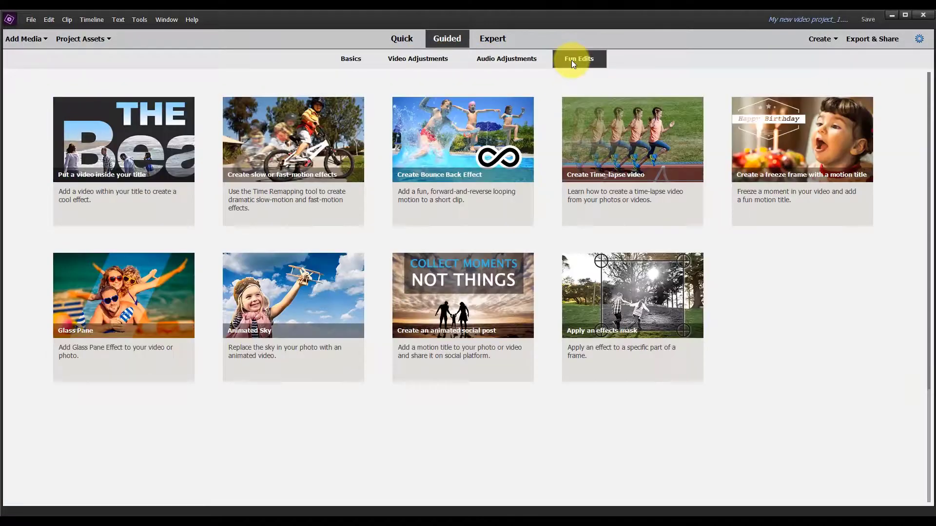
Step: In the Quick workspace, import the beach, Christmas decoration, deer and green-screen dragon clips and a music track from the examples folder
click(404, 38)
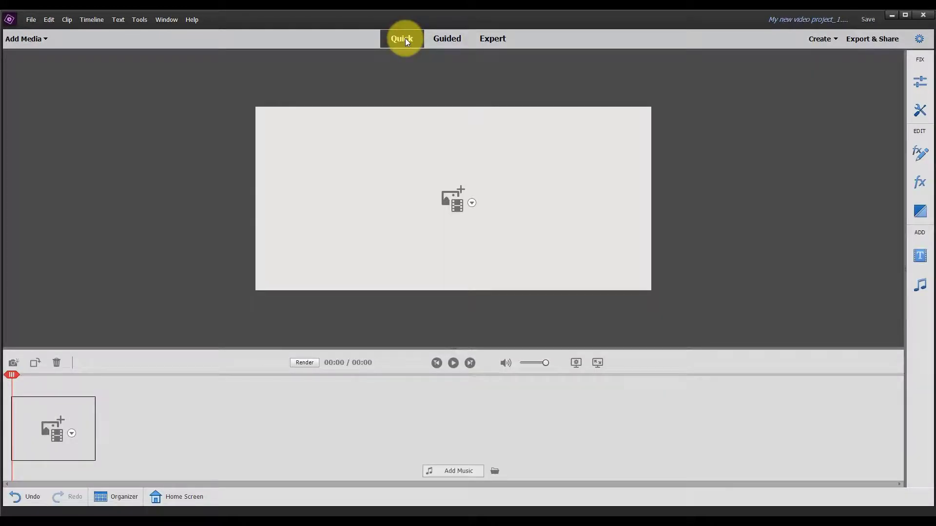
click(473, 203)
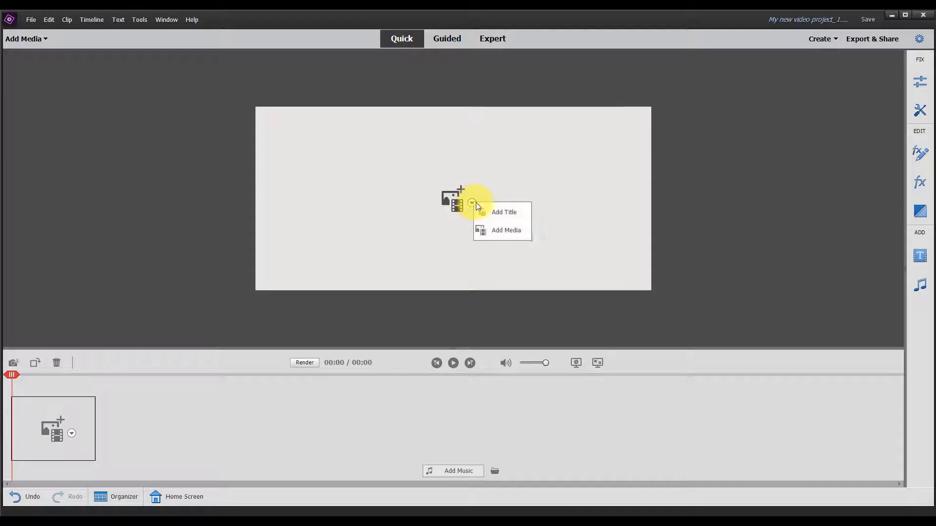
click(70, 437)
click(70, 435)
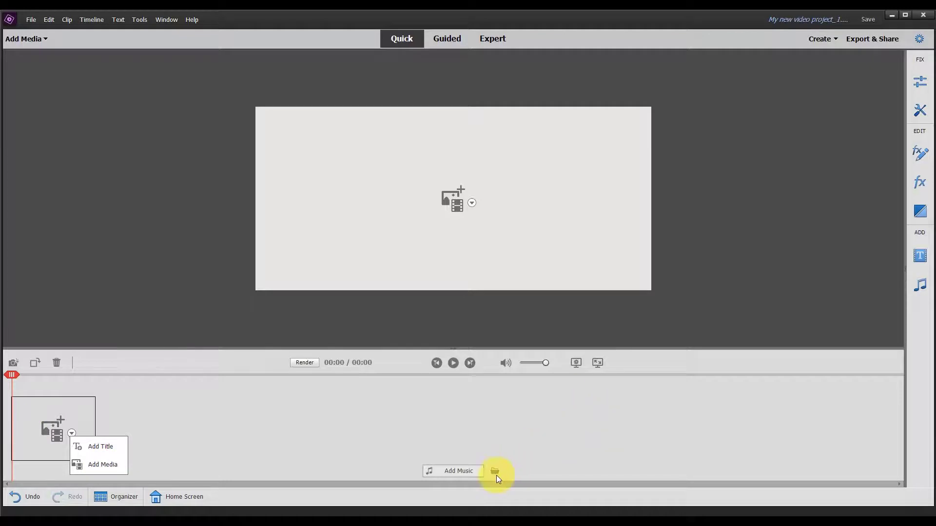
click(103, 465)
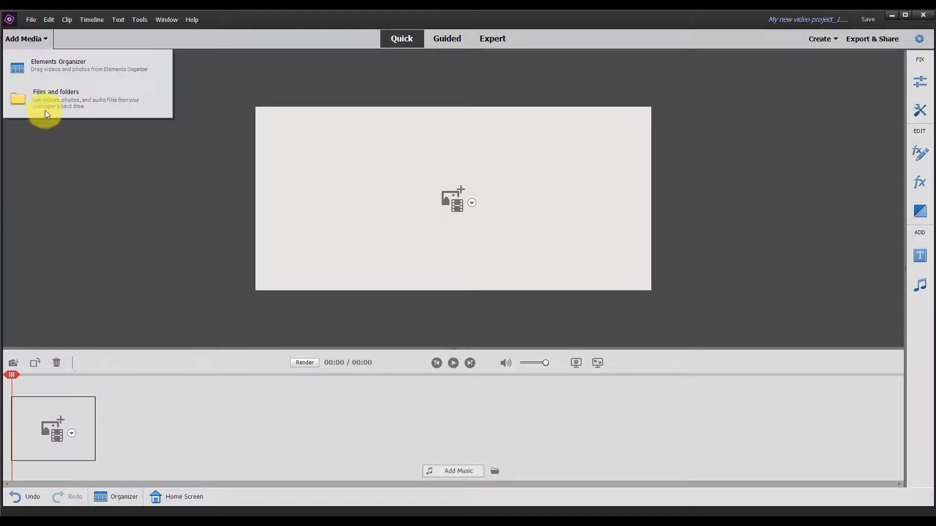
click(45, 115)
click(110, 108)
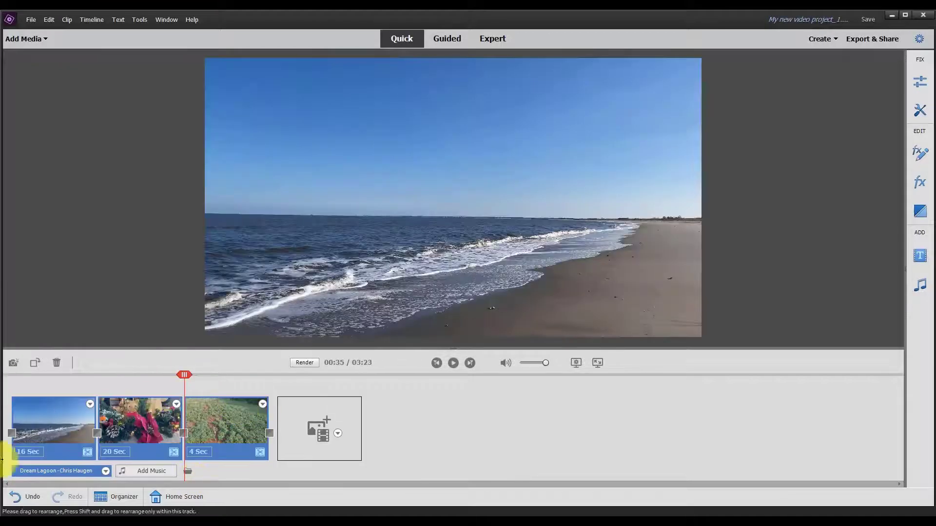
Step: Check the fade and volume options of the beach and Christmas decoration clips, and preview the dragon and beach clips in the sceneline
click(89, 404)
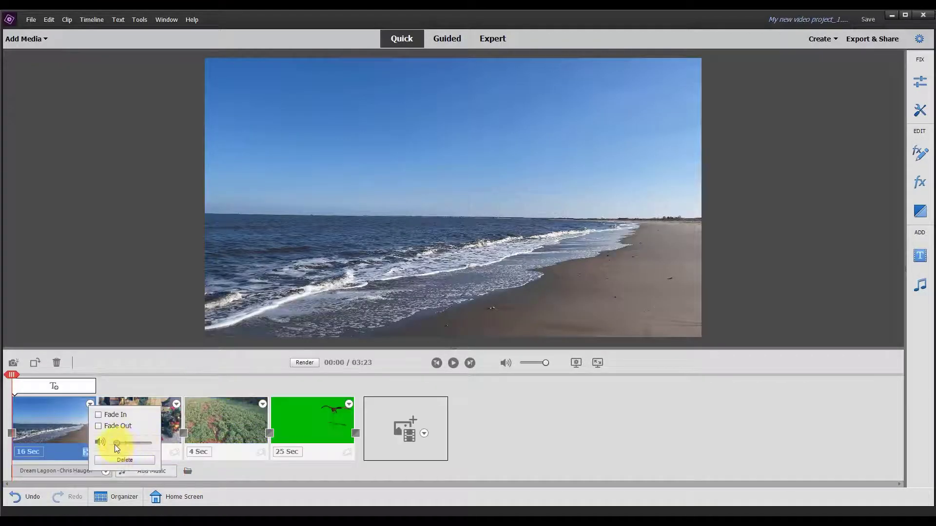
click(176, 404)
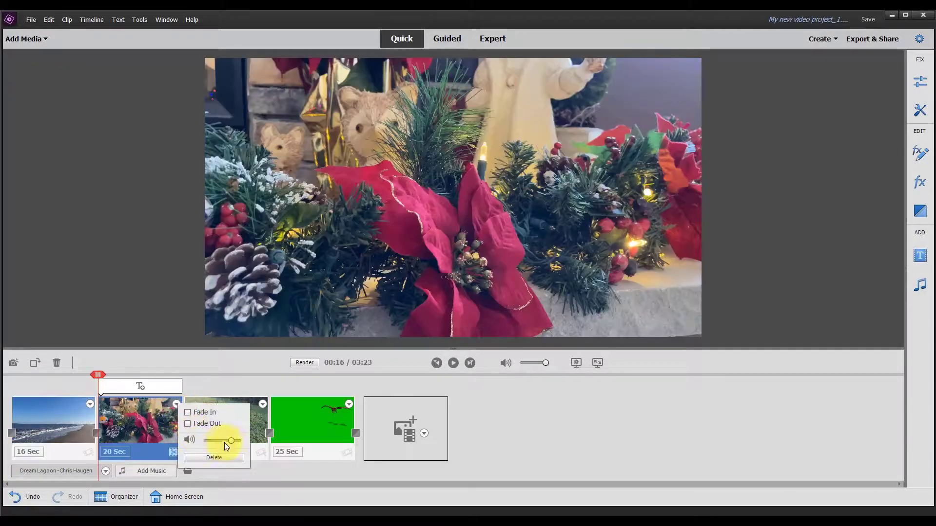
click(289, 417)
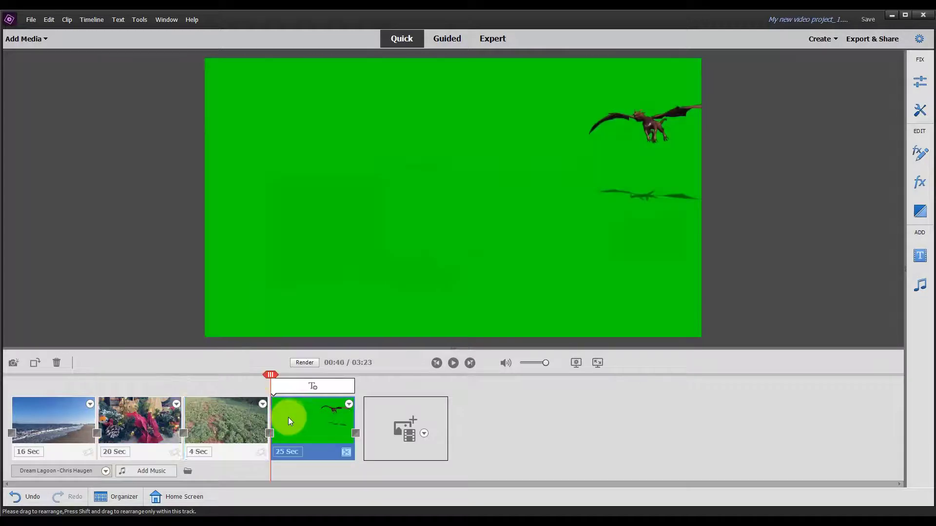
click(54, 407)
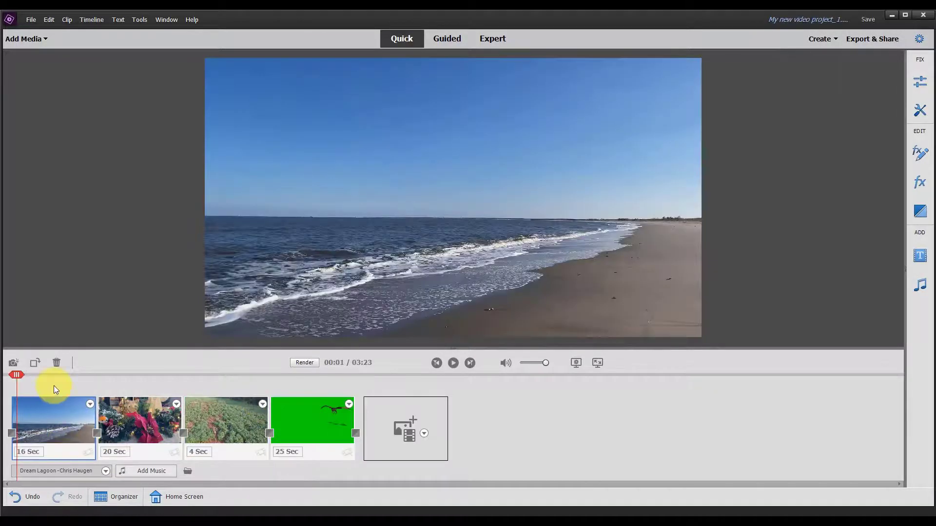
drag(18, 375, 39, 377)
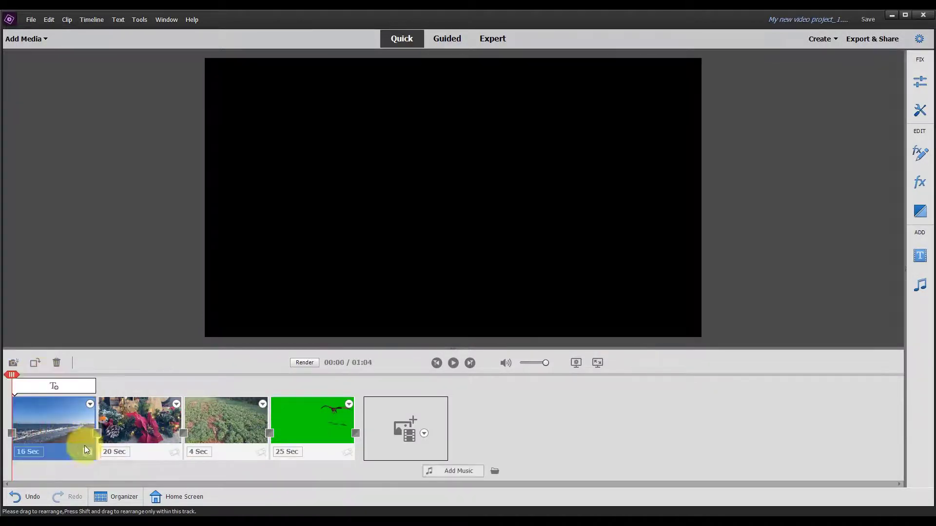
Step: Smart Trim the beach clip to keep about its first 6 to 7 seconds and return to editing
click(88, 453)
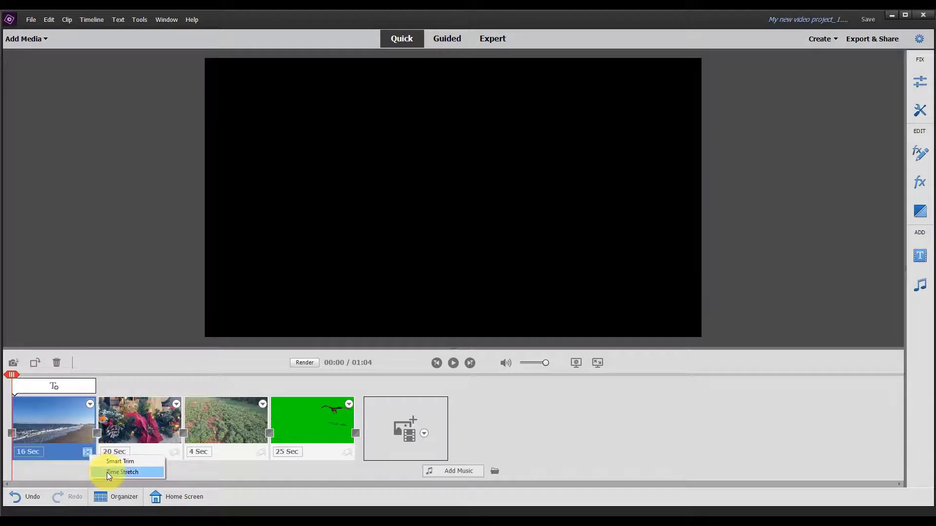
click(112, 461)
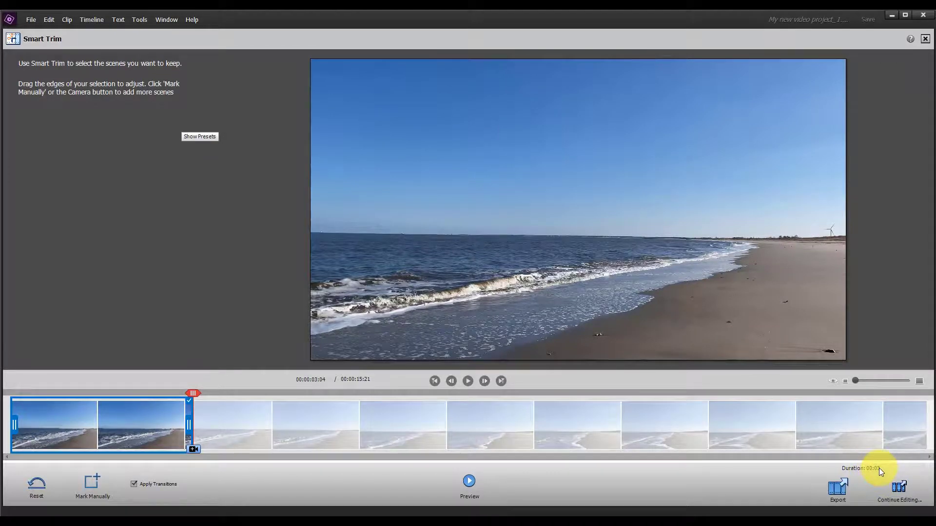
drag(188, 424, 397, 424)
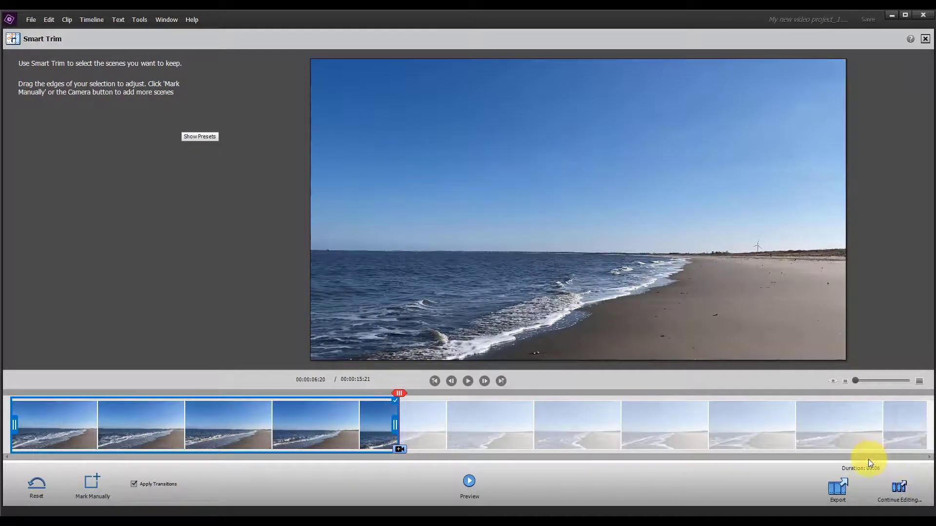
click(905, 489)
Step: Add a "Welcome" title over the Christmas decoration clip and enlarge it to about size 987
click(159, 388)
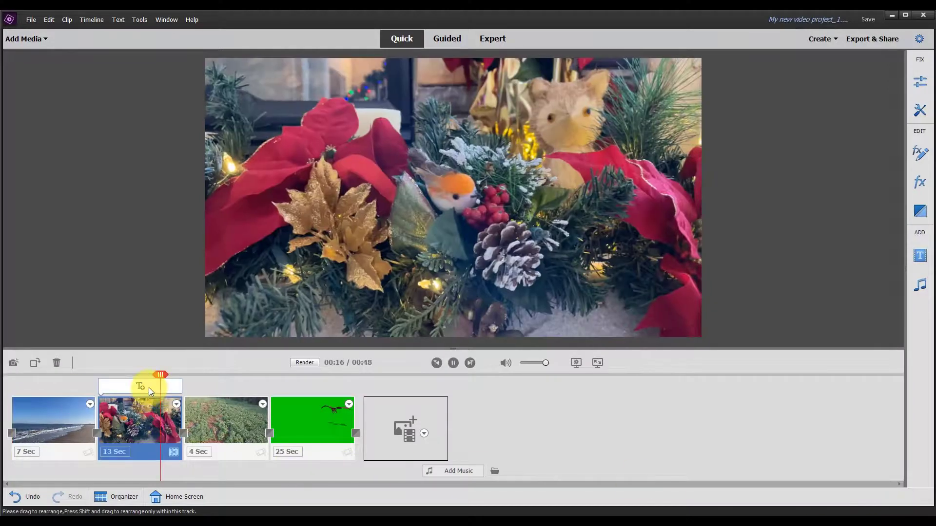
click(126, 386)
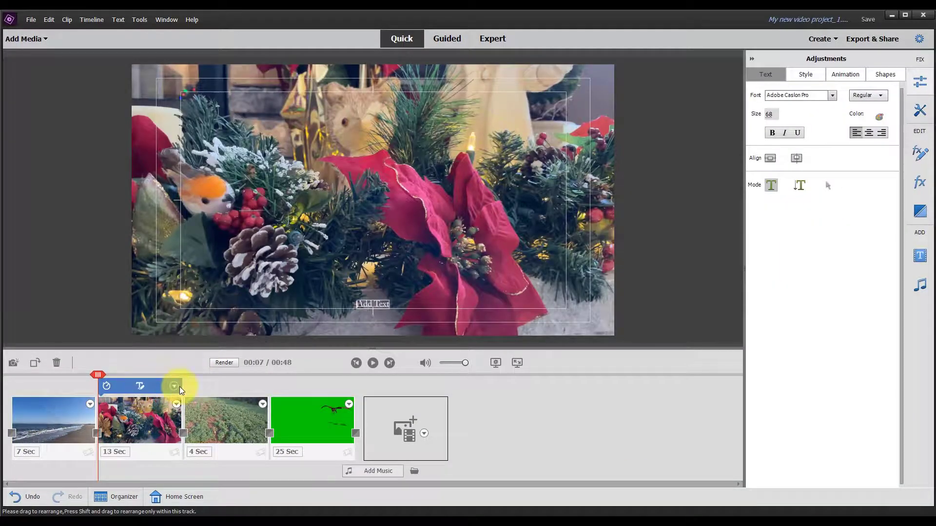
double_click(359, 304)
text(Welcome)
drag(389, 305, 487, 223)
click(828, 185)
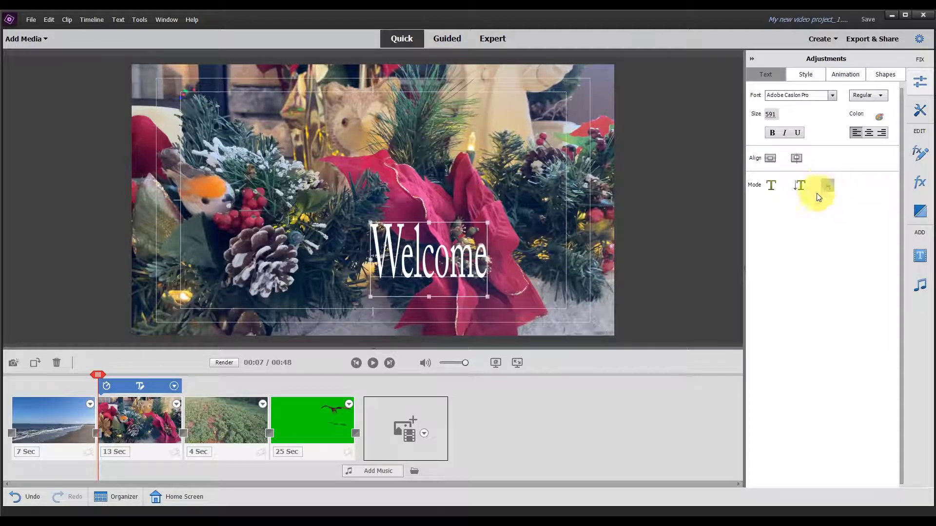
drag(371, 223, 273, 173)
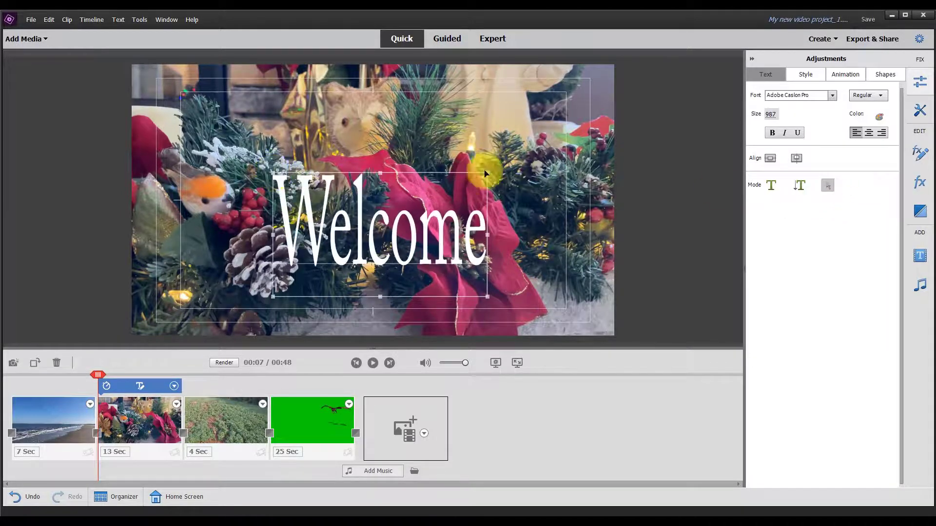
Step: Try the Bell Gothic Black 70, Hobo Black 75, Minion Pro Black 89 and Nueva White 85 styles on the Welcome title
click(806, 74)
click(838, 166)
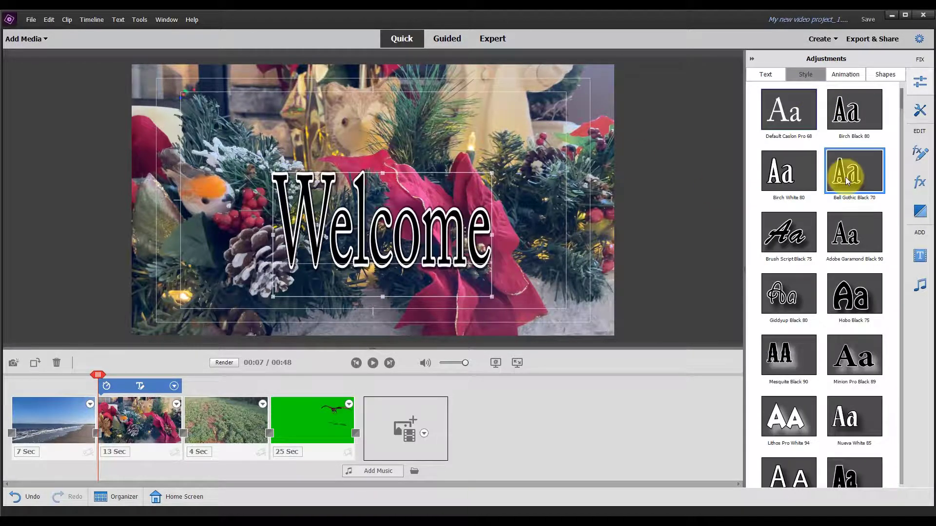
click(853, 294)
click(854, 360)
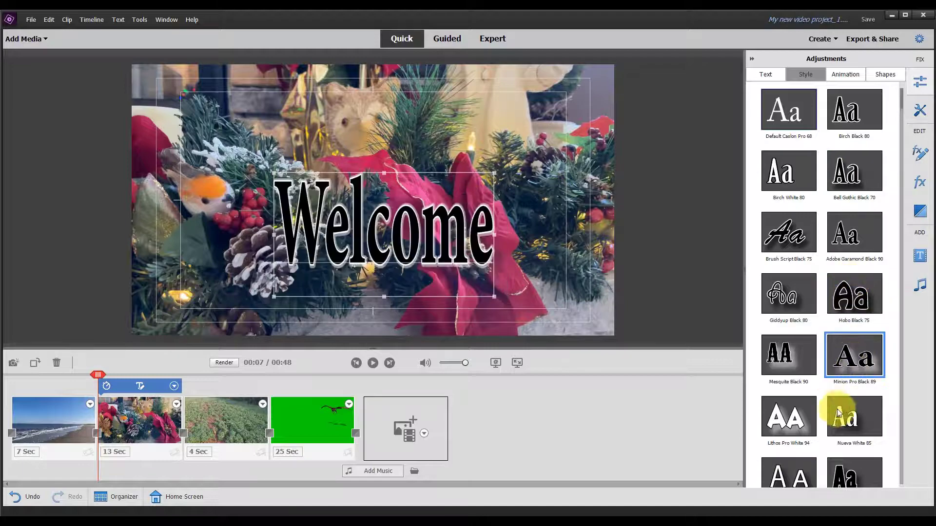
click(856, 415)
drag(901, 112, 899, 264)
Step: Slow the deer clip to 50% speed with Time Stretch and play it back
click(218, 407)
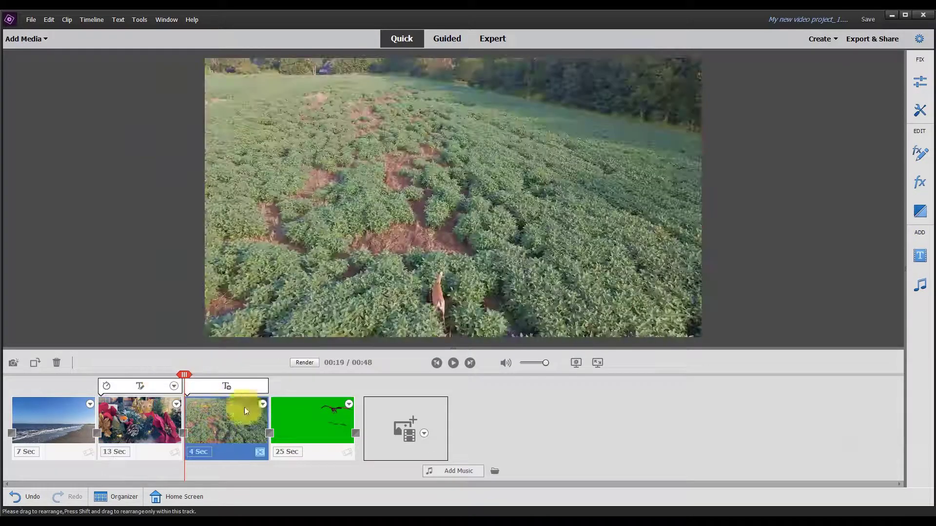
click(258, 453)
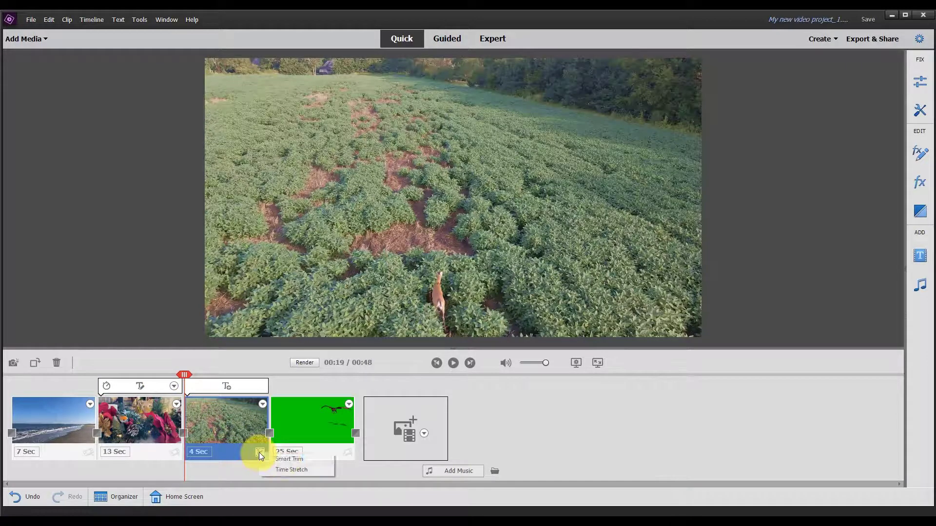
click(286, 467)
text(50)
click(446, 305)
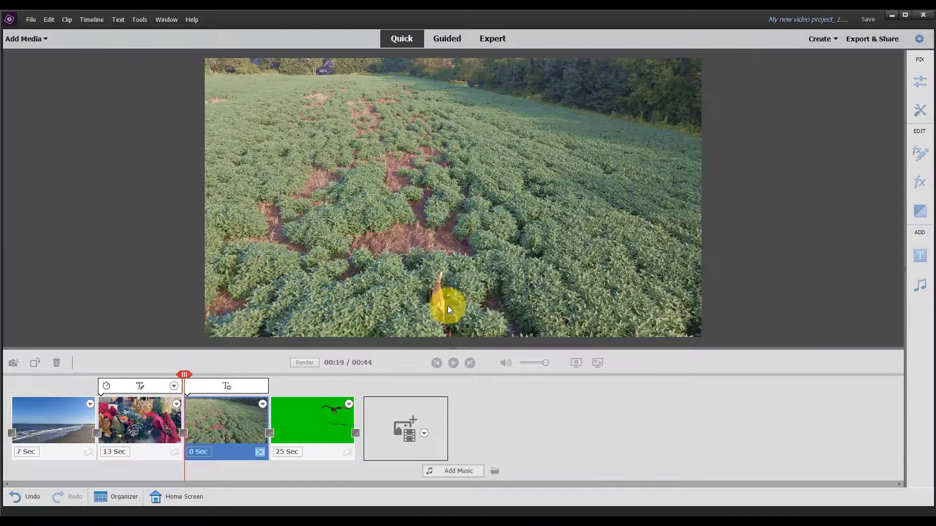
key(space)
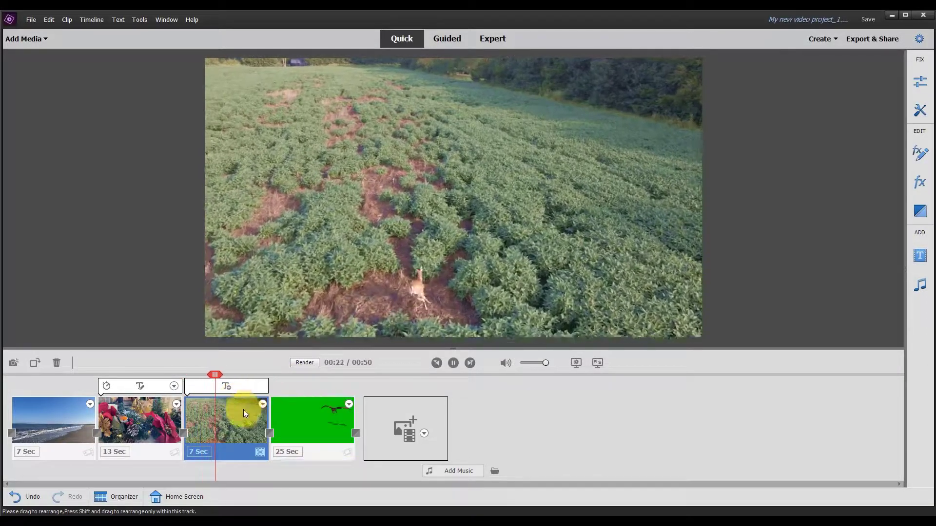
key(space)
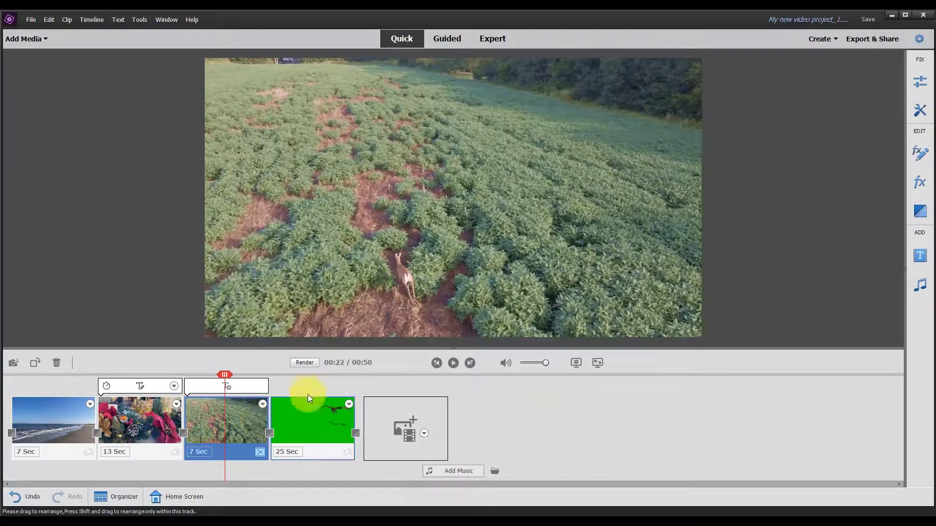
Step: Add the Rainy Daydream score from the Blues music category to the movie's music track
click(460, 472)
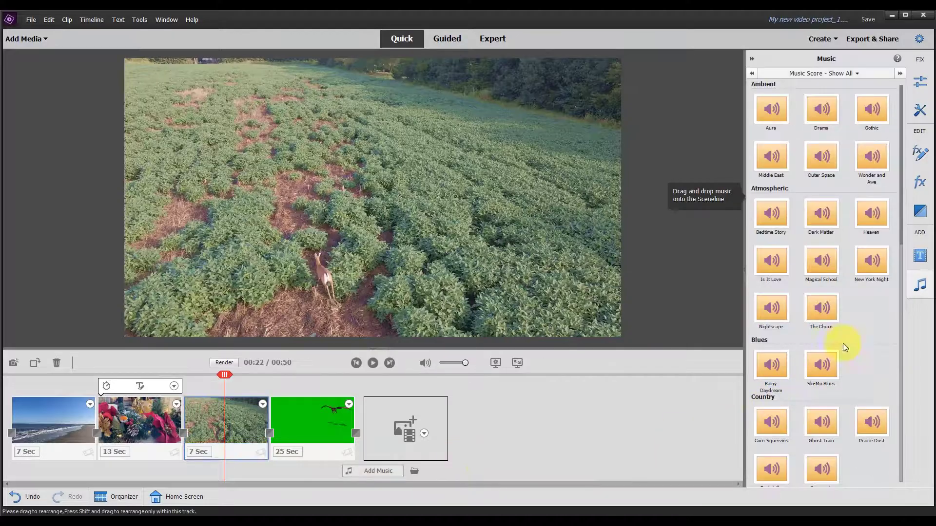
click(822, 75)
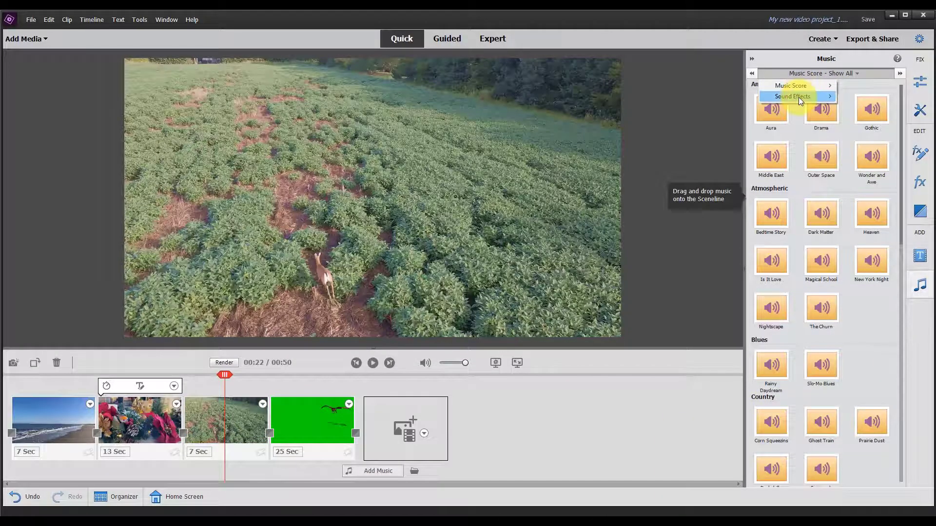
mouse_move(798, 97)
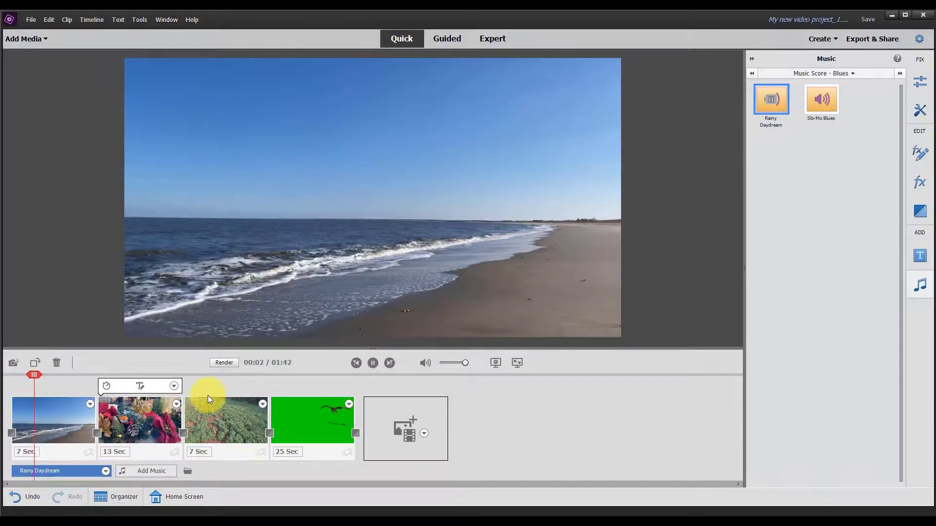
Step: Fade the Rainy Daydream music in and out, fit it to the movie's length, and play the ending over the dragon clip
click(106, 471)
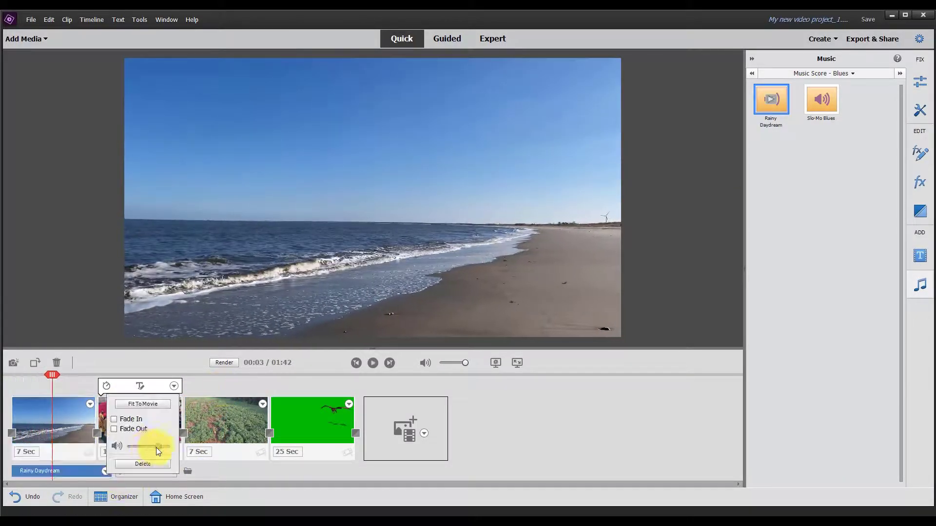
click(114, 419)
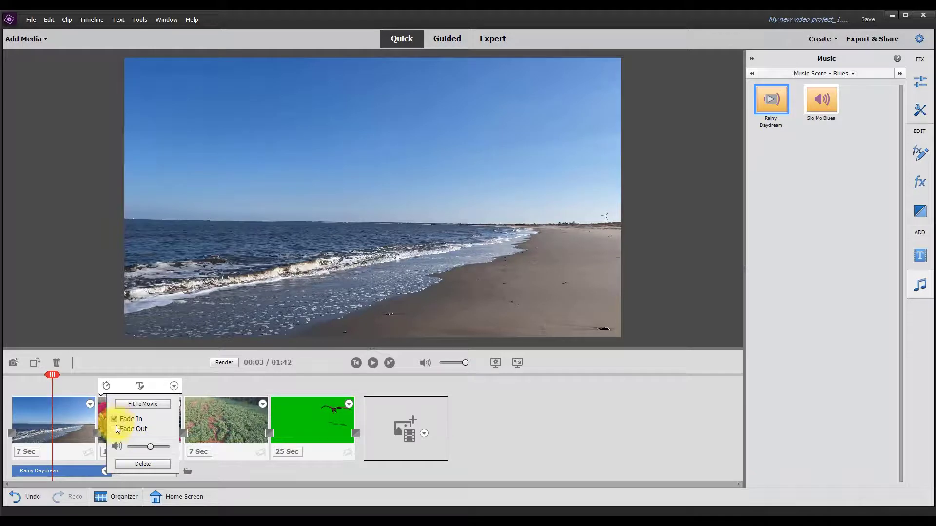
click(115, 429)
click(141, 405)
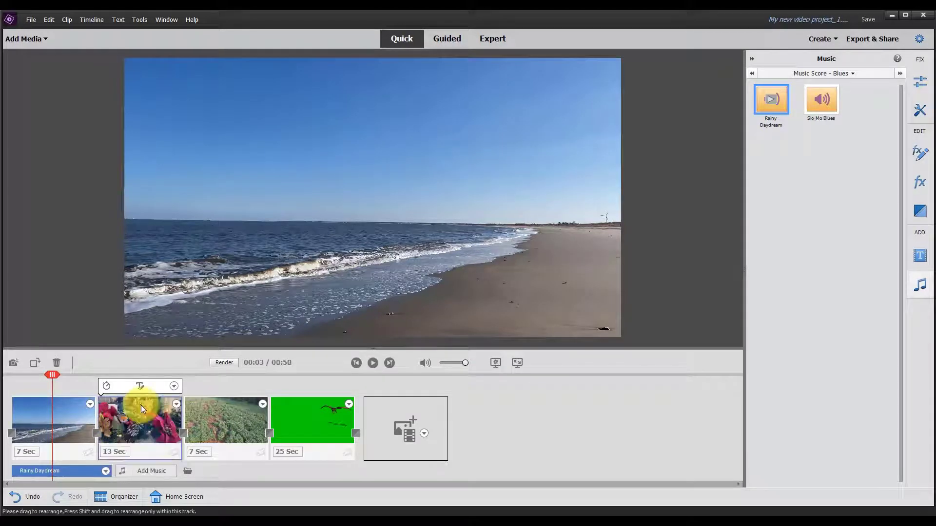
drag(54, 373, 329, 381)
key(space)
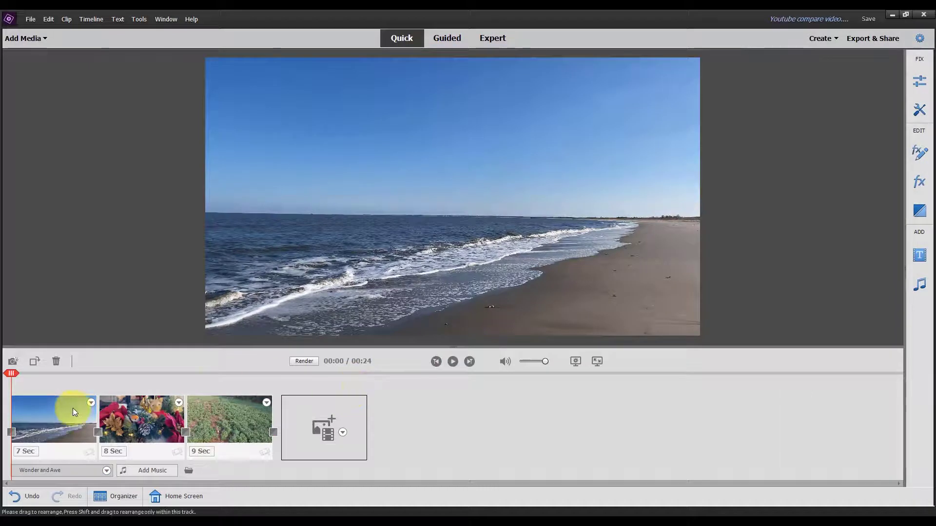
Step: Show the YouTube compare video project in Expert view and expand its Music track
click(74, 413)
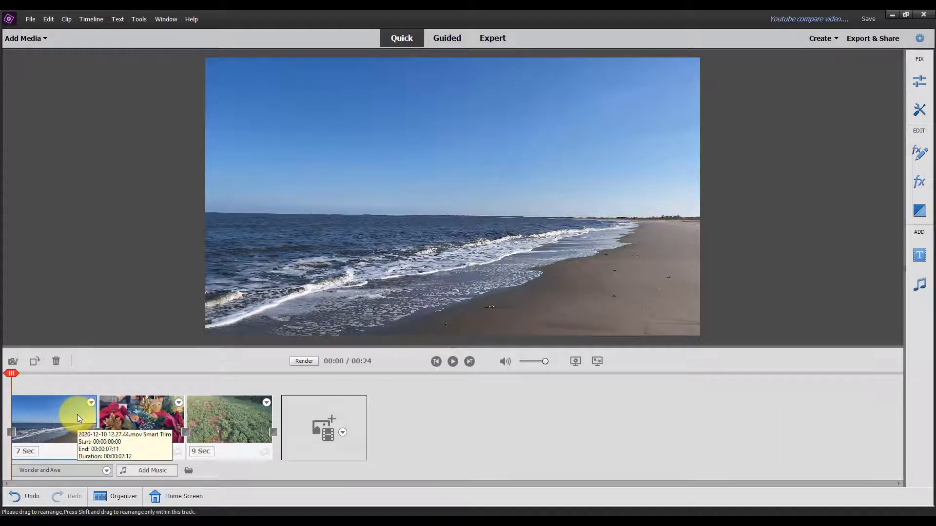
click(489, 38)
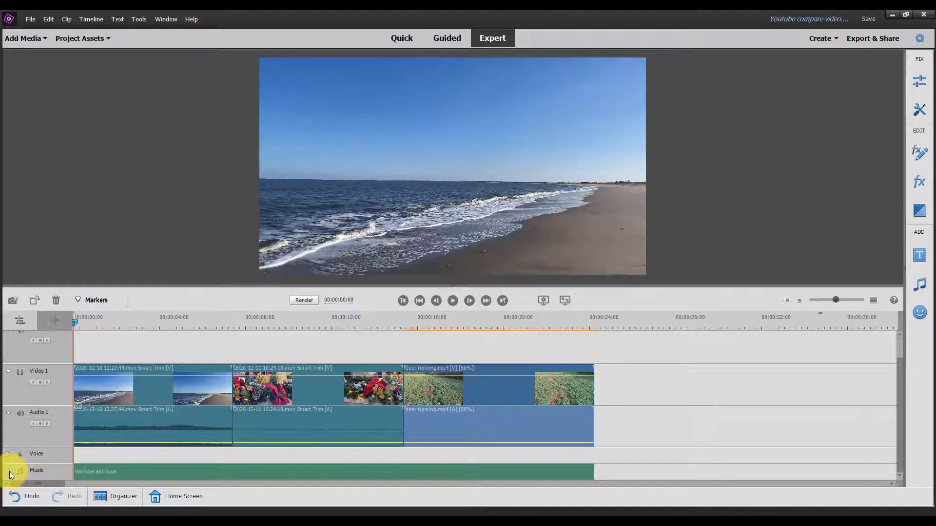
click(10, 471)
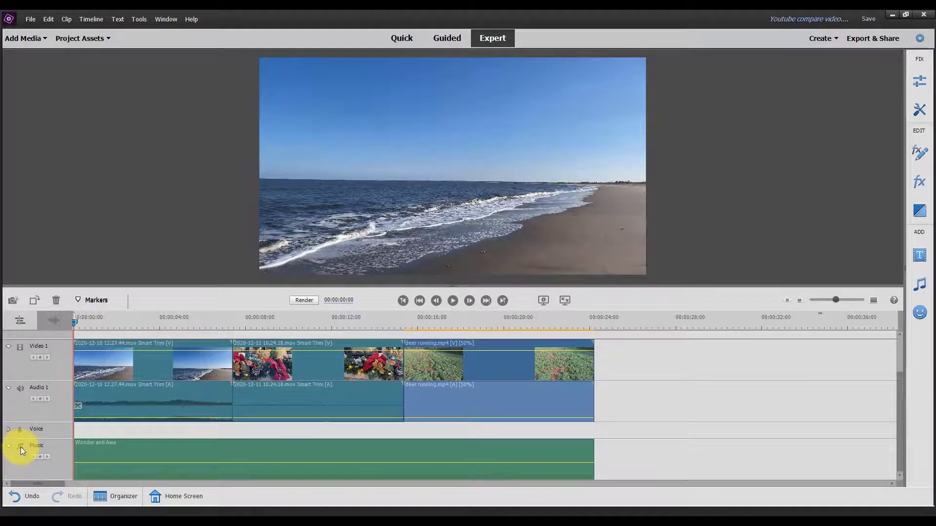
Step: Record a voice narration of about 5 seconds from the start of the timeline and select it on the Voice track
click(918, 112)
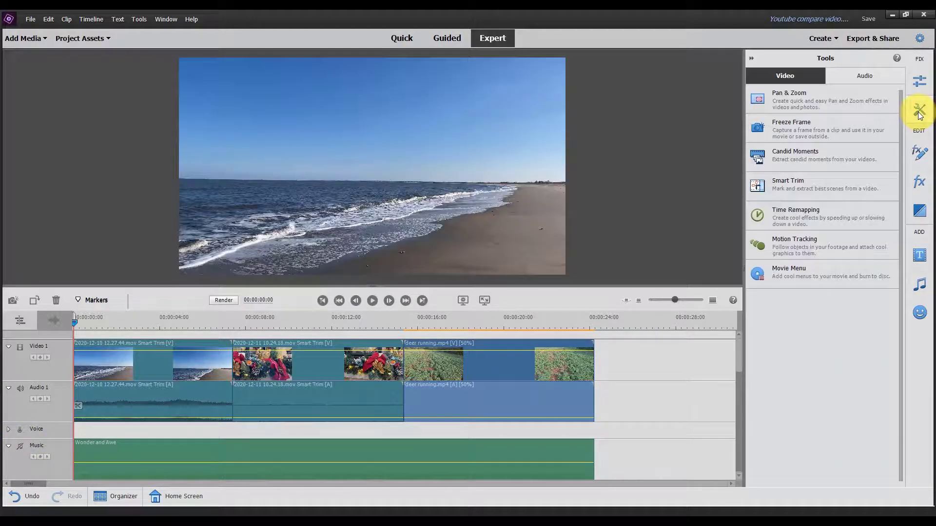
click(872, 77)
click(827, 122)
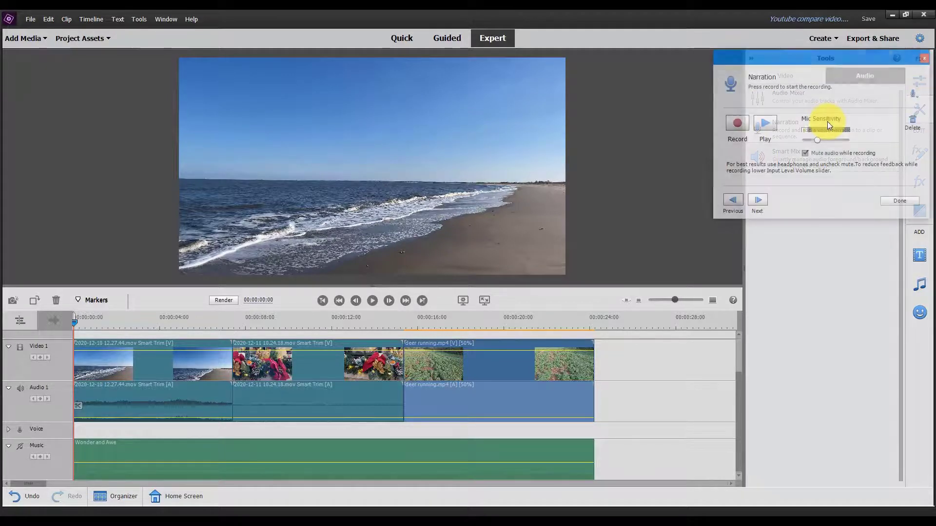
click(738, 123)
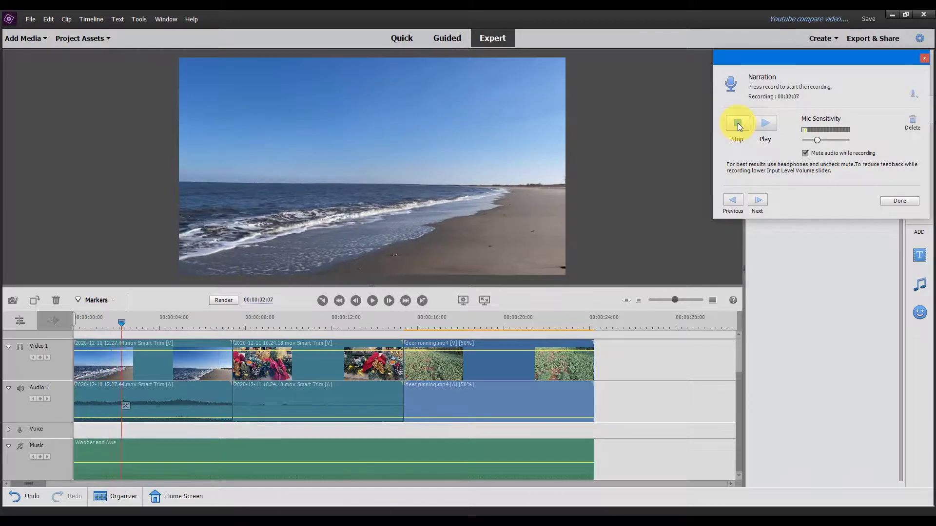
click(738, 123)
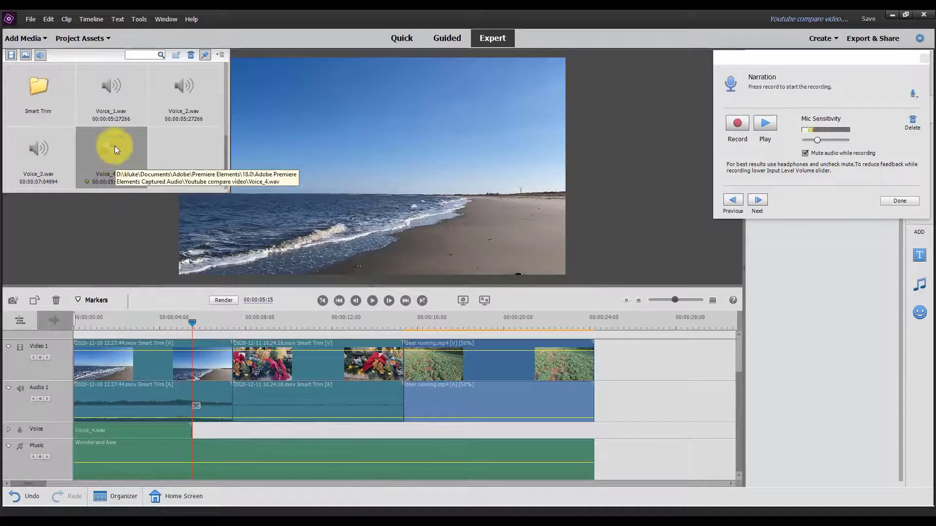
click(114, 431)
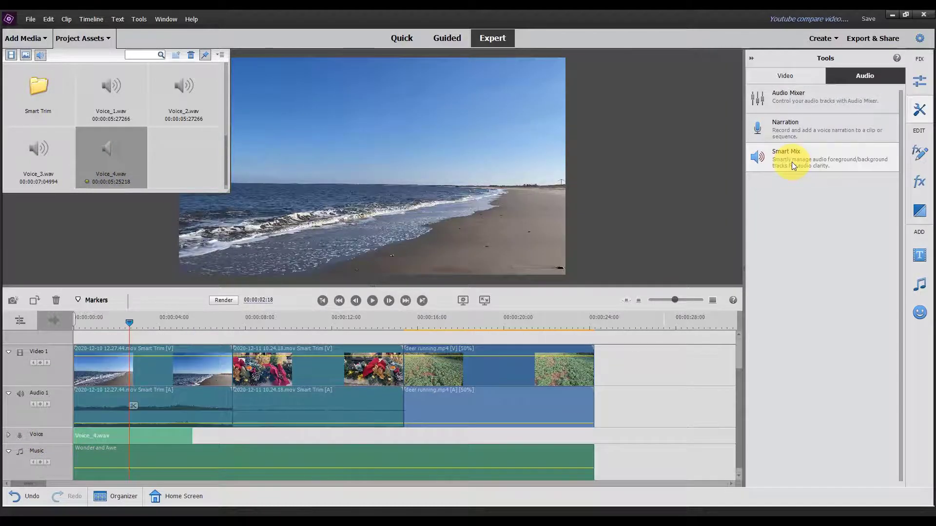
Step: Apply Smart Mix with Audio 1 and Voice as foreground and Music as background, and play the mix
click(791, 162)
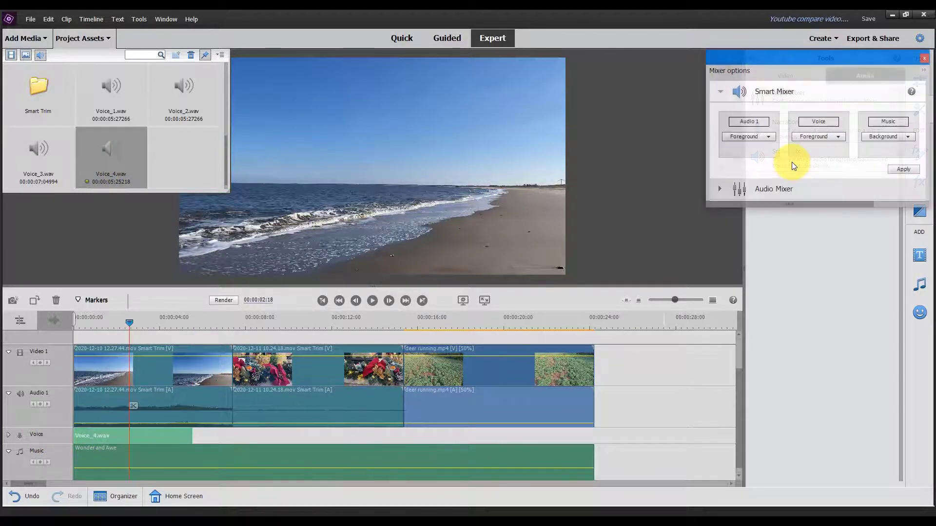
click(832, 136)
click(832, 148)
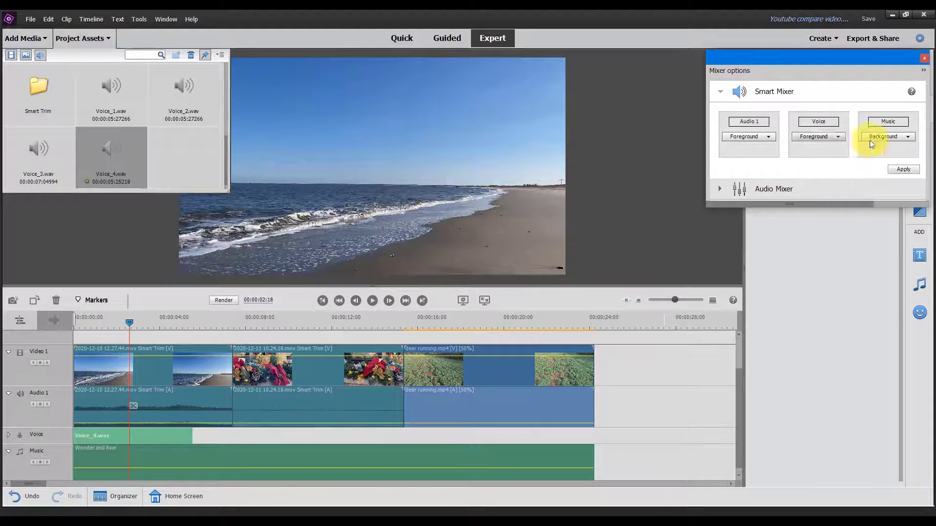
click(886, 138)
click(892, 158)
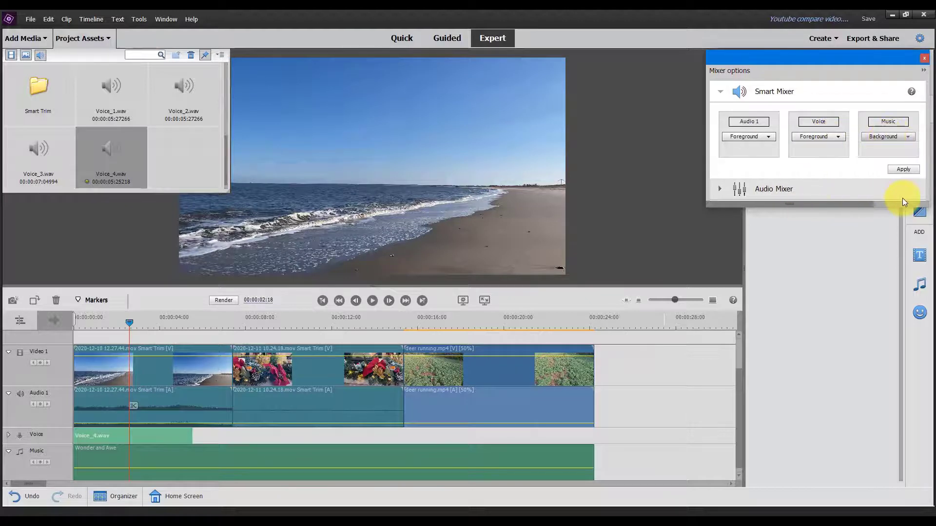
click(902, 168)
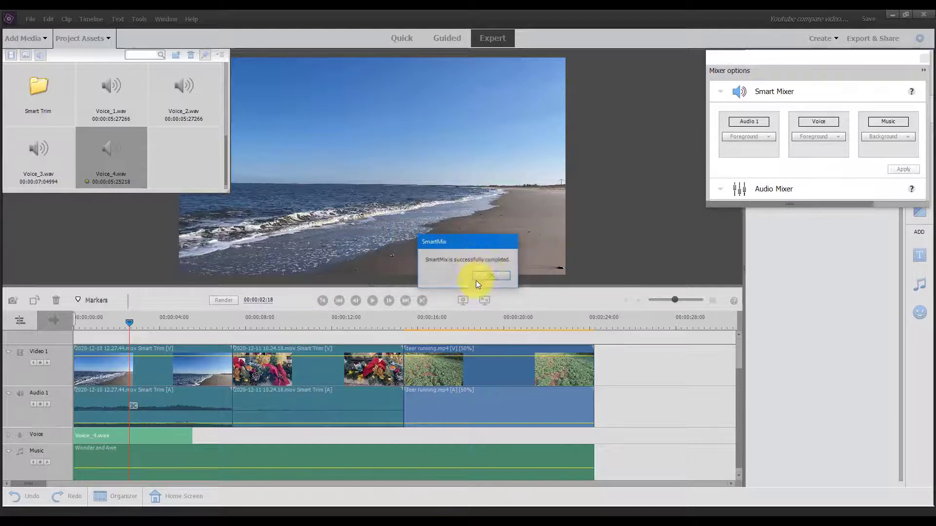
click(490, 276)
key(space)
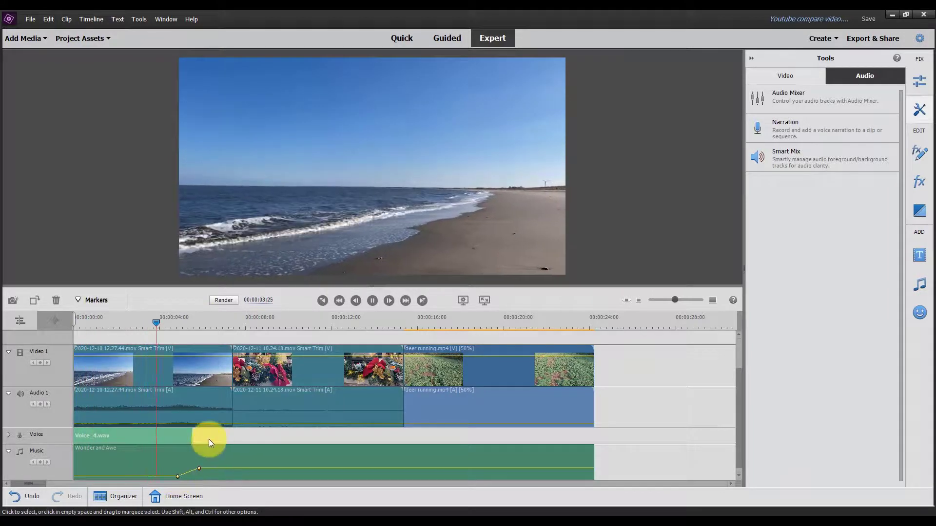
key(space)
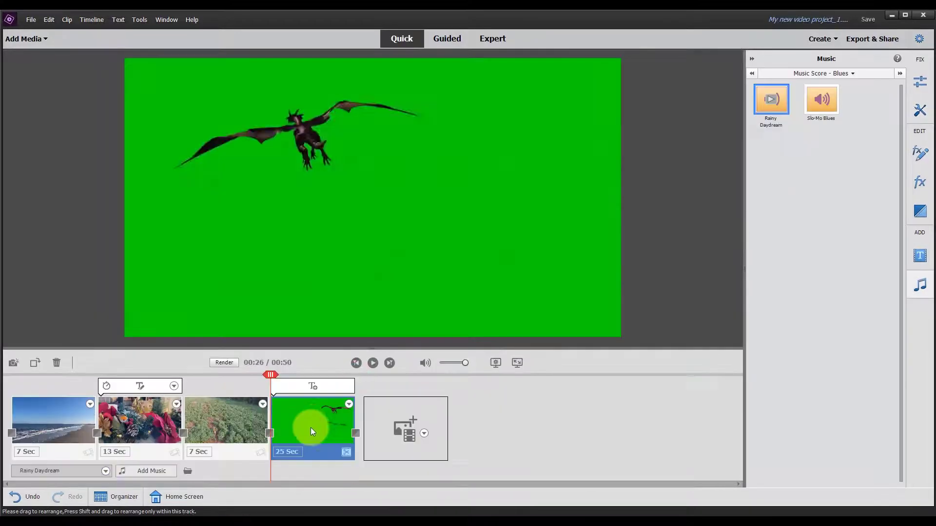
Step: Review the adjustments for the deer clip, including Shake Reduction, and the video effects offered in Quick view
click(235, 433)
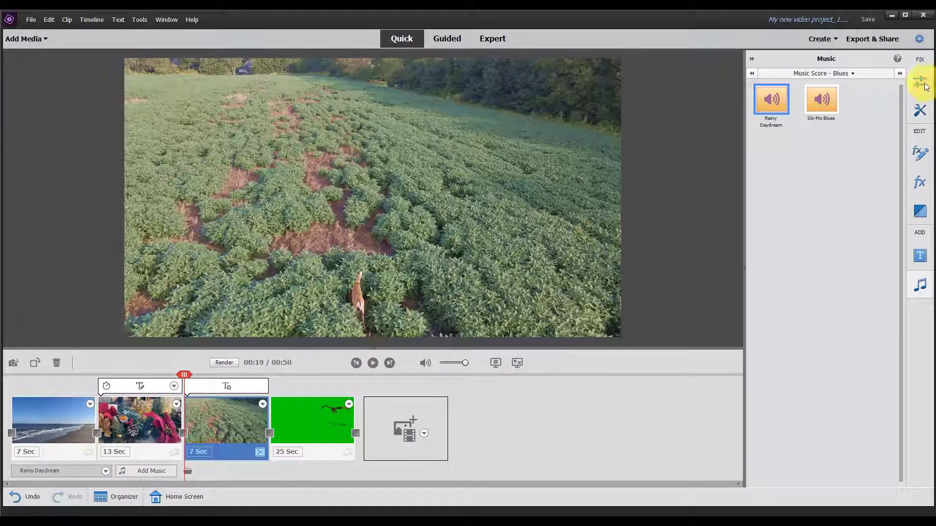
click(919, 82)
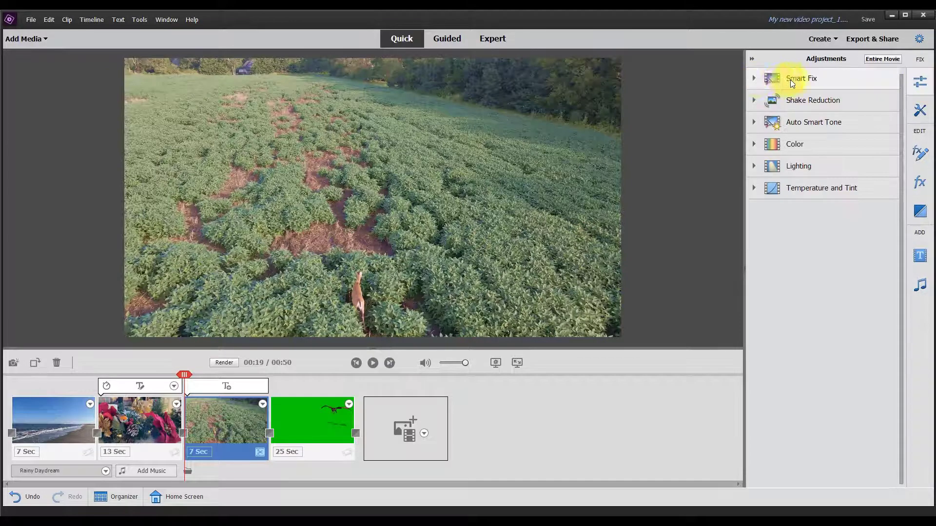
click(754, 100)
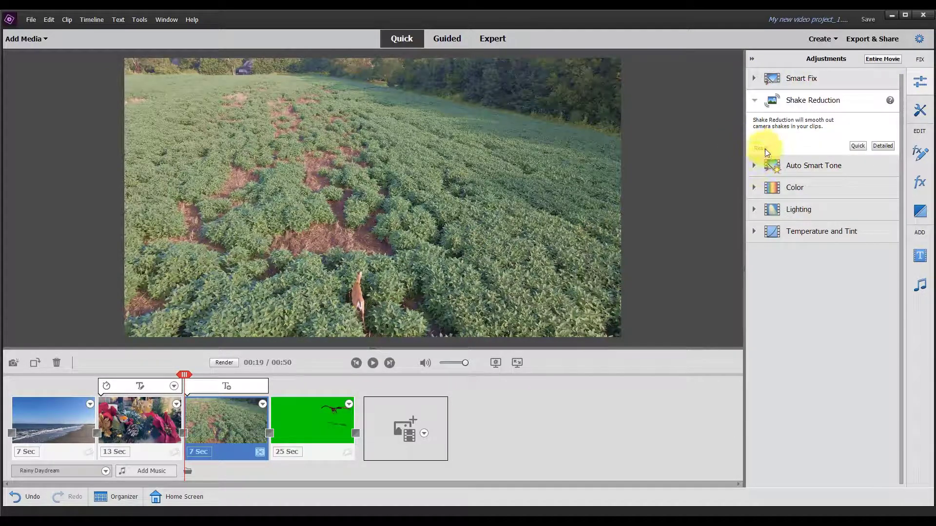
click(926, 181)
click(774, 198)
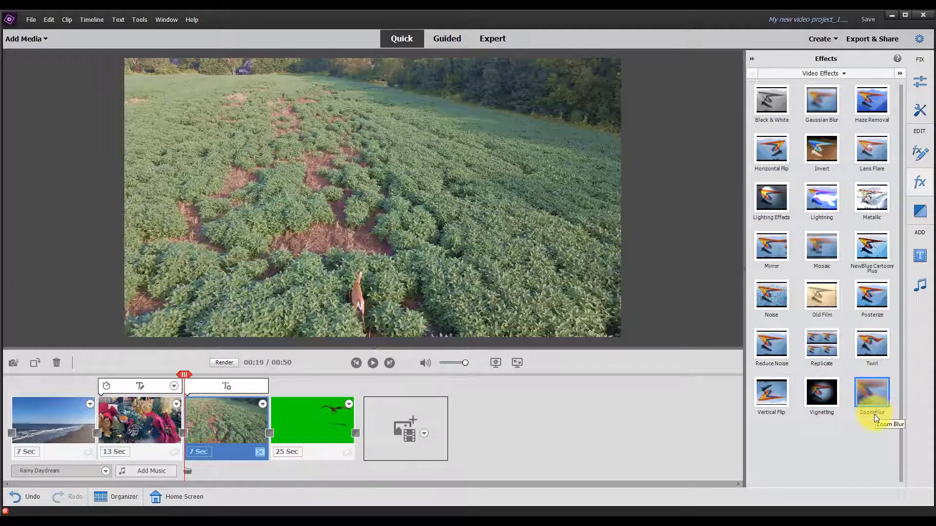
Step: Apply the Green Screen Key effect to the dragon clip in Expert view and set its cutoff to 26.8%
click(498, 38)
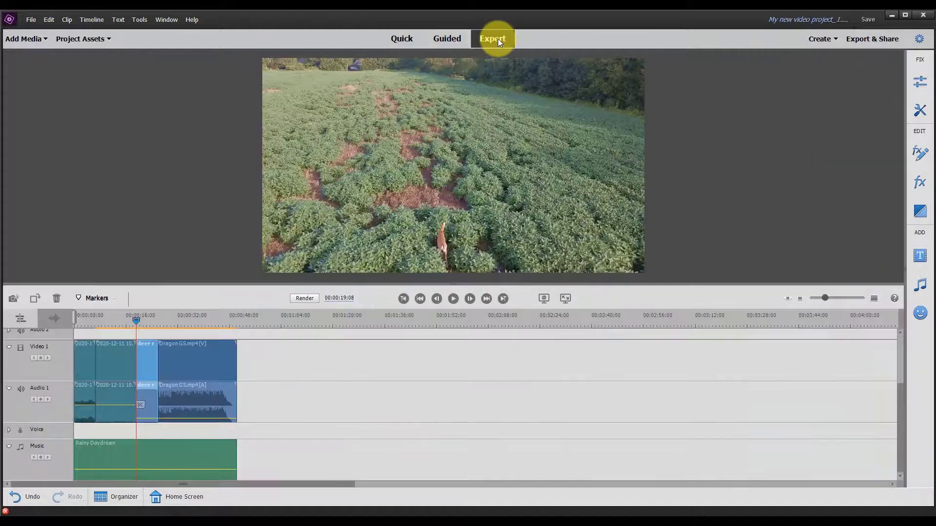
click(915, 186)
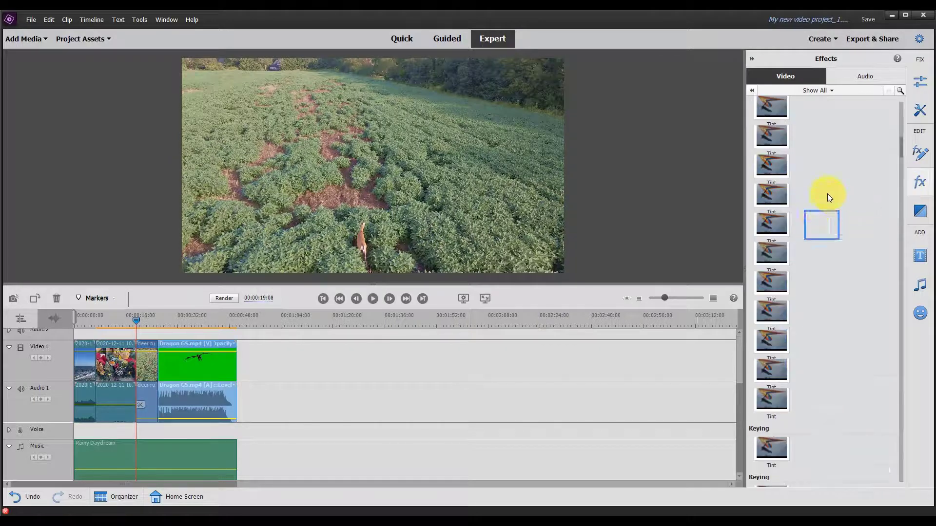
click(900, 91)
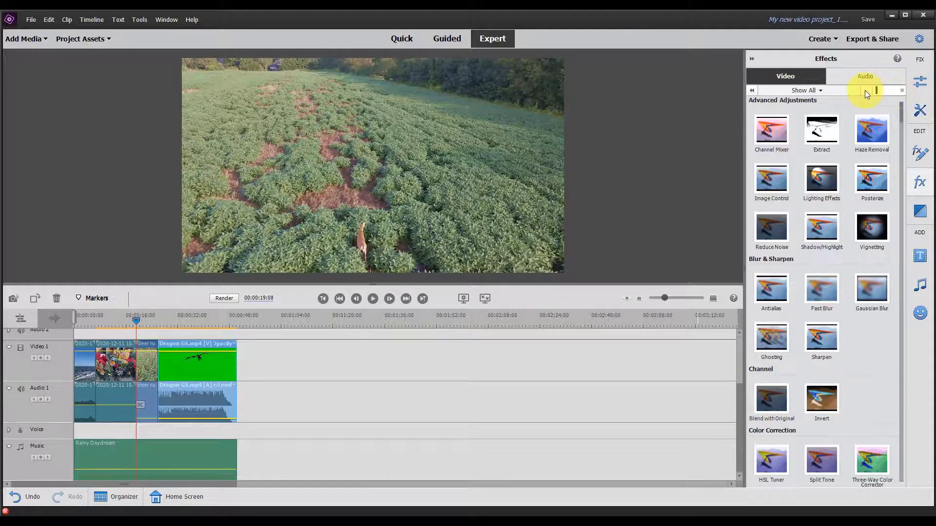
text(green)
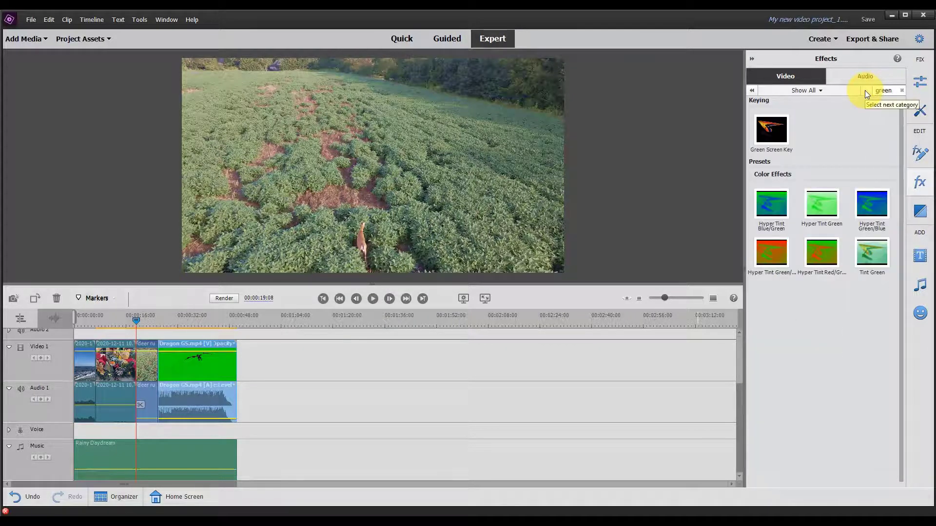
drag(771, 129, 214, 368)
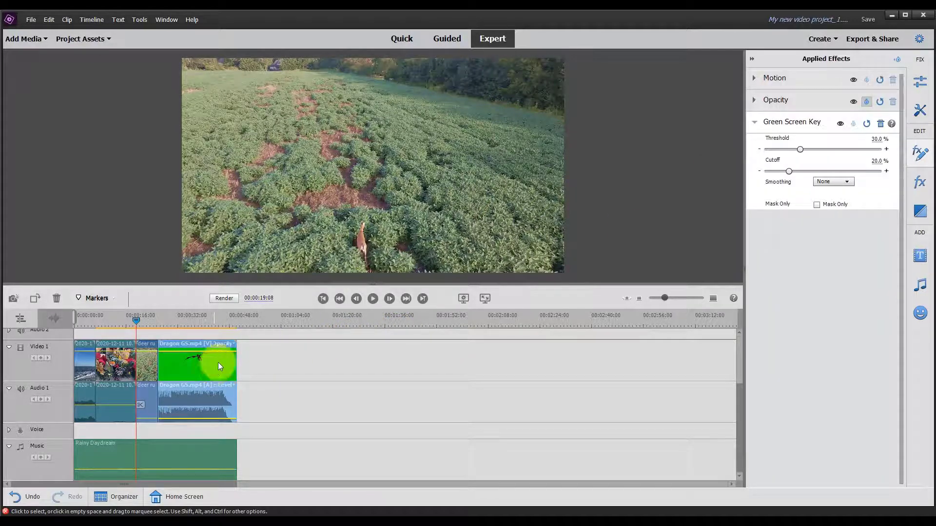
click(192, 320)
drag(195, 323, 199, 323)
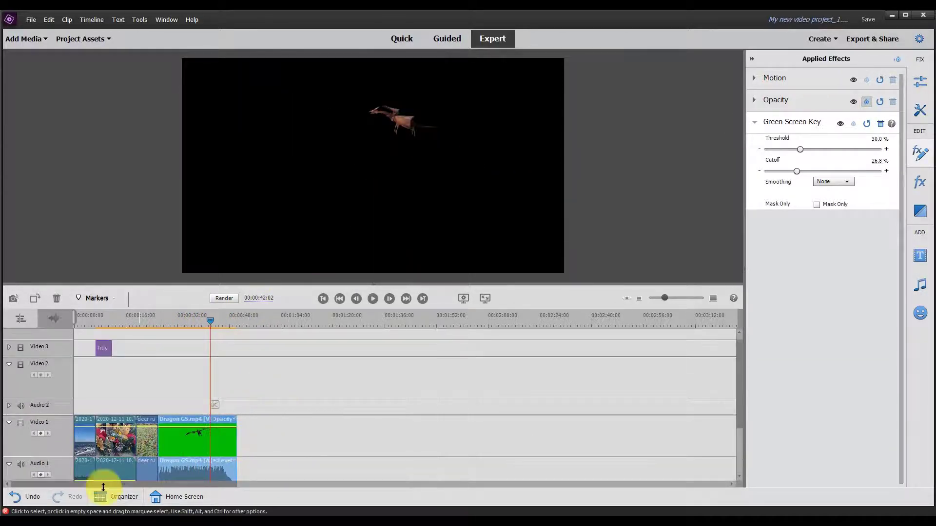
Step: Try to move the keyed dragon clip over the deer clip in Quick view and undo the move
click(401, 39)
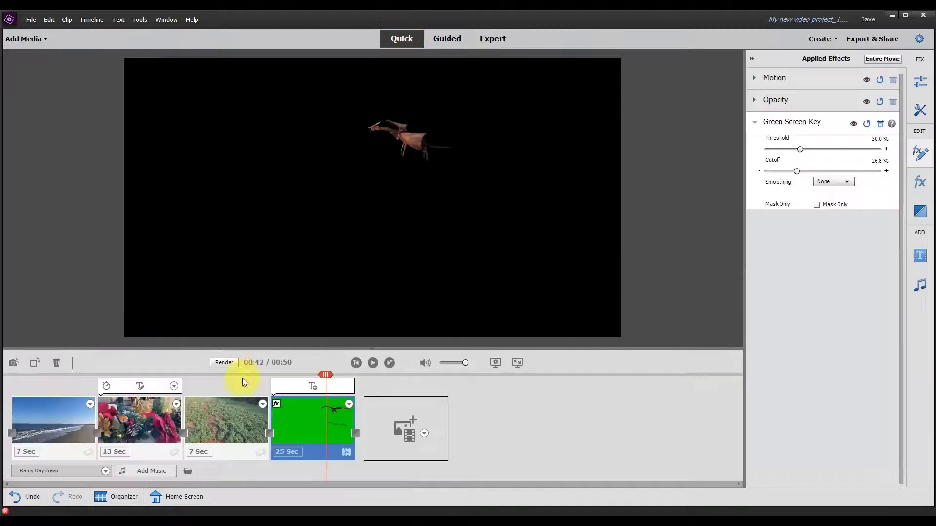
drag(305, 438, 224, 393)
key(ctrl+z)
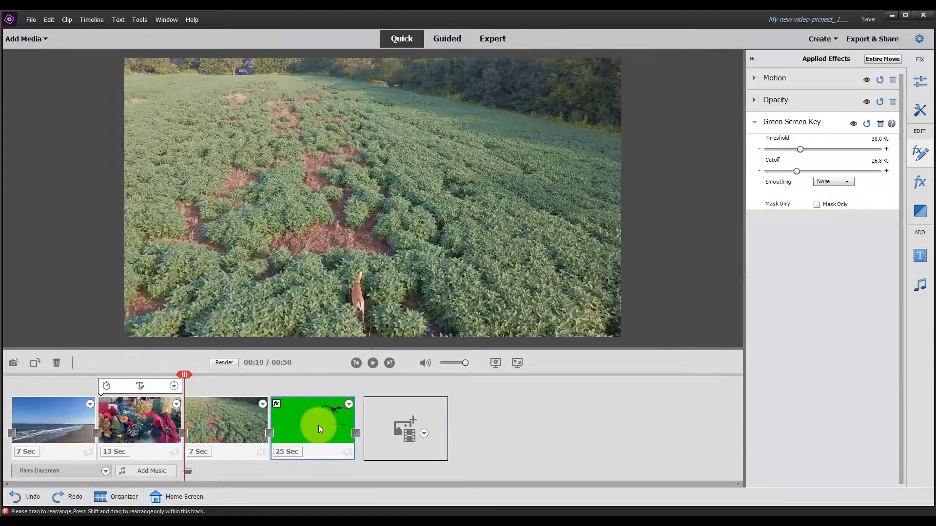
Step: Place the keyed dragon clip on Video 2 above the beach clip in Expert view, matching its length, and play it
click(492, 38)
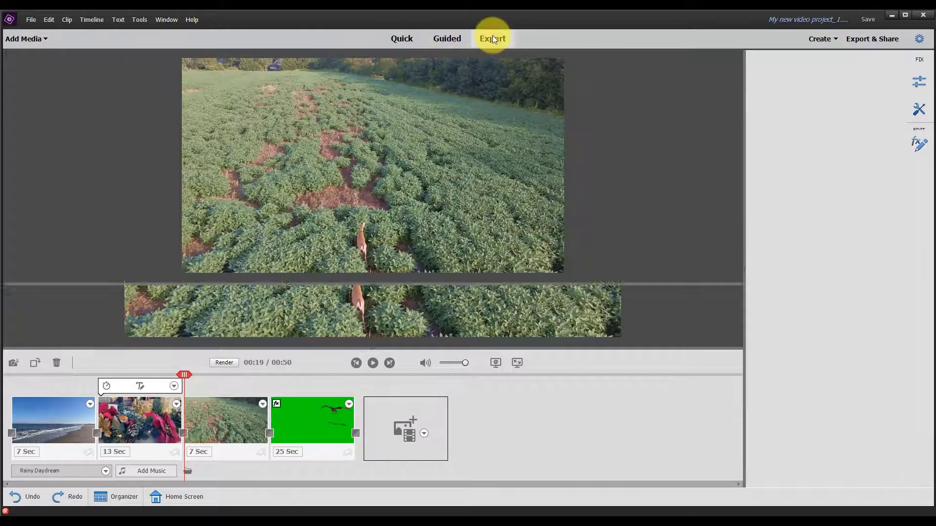
drag(207, 436, 135, 390)
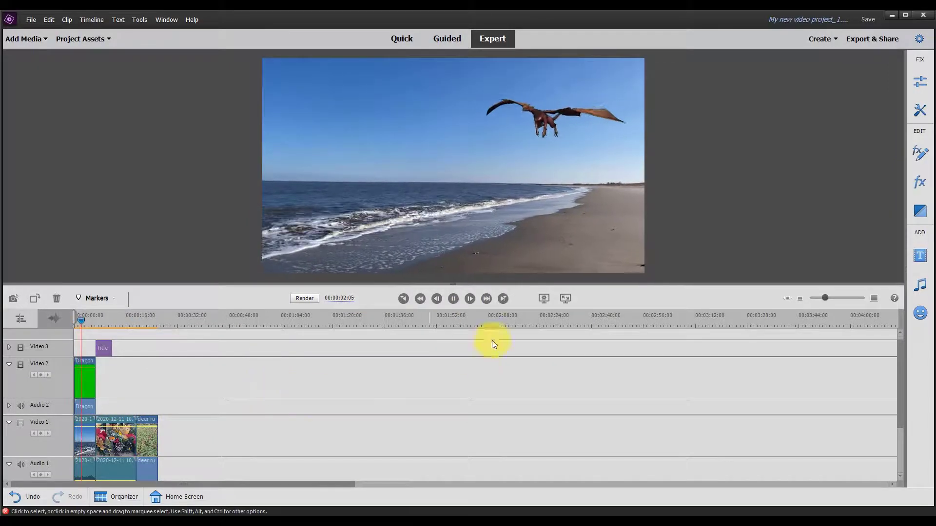
Step: Compare the video transitions offered in Expert view with those in Quick view, browsing the Expert collection down to the NewBlue 3D categories
click(920, 214)
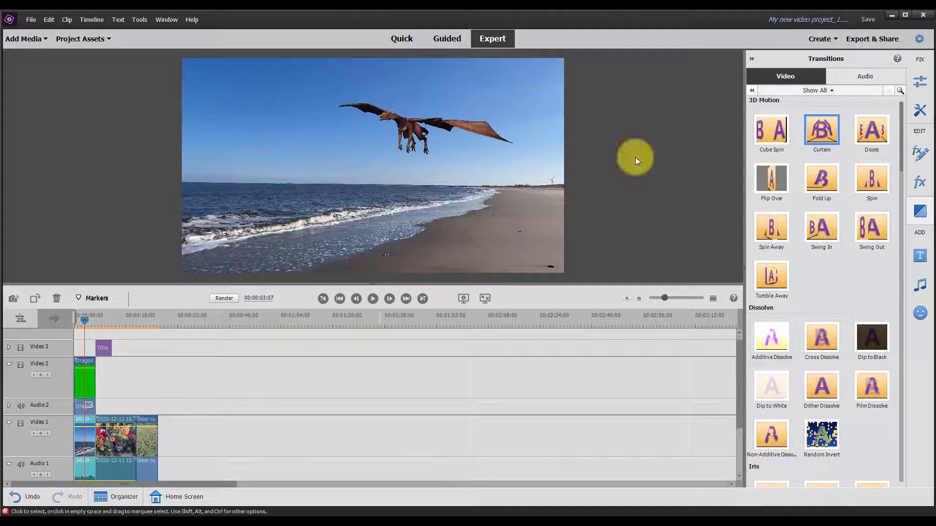
click(396, 40)
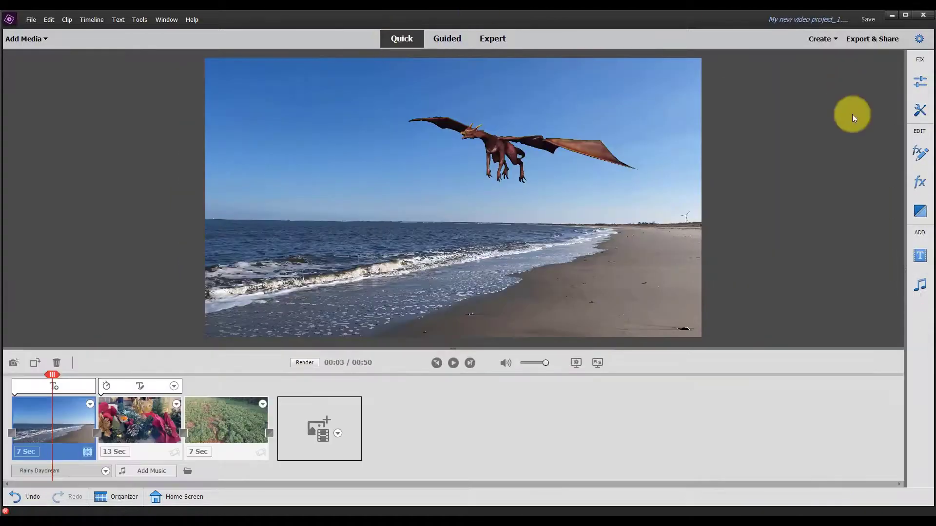
click(921, 215)
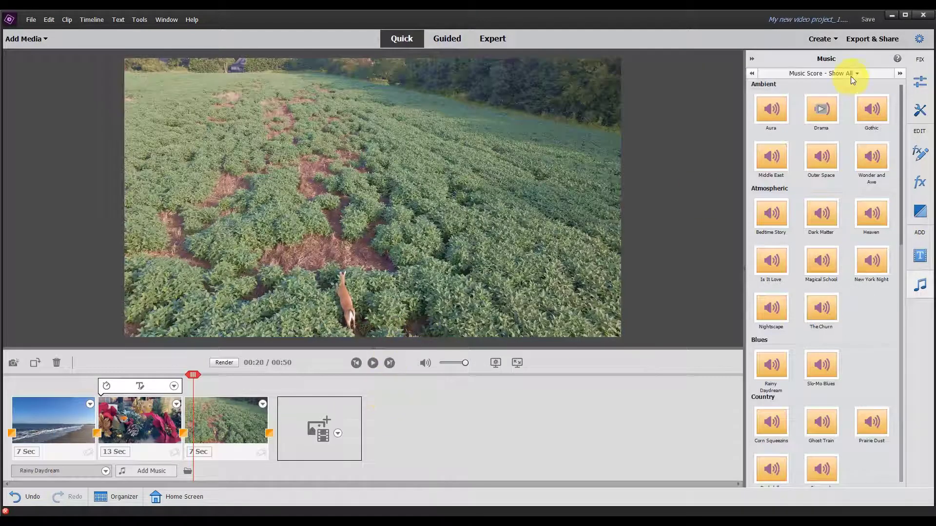
click(491, 34)
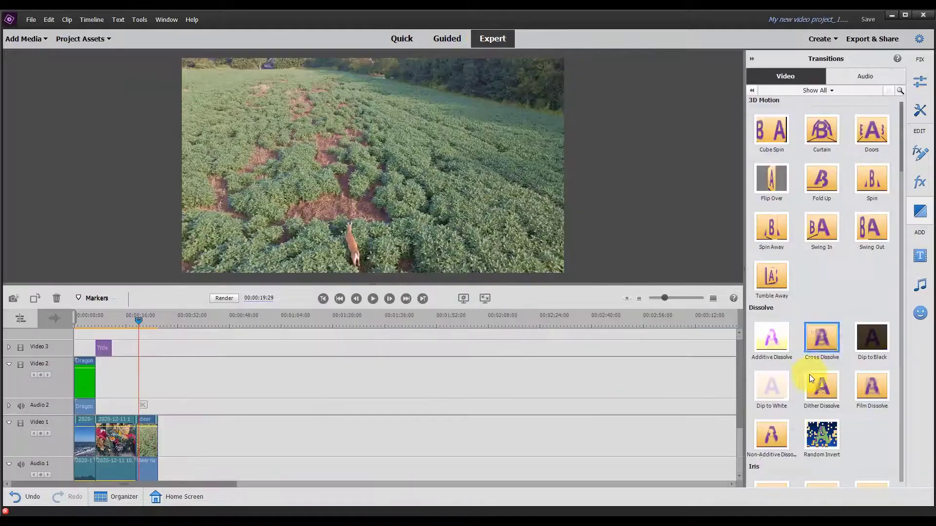
scroll(778, 376, down, 5)
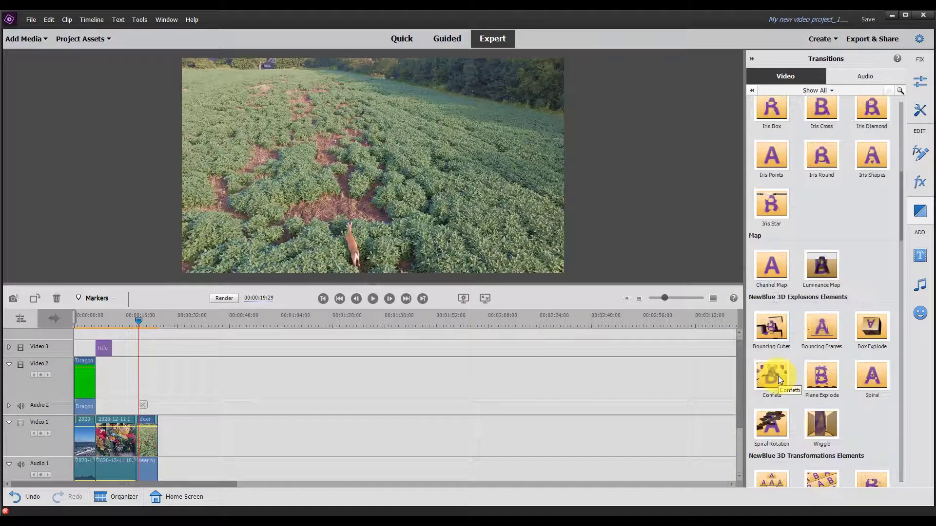
Step: Compare the empty project's workspace and timeline in Quick and Expert views, ending in Quick view
click(401, 39)
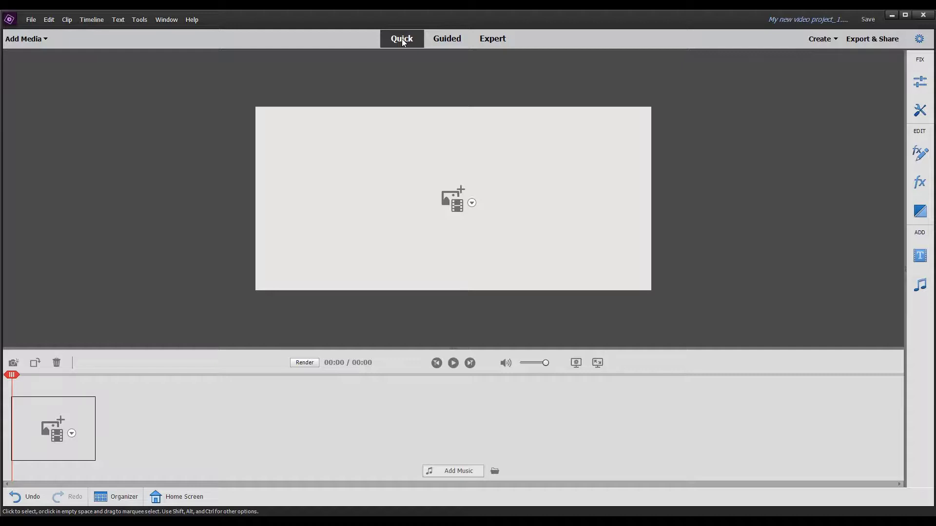
click(492, 39)
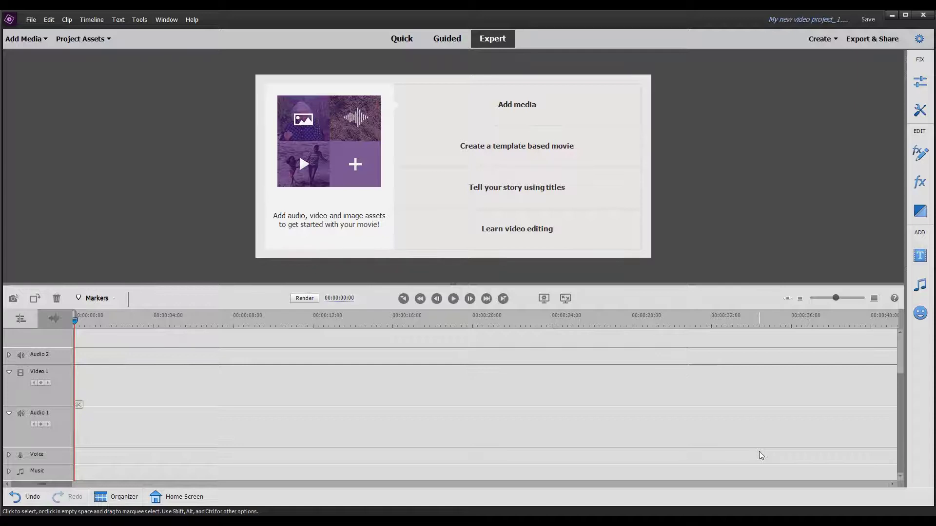
click(402, 39)
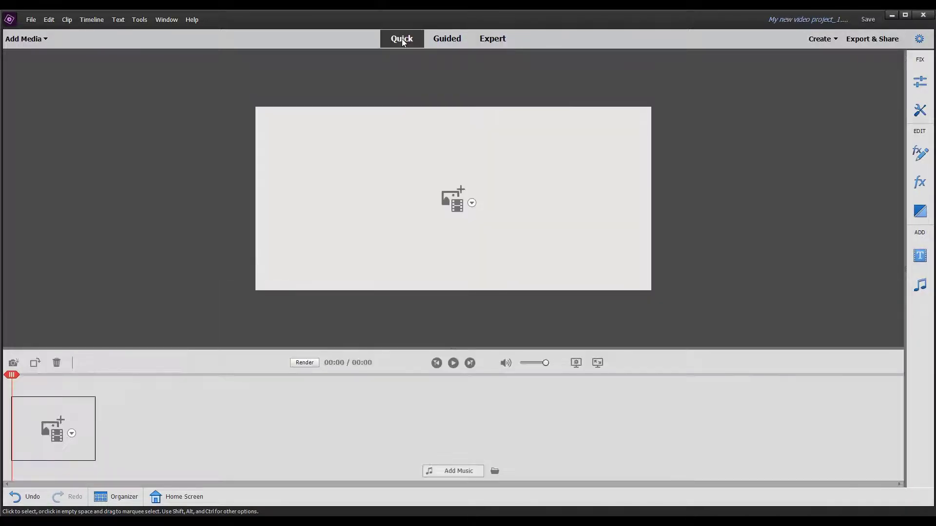